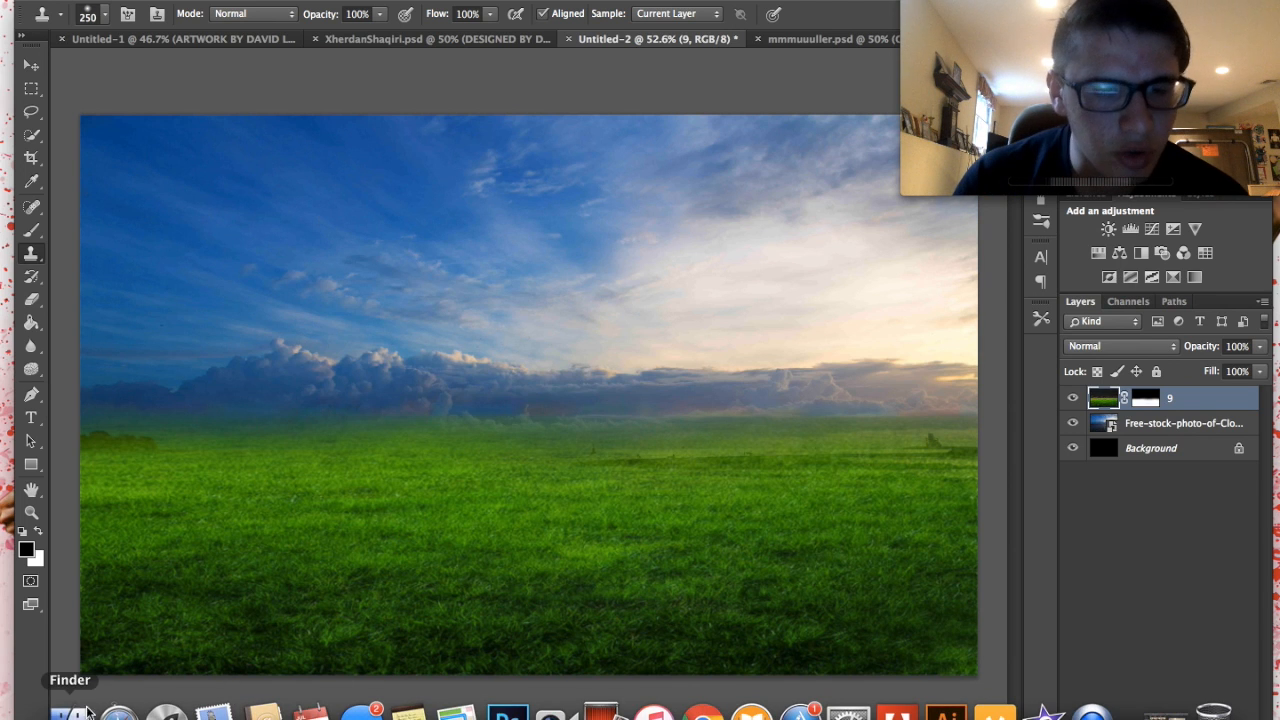
- Place cloudy_mountains_by_piotrjasielski-d5g51s6.jpg from Finder's Red-tagged files into the composition, enlarged over the sky's right half
{"action": "left_click", "coordinate": [74, 710]}
{"action": "scroll", "coordinate": [626, 172], "scroll_direction": "down", "scroll_amount": 1}
{"action": "scroll", "coordinate": [626, 172], "scroll_direction": "down", "scroll_amount": 5}
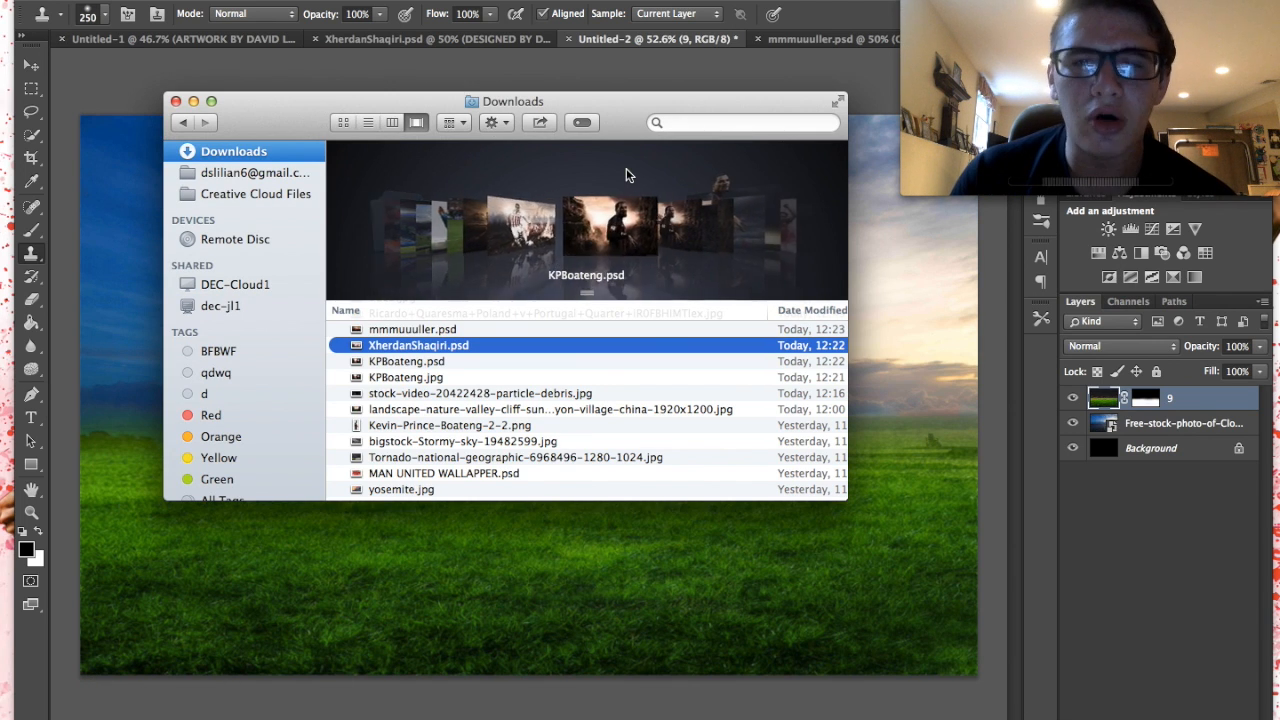
{"action": "left_click", "coordinate": [255, 414]}
{"action": "scroll", "coordinate": [630, 258], "scroll_direction": "down", "scroll_amount": 4}
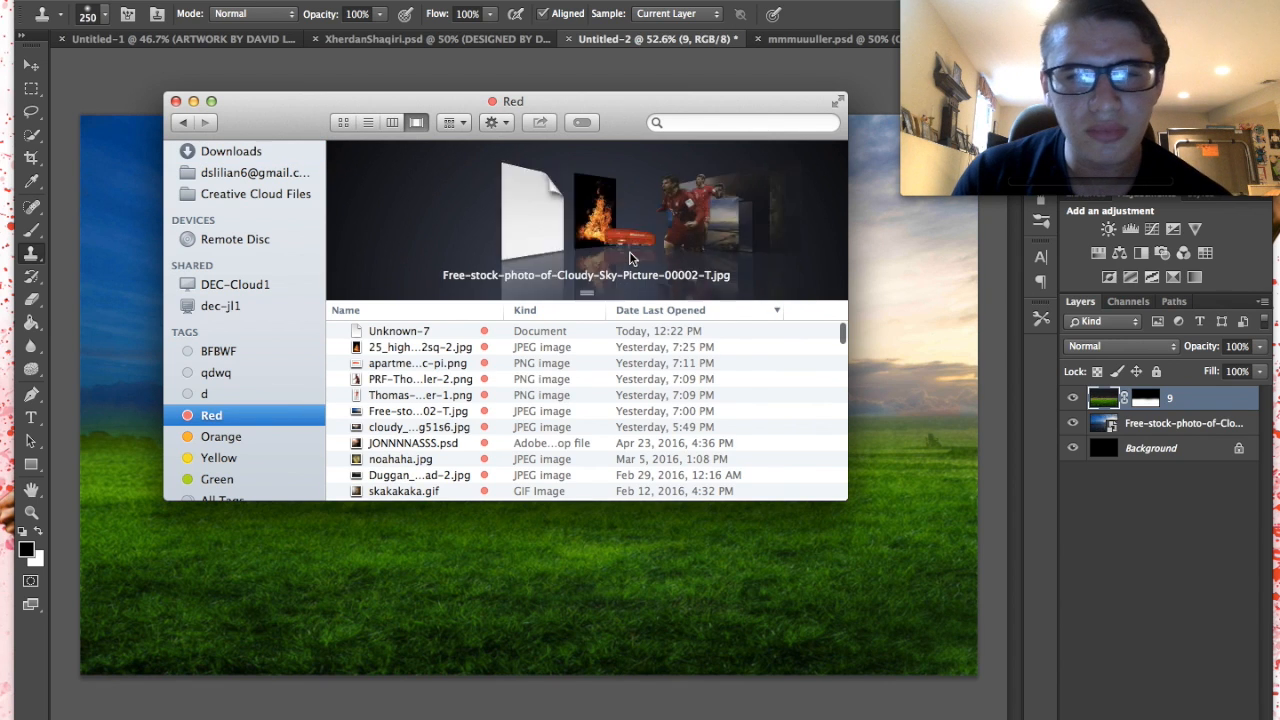
{"action": "scroll", "coordinate": [630, 258], "scroll_direction": "down", "scroll_amount": 1}
{"action": "left_click_drag", "start_coordinate": [628, 252], "coordinate": [472, 637]}
{"action": "mouse_move", "coordinate": [401, 462]}
{"action": "left_mouse_down"}
{"action": "mouse_move", "coordinate": [695, 272]}
{"action": "mouse_move", "coordinate": [465, 425]}
{"action": "mouse_move", "coordinate": [588, 404]}
{"action": "mouse_move", "coordinate": [475, 550]}
{"action": "left_mouse_up"}
{"action": "left_click_drag", "start_coordinate": [646, 413], "coordinate": [667, 393]}
{"action": "key", "text": "Return"}
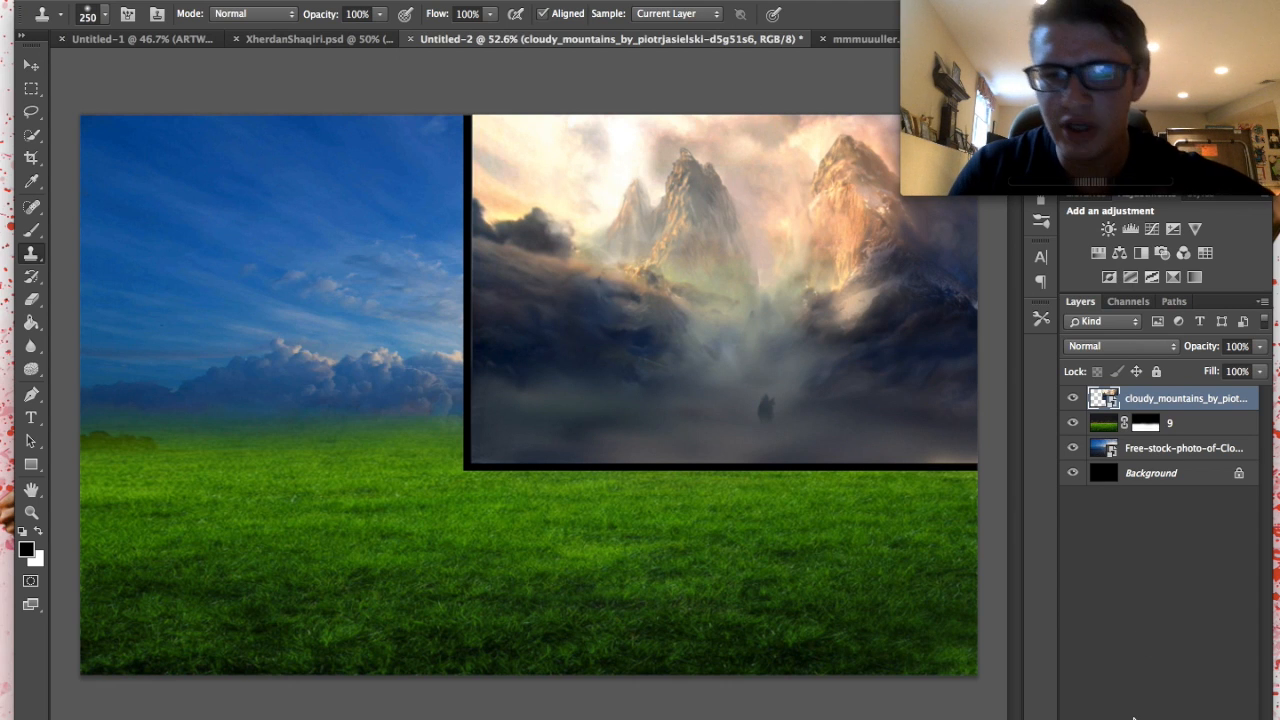
- Add a layer mask to the cloudy mountains layer and fill it with black using the Paint Bucket
{"action": "left_click", "coordinate": [1137, 717]}
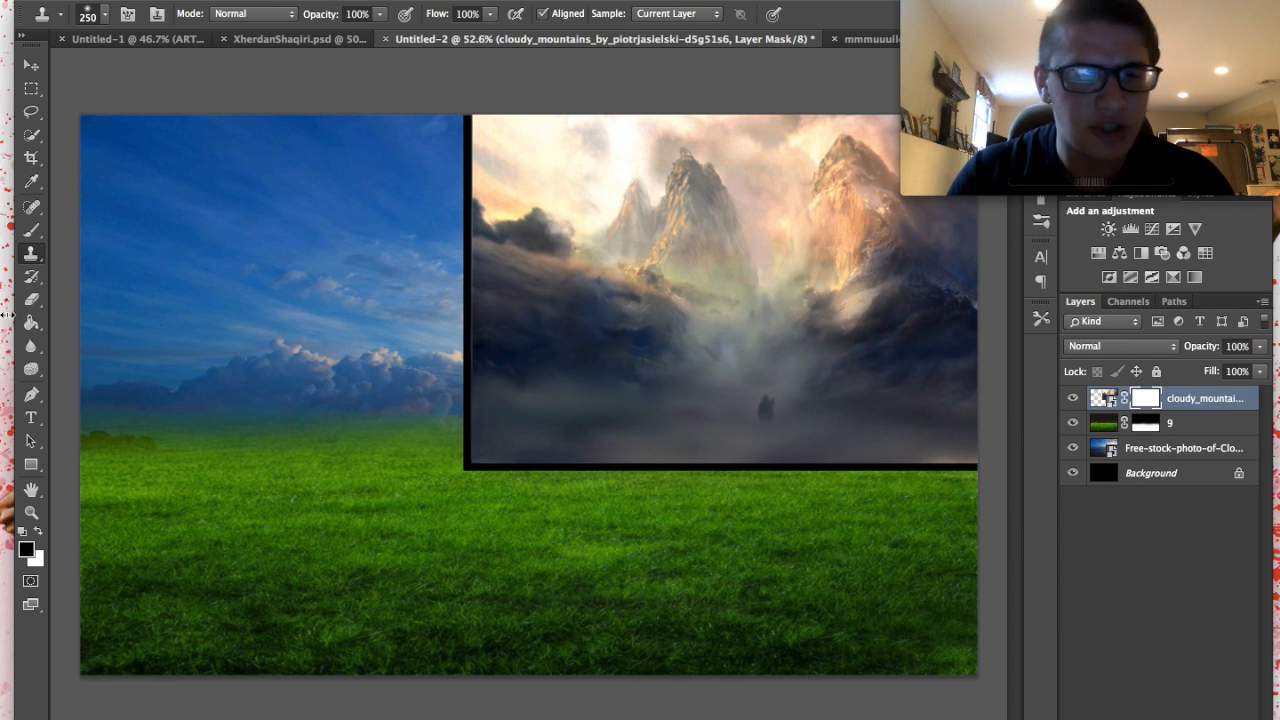
{"action": "left_click", "coordinate": [33, 345]}
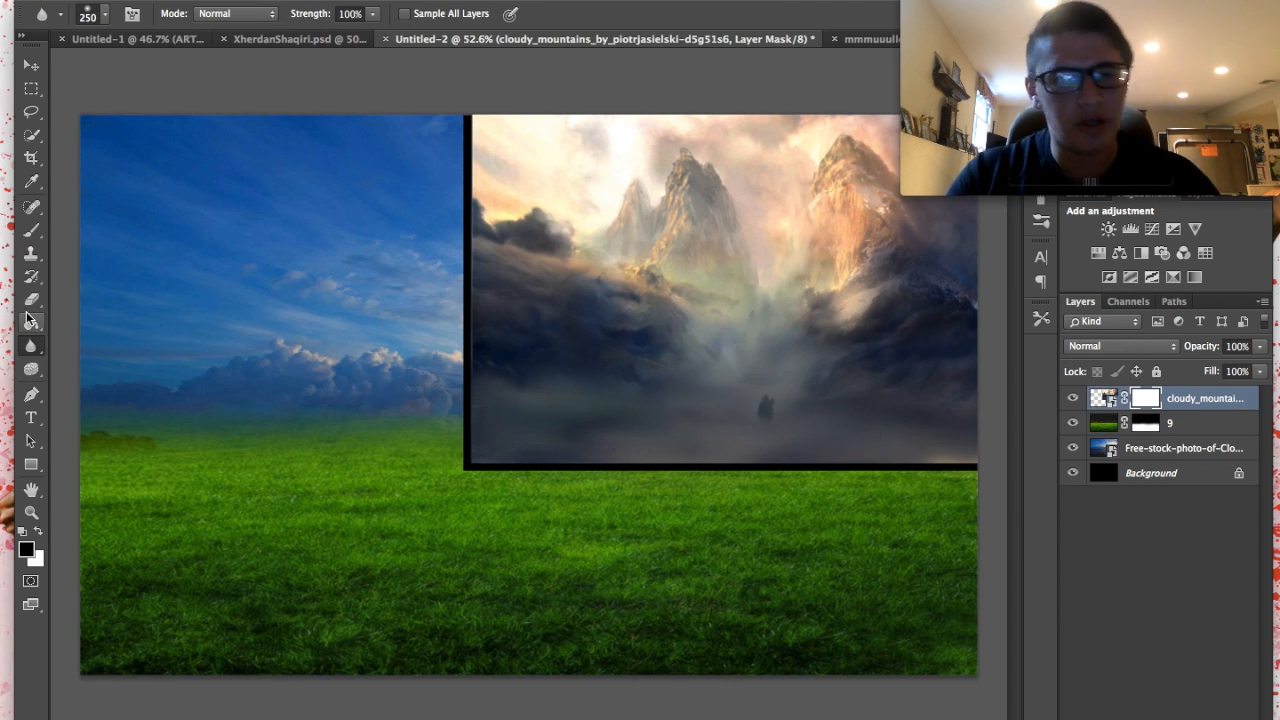
{"action": "left_click", "coordinate": [30, 321]}
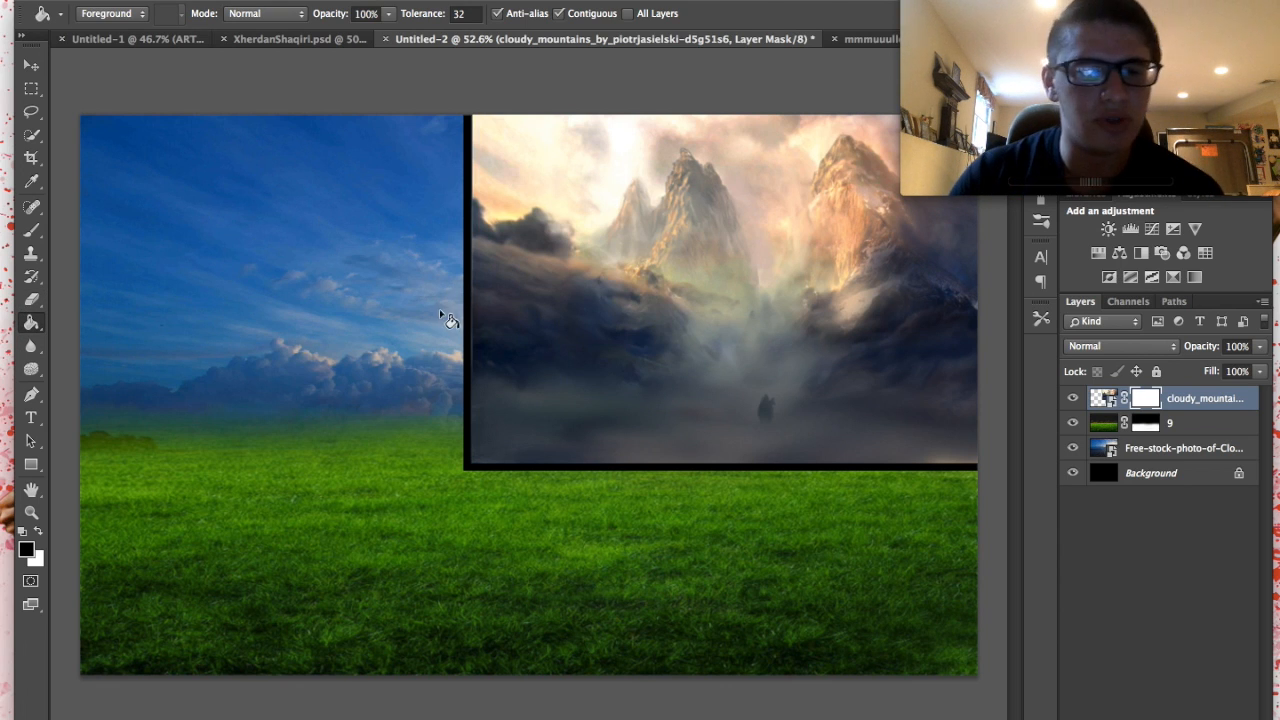
{"action": "left_click", "coordinate": [540, 302]}
- Paint white on the cloudy mountains mask with a 400 px soft brush to reveal the two peaks and nearby clouds
{"action": "left_click", "coordinate": [33, 232]}
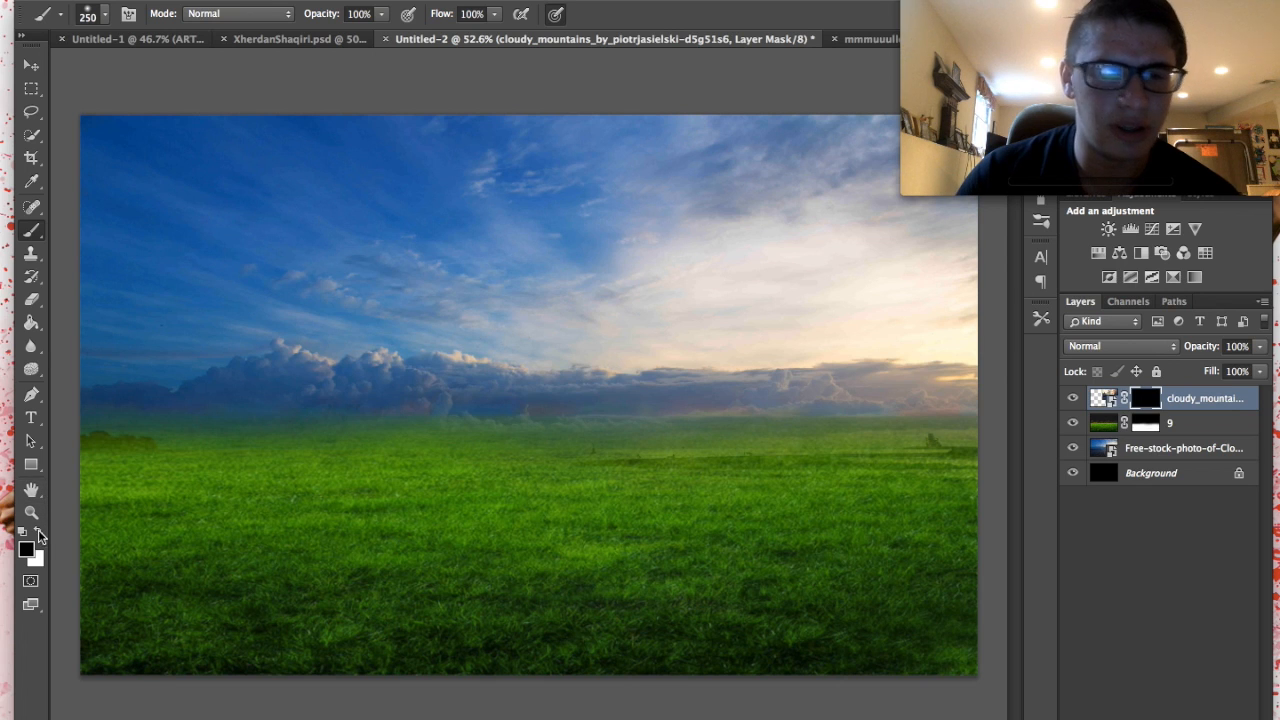
{"action": "key", "text": "bracketright"}
{"action": "key", "text": "bracketright"}
{"action": "mouse_move", "coordinate": [730, 265]}
{"action": "left_mouse_down"}
{"action": "mouse_move", "coordinate": [696, 283]}
{"action": "mouse_move", "coordinate": [682, 230]}
{"action": "mouse_move", "coordinate": [690, 200]}
{"action": "left_mouse_up"}
{"action": "mouse_move", "coordinate": [688, 308]}
{"action": "left_mouse_down"}
{"action": "mouse_move", "coordinate": [897, 300]}
{"action": "mouse_move", "coordinate": [891, 234]}
{"action": "mouse_move", "coordinate": [862, 194]}
{"action": "mouse_move", "coordinate": [857, 309]}
{"action": "mouse_move", "coordinate": [810, 321]}
{"action": "left_mouse_up"}
{"action": "mouse_move", "coordinate": [611, 325]}
{"action": "left_mouse_down"}
{"action": "mouse_move", "coordinate": [674, 279]}
{"action": "mouse_move", "coordinate": [655, 233]}
{"action": "left_mouse_up"}
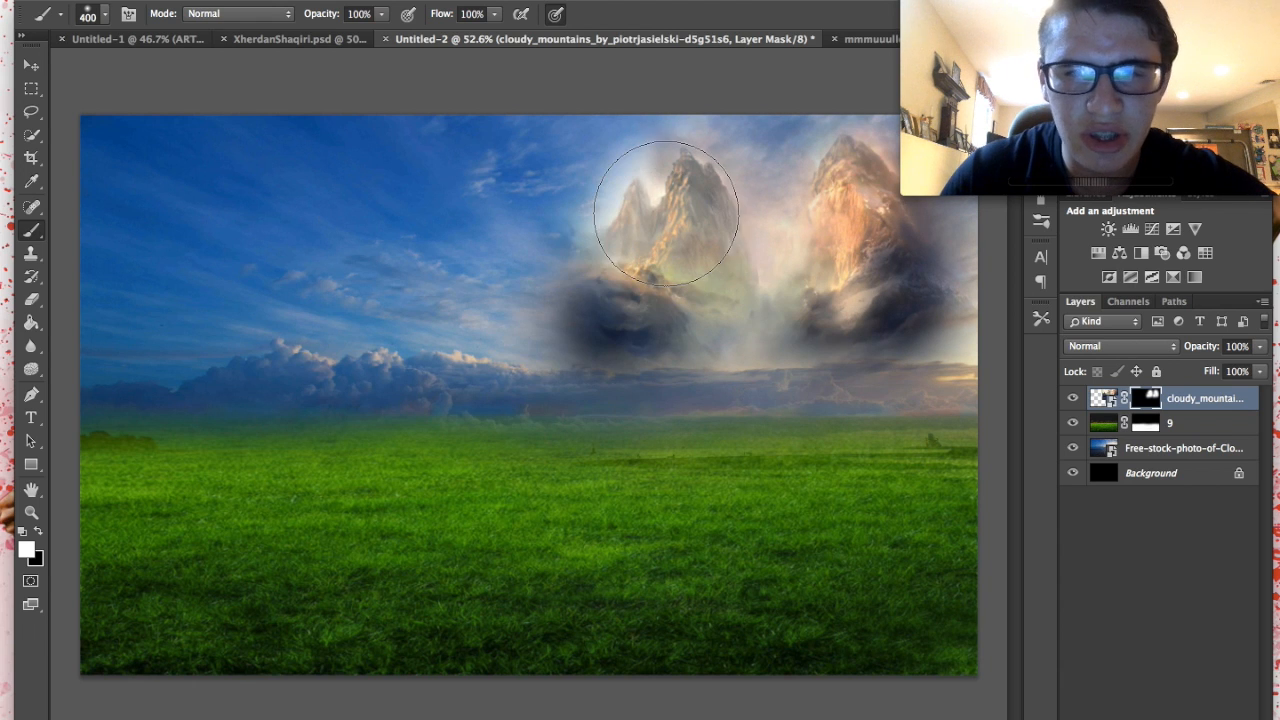
{"action": "mouse_move", "coordinate": [952, 305]}
{"action": "left_mouse_down"}
{"action": "mouse_move", "coordinate": [887, 328]}
{"action": "mouse_move", "coordinate": [649, 329]}
{"action": "mouse_move", "coordinate": [743, 340]}
{"action": "left_mouse_up"}
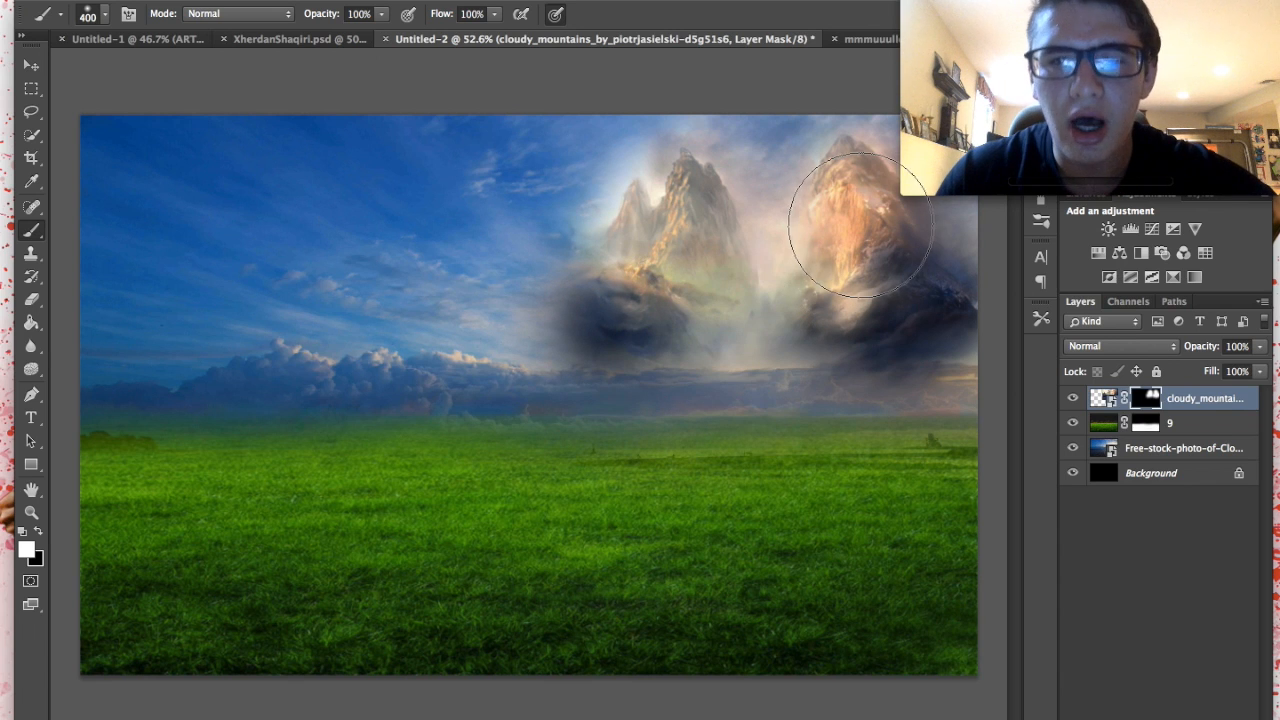
- Set the mask brush to paint in black at 200 px
{"action": "left_click", "coordinate": [38, 530]}
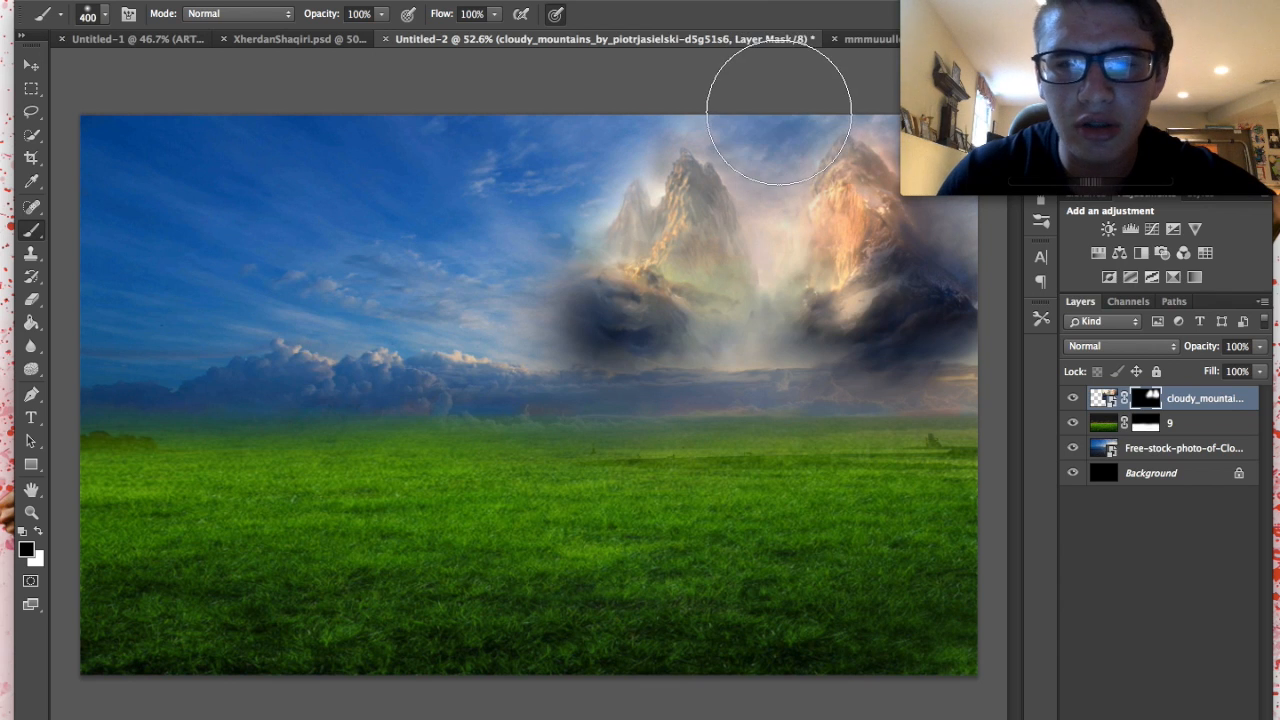
{"action": "key", "text": "bracketleft"}
{"action": "key", "text": "bracketleft"}
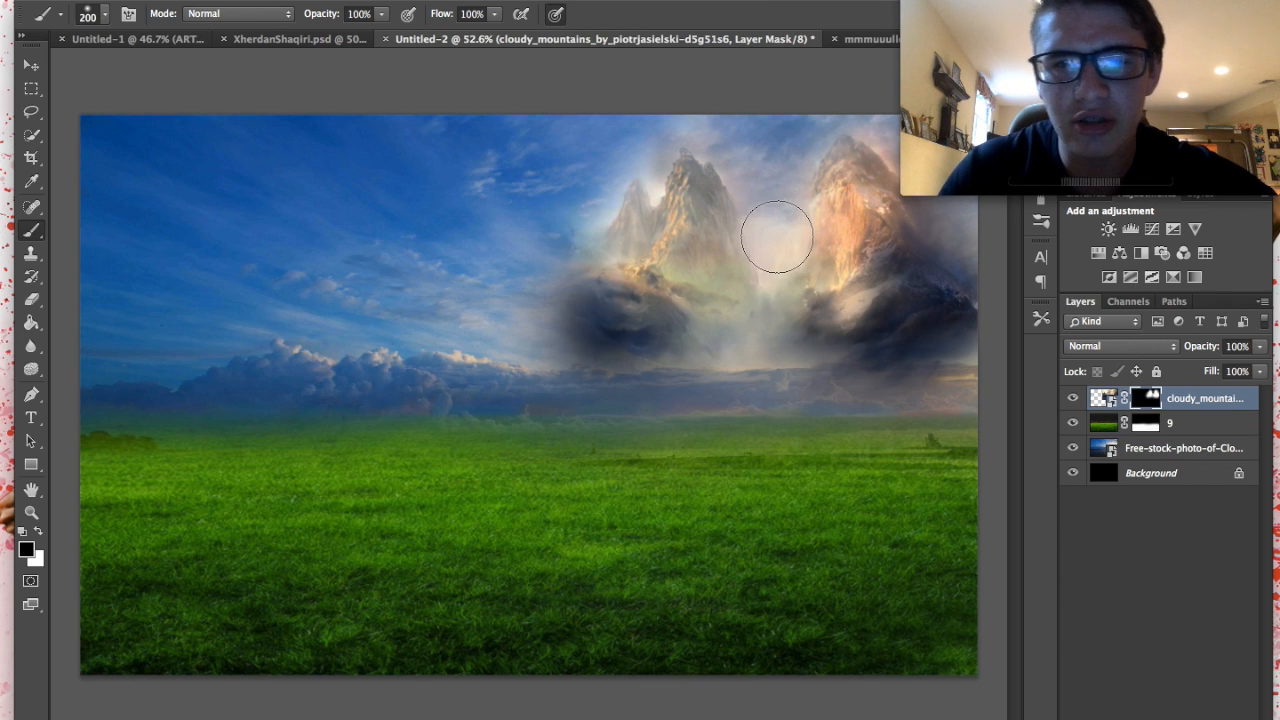
- Try the Overlay, Soft Light and Multiply blend modes on the cloudy mountains layer and return it to Normal
{"action": "scroll", "coordinate": [835, 293], "scroll_direction": "down", "scroll_amount": 2}
{"action": "left_click", "coordinate": [1114, 346]}
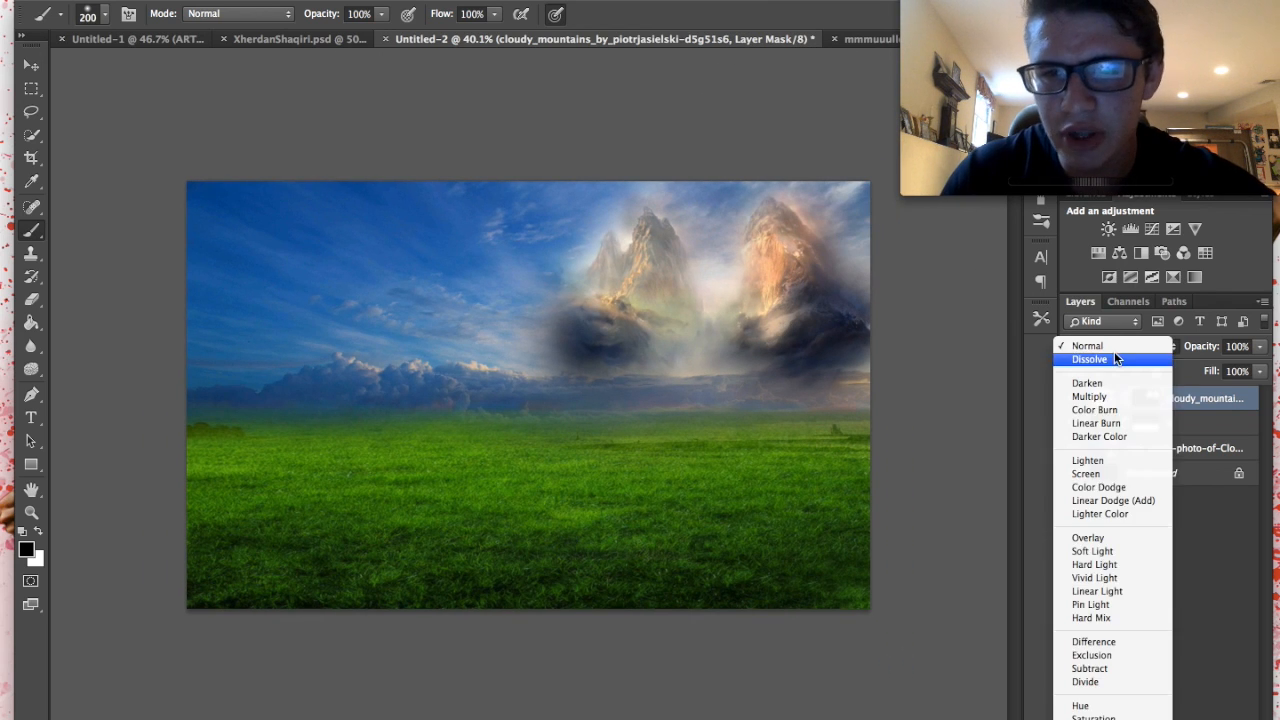
{"action": "left_click", "coordinate": [1119, 565]}
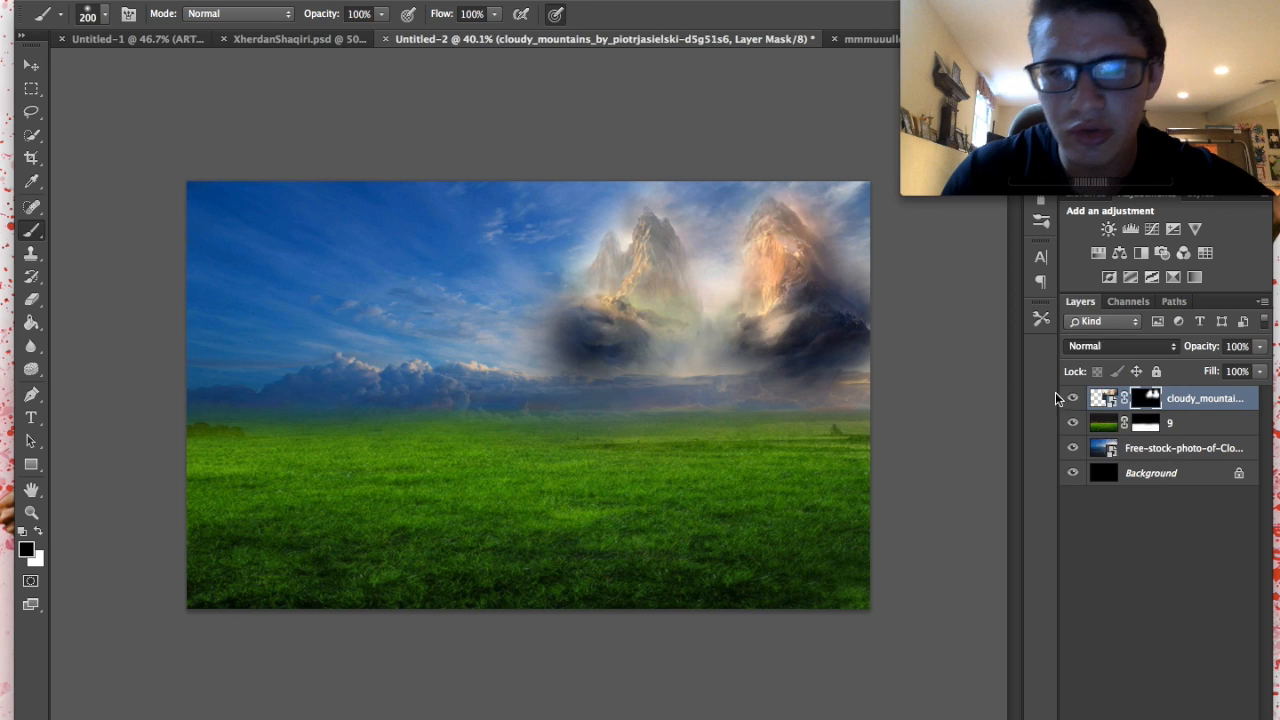
{"action": "left_click", "coordinate": [1104, 337]}
{"action": "left_click", "coordinate": [1103, 321]}
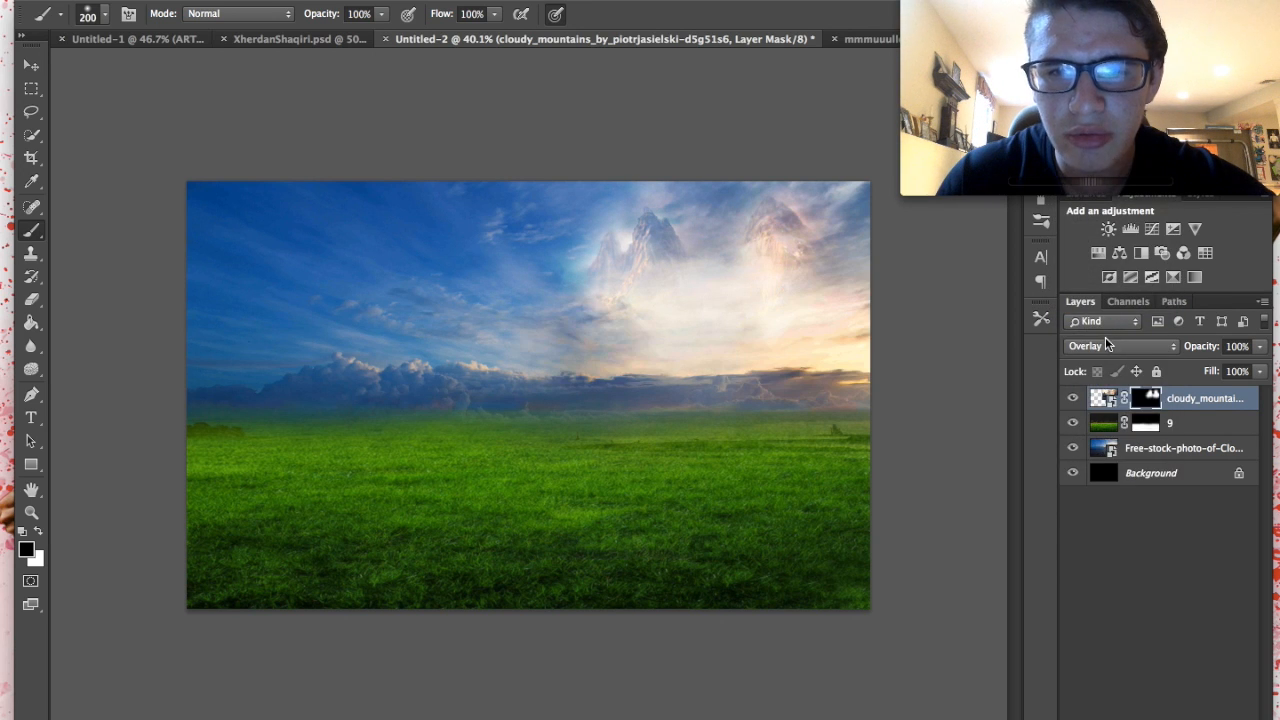
{"action": "left_click", "coordinate": [1104, 339]}
{"action": "left_click", "coordinate": [1092, 359]}
{"action": "left_click", "coordinate": [1096, 348]}
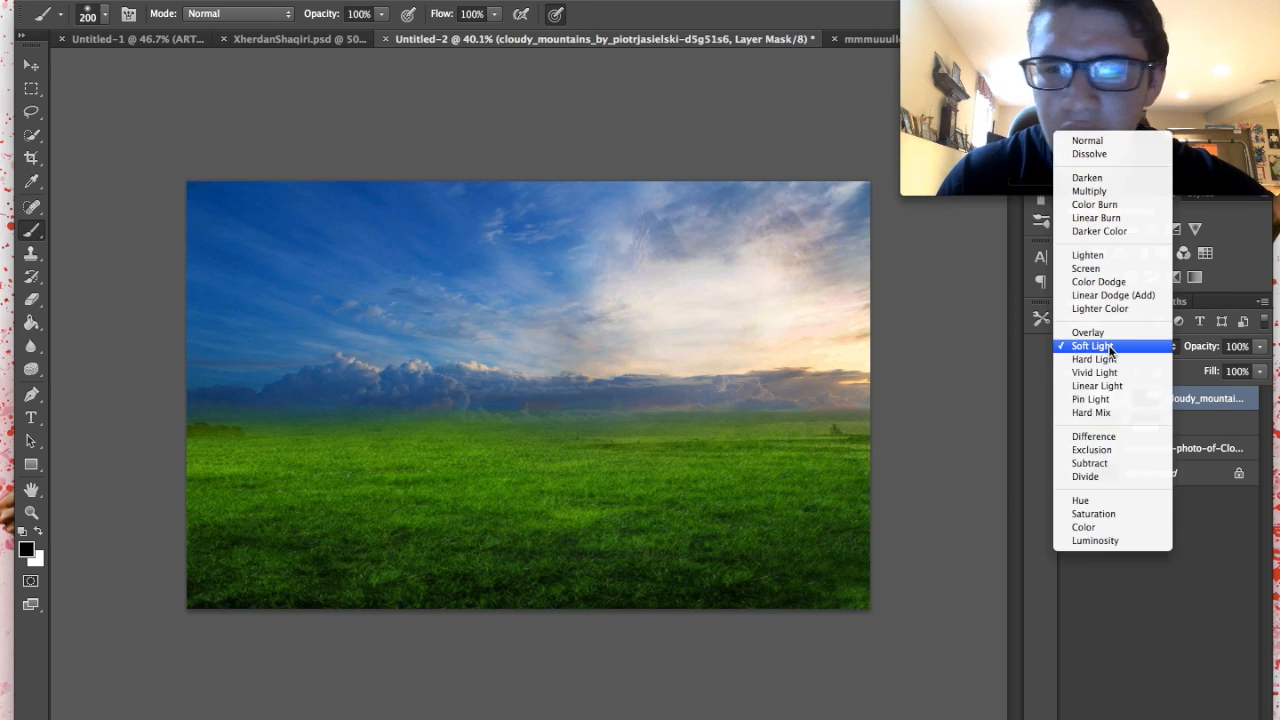
{"action": "left_click", "coordinate": [1089, 191]}
{"action": "scroll", "coordinate": [820, 337], "scroll_direction": "up", "scroll_amount": 2}
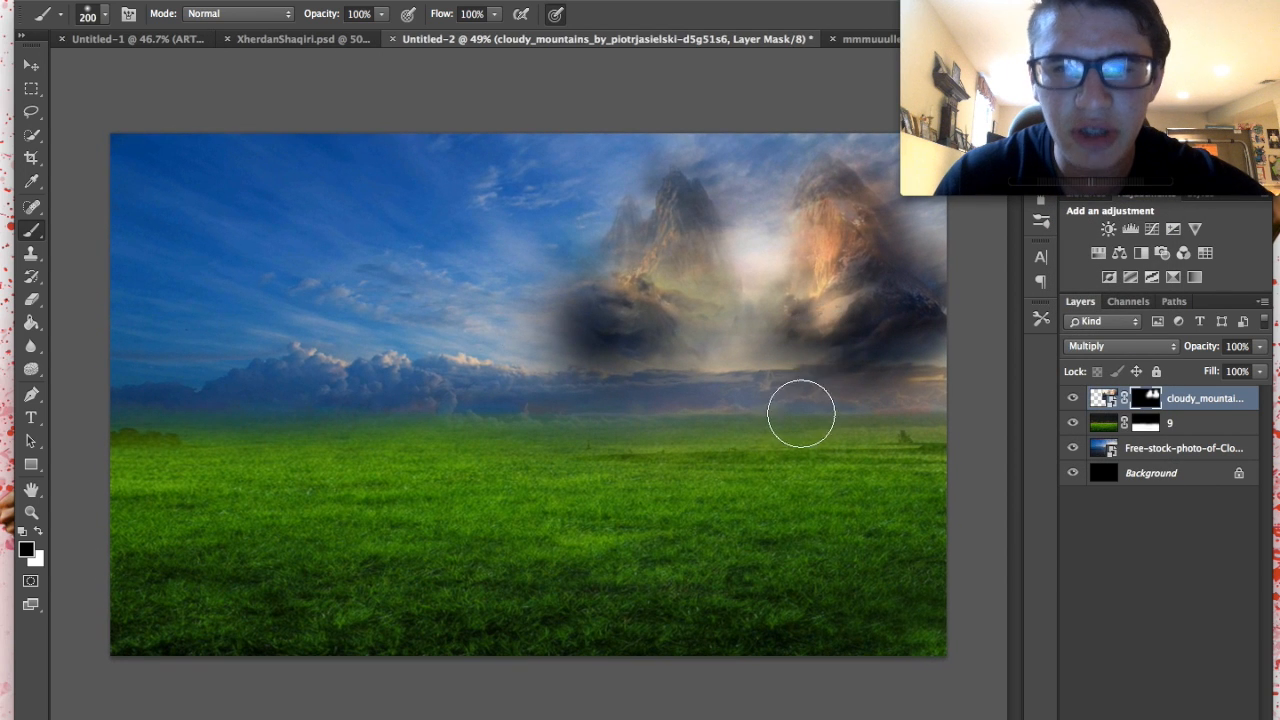
{"action": "left_click", "coordinate": [1127, 341]}
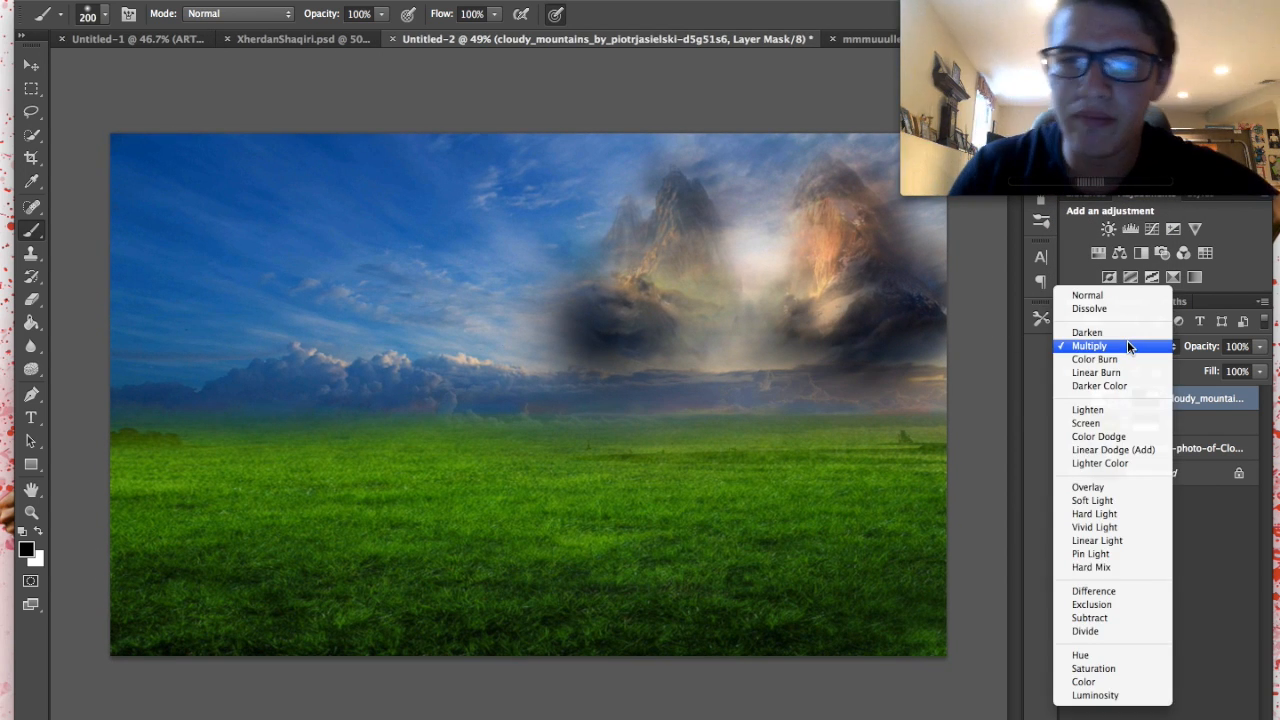
{"action": "left_click", "coordinate": [1127, 341]}
{"action": "left_click", "coordinate": [1104, 346]}
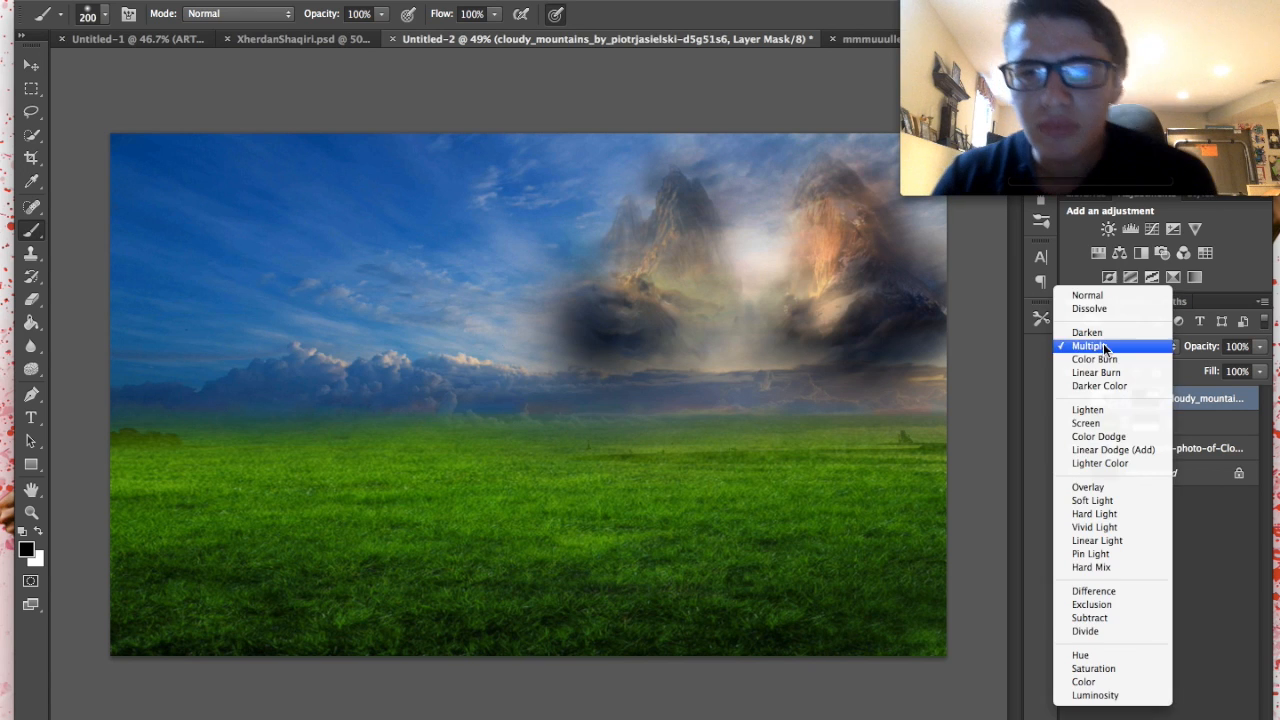
{"action": "left_click", "coordinate": [1115, 292]}
{"action": "scroll", "coordinate": [811, 511], "scroll_direction": "up", "scroll_amount": 1}
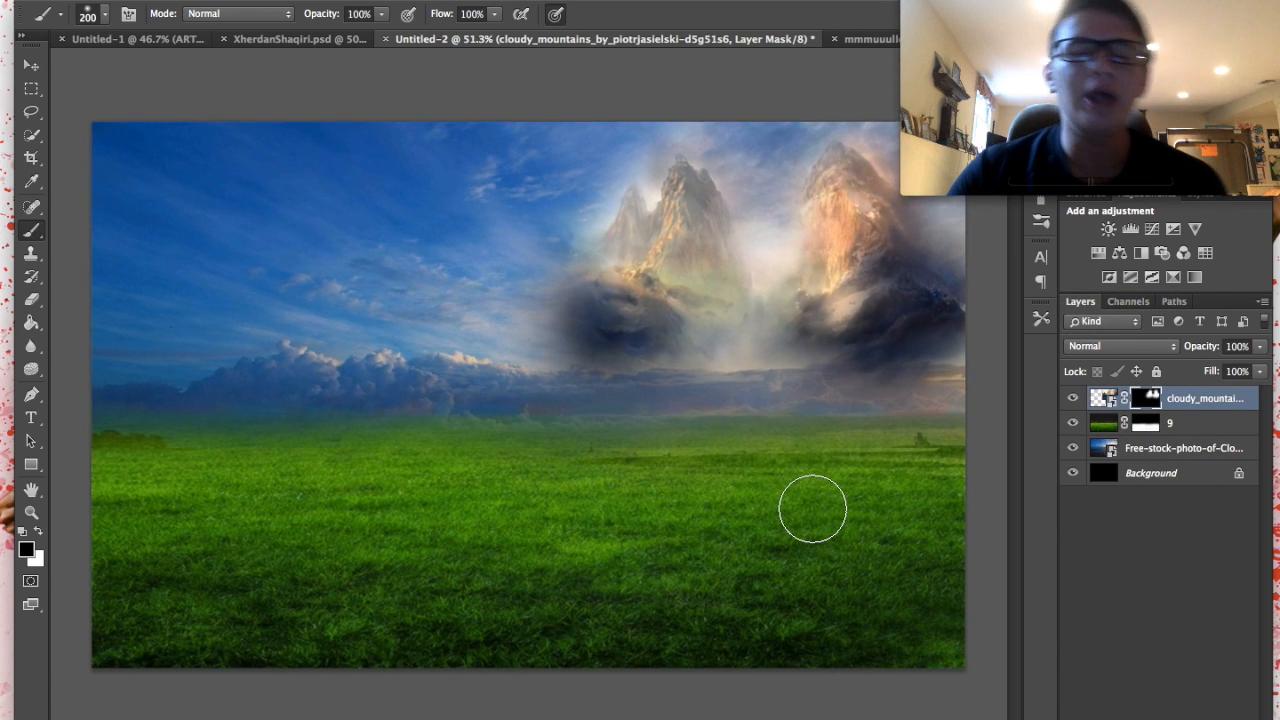
- Mask out the dark clouds below both peaks by painting black with a 500 px brush
{"action": "key", "text": "bracketright"}
{"action": "key", "text": "bracketright"}
{"action": "key", "text": "bracketright"}
{"action": "key", "text": "bracketright"}
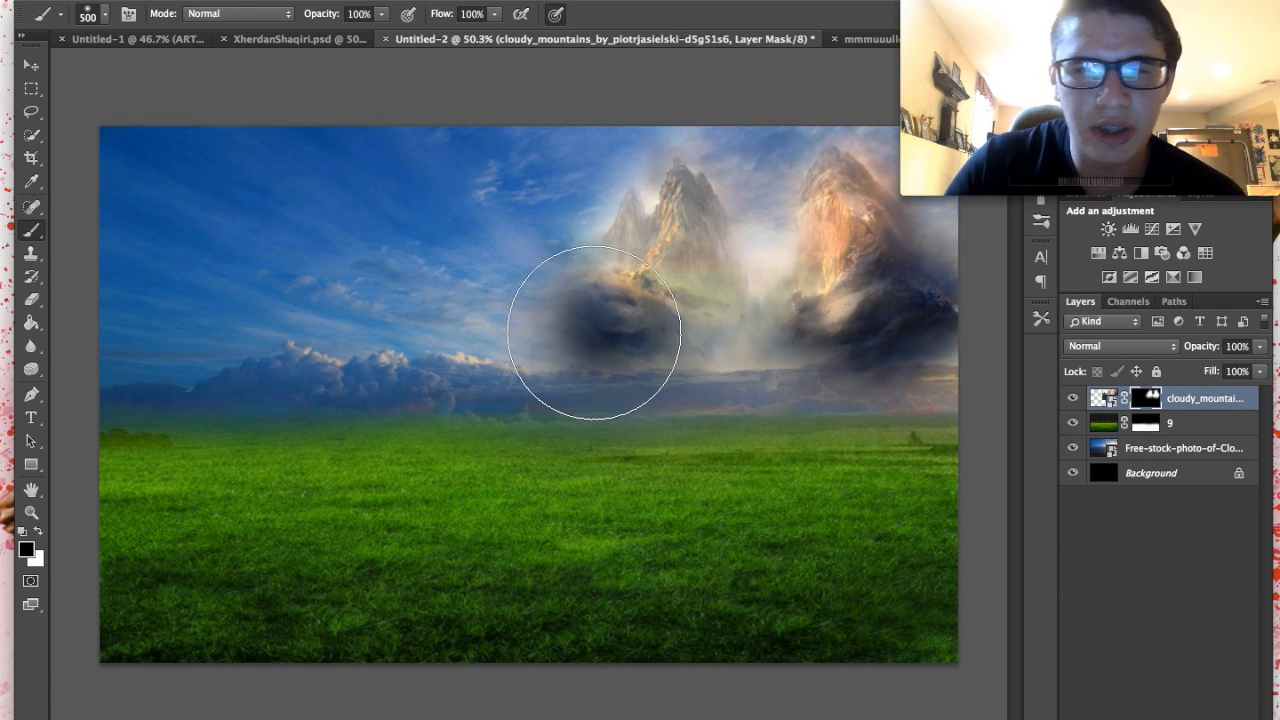
{"action": "left_click", "coordinate": [594, 332]}
{"action": "left_click", "coordinate": [643, 366]}
{"action": "left_click", "coordinate": [910, 390]}
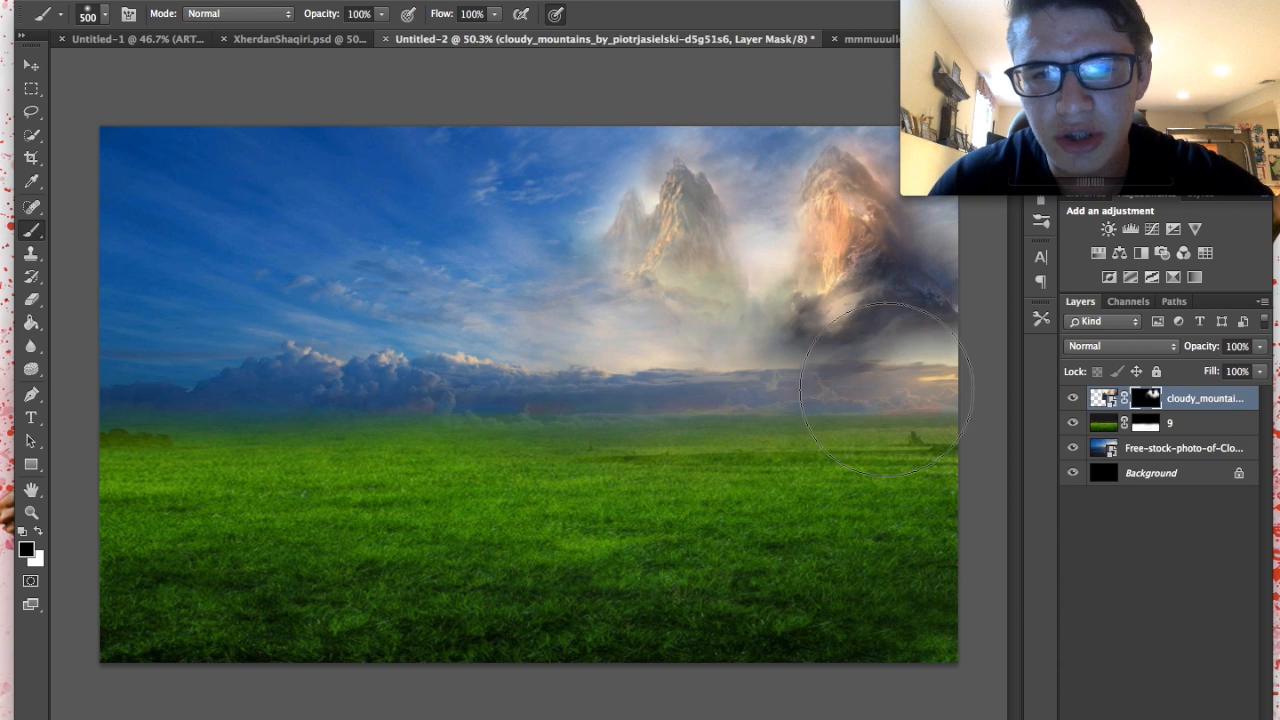
{"action": "left_click", "coordinate": [872, 342]}
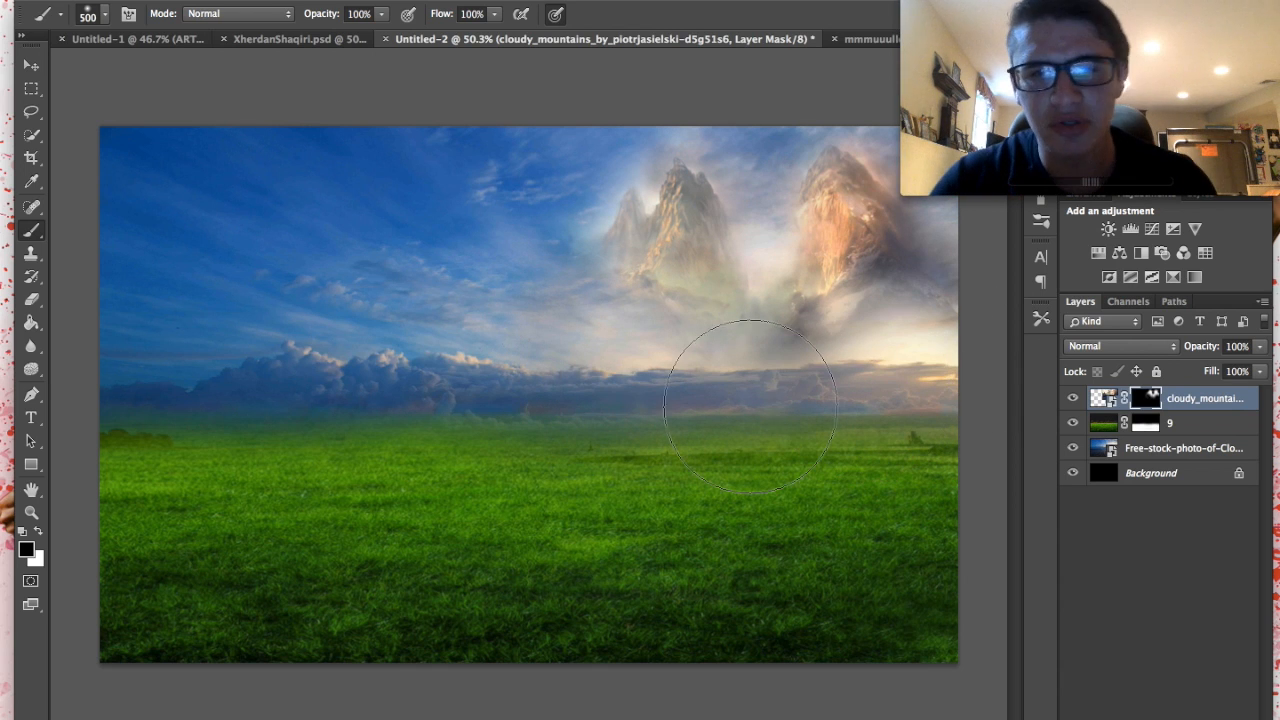
- Place Duggan_Bodie_Road-2.jpg from Finder into the composition, enlarged over the upper-left sky and horizon
{"action": "left_click", "coordinate": [62, 710]}
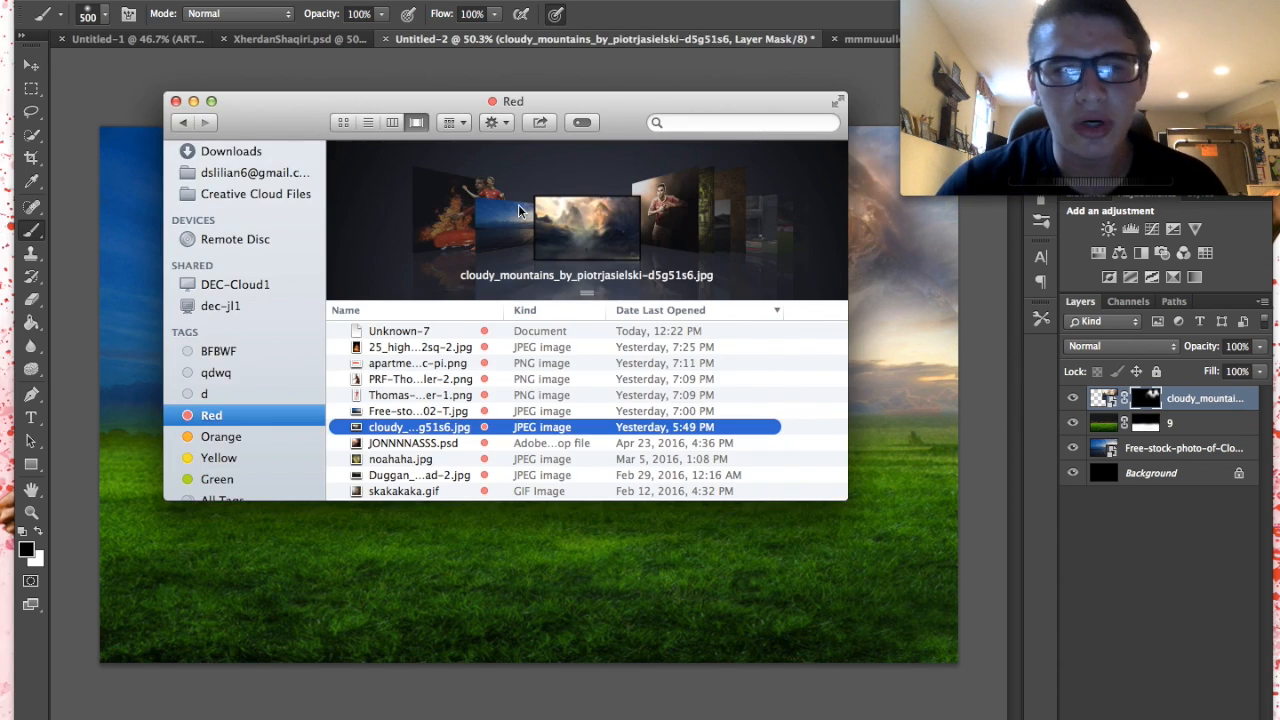
{"action": "scroll", "coordinate": [554, 196], "scroll_direction": "down", "scroll_amount": 6}
{"action": "scroll", "coordinate": [554, 196], "scroll_direction": "up", "scroll_amount": 4}
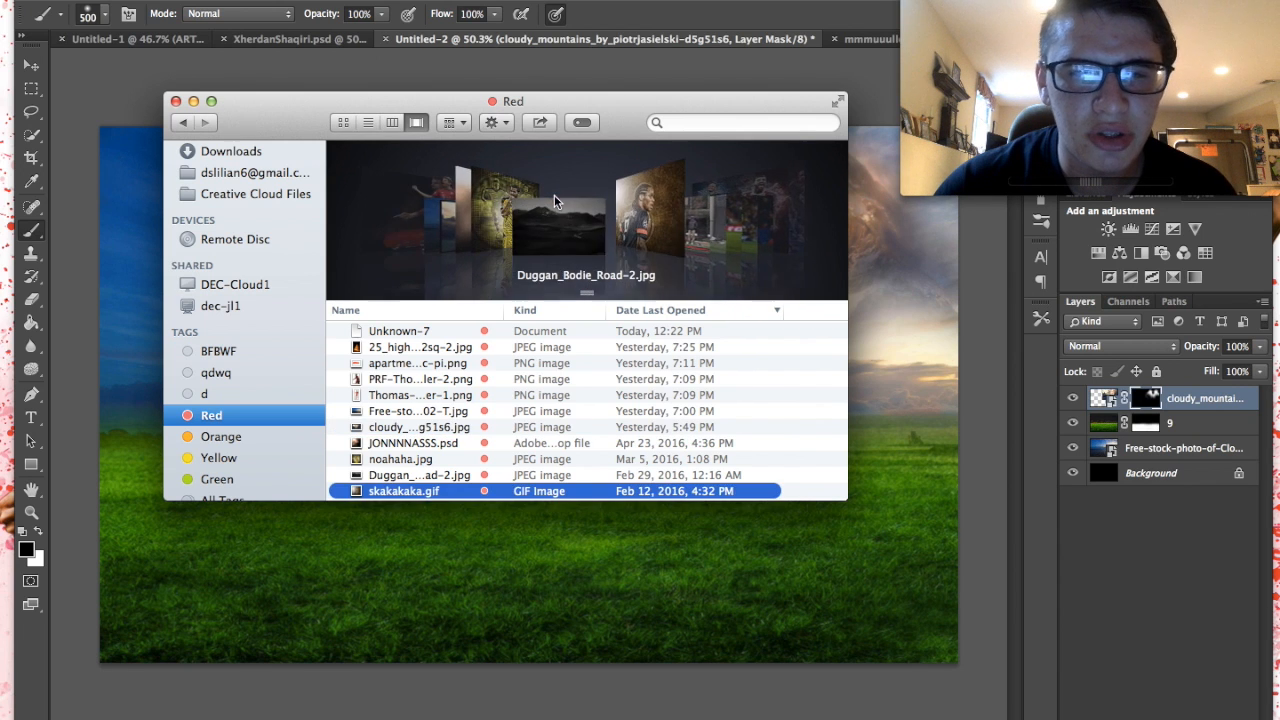
{"action": "left_click_drag", "start_coordinate": [586, 223], "coordinate": [357, 577]}
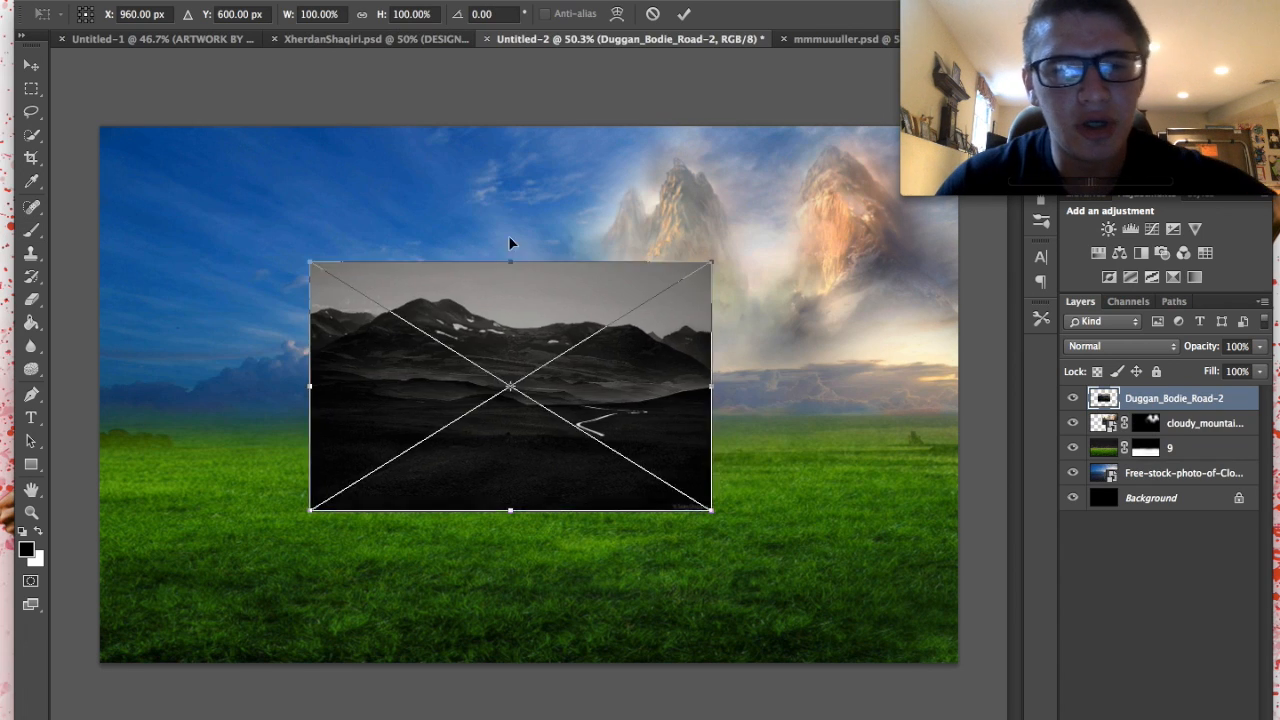
{"action": "left_click_drag", "start_coordinate": [427, 206], "coordinate": [421, 242]}
{"action": "left_click_drag", "start_coordinate": [487, 377], "coordinate": [588, 440]}
{"action": "key", "text": "Return"}
- Open the contents of the Duggan_Bodie_Road-2 smart object and duplicate its background layer
{"action": "key", "text": "b"}
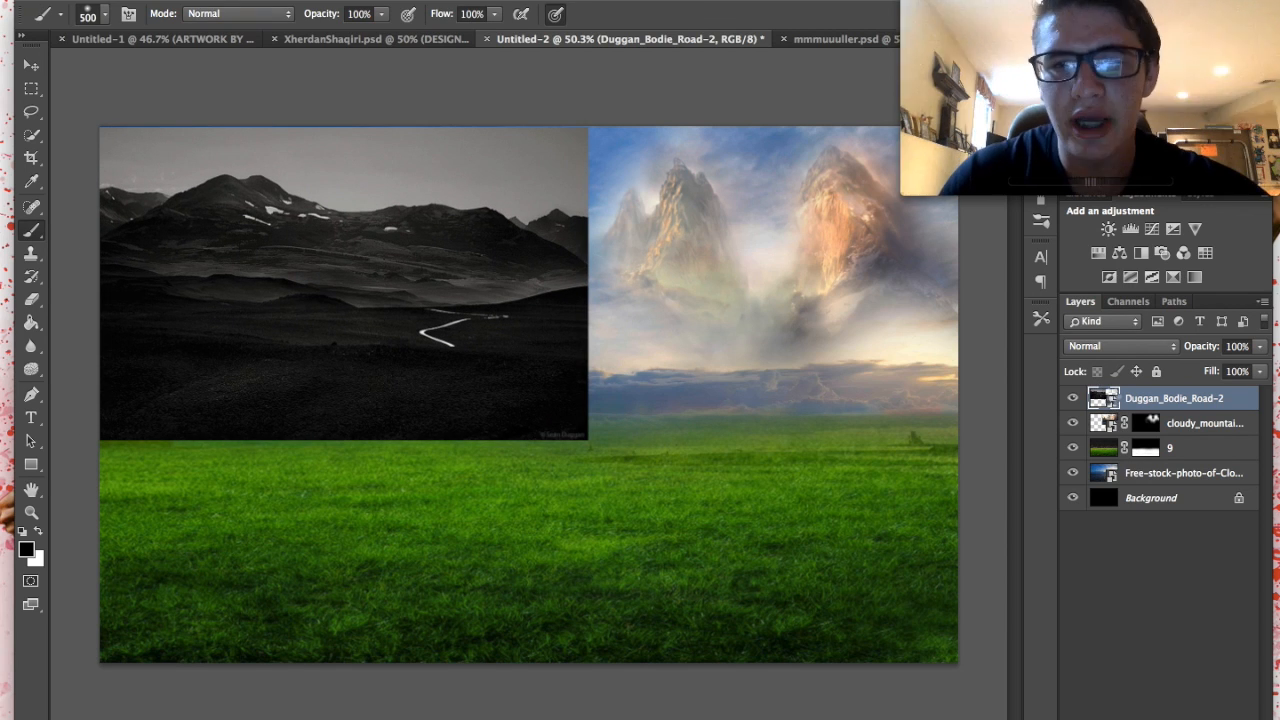
{"action": "double_click", "coordinate": [1112, 398]}
{"action": "key", "text": "super+j"}
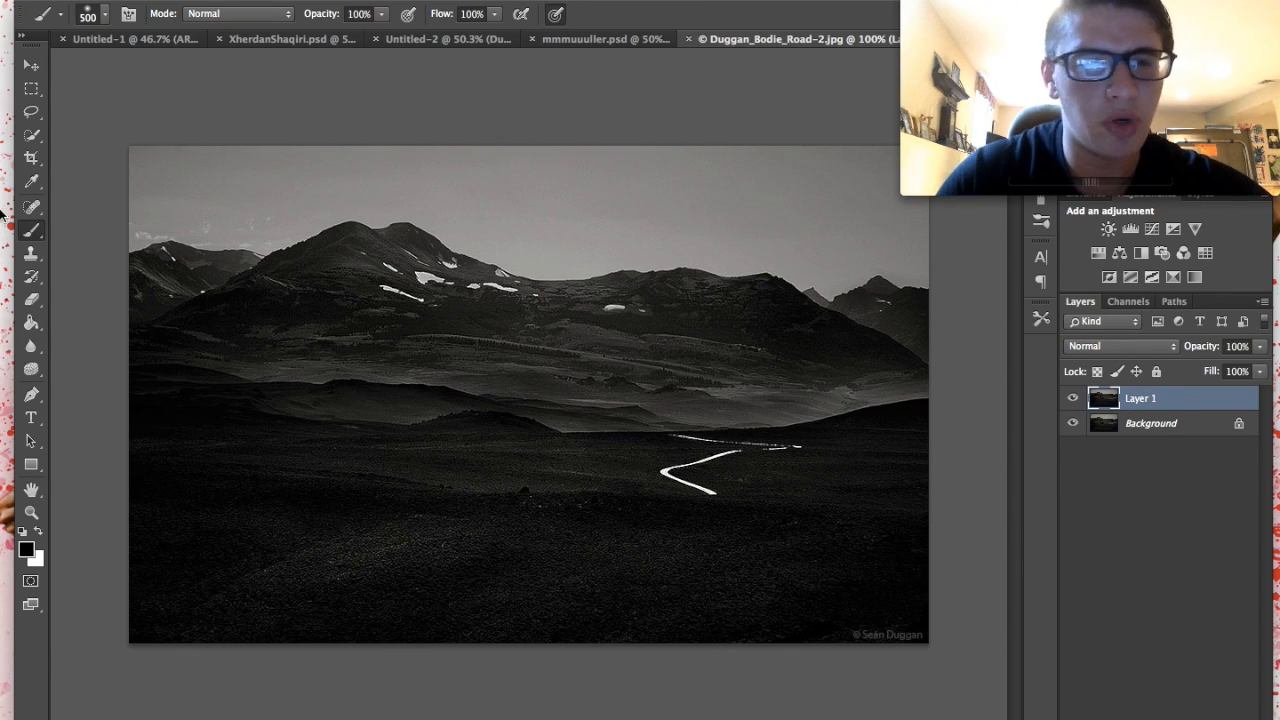
- Cut the sky out of the duplicated layer using Quick Selection with Refine Edge, and hide the Background layer
{"action": "key", "text": "w"}
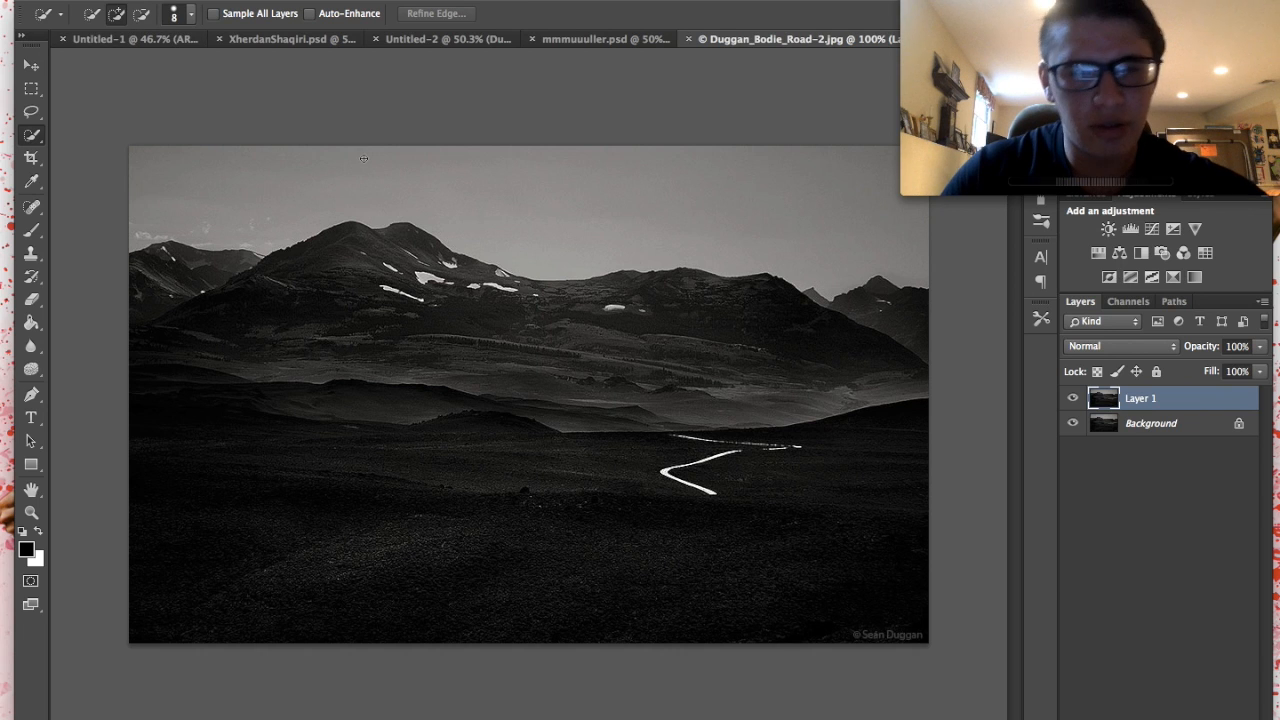
{"action": "left_click_drag", "start_coordinate": [303, 174], "coordinate": [797, 188]}
{"action": "right_click", "coordinate": [674, 407]}
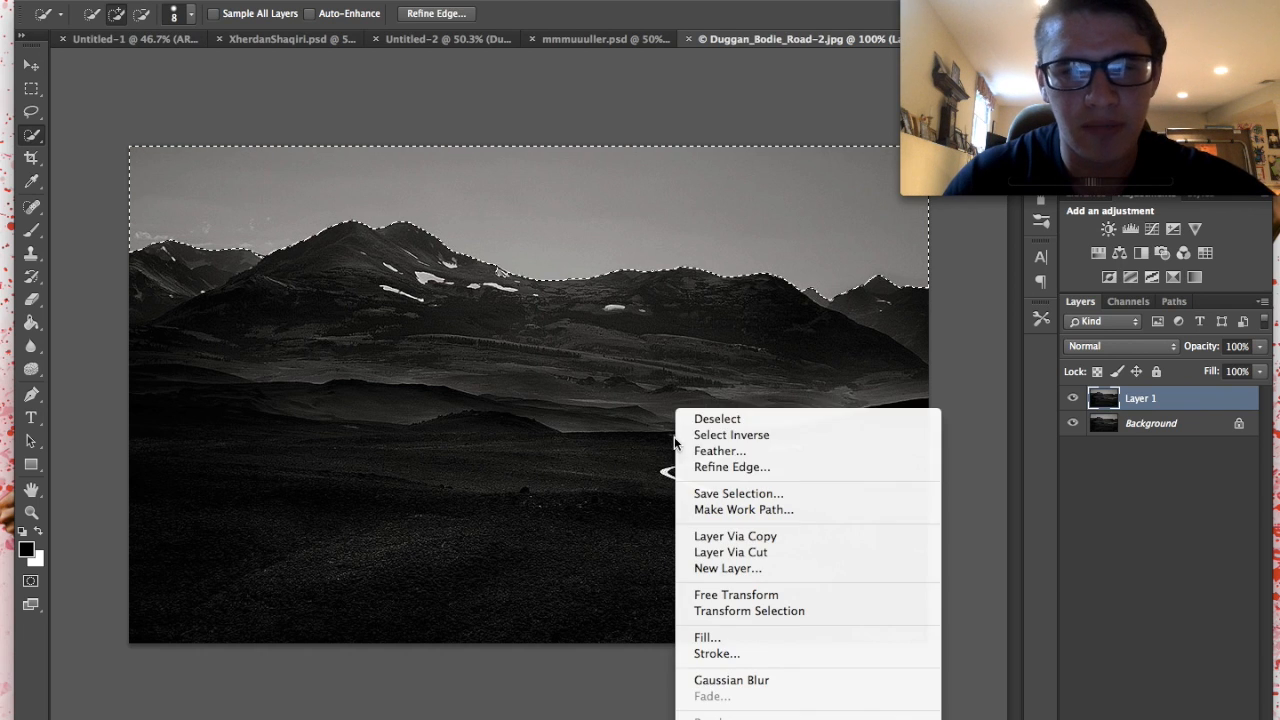
{"action": "left_click", "coordinate": [718, 467]}
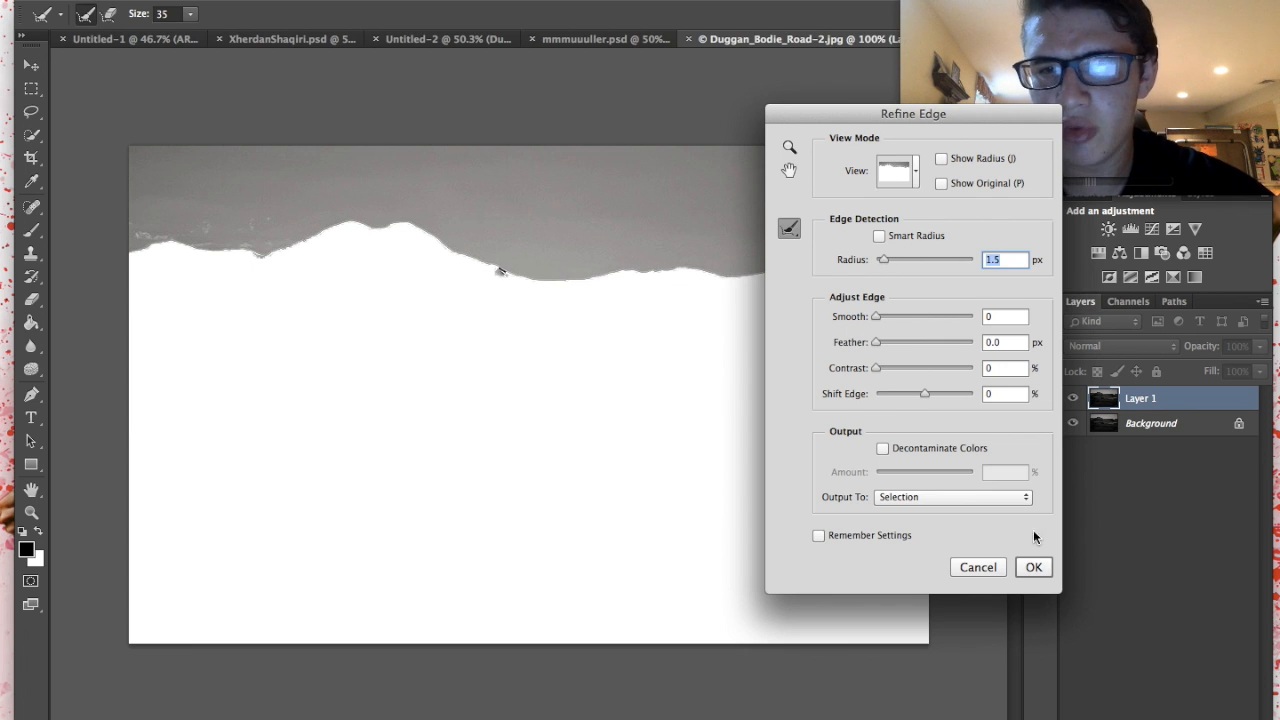
{"action": "left_click", "coordinate": [1035, 566]}
{"action": "key", "text": "super+x"}
{"action": "left_click", "coordinate": [1074, 424]}
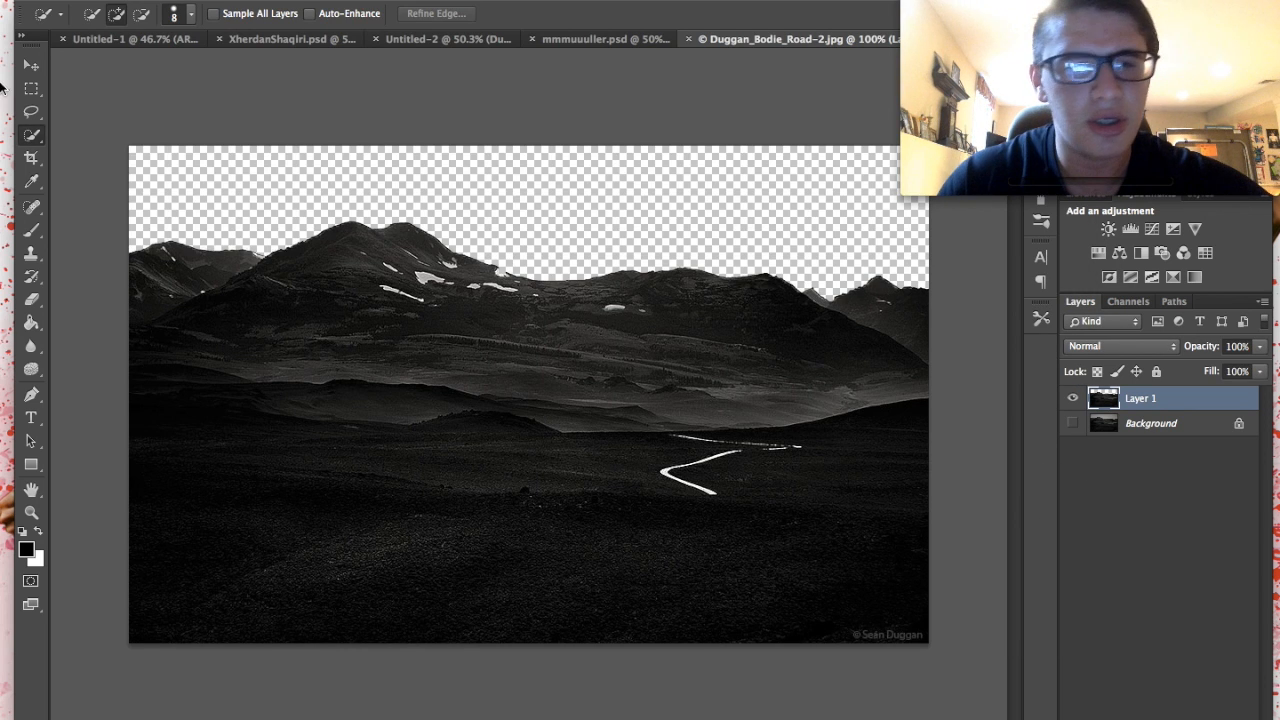
- Move the cut-out mountain layer into the Untitled-2 composition and delete the Duggan_Bodie_Road-2 layer
{"action": "left_click", "coordinate": [37, 67]}
{"action": "left_click_drag", "start_coordinate": [474, 174], "coordinate": [612, 288]}
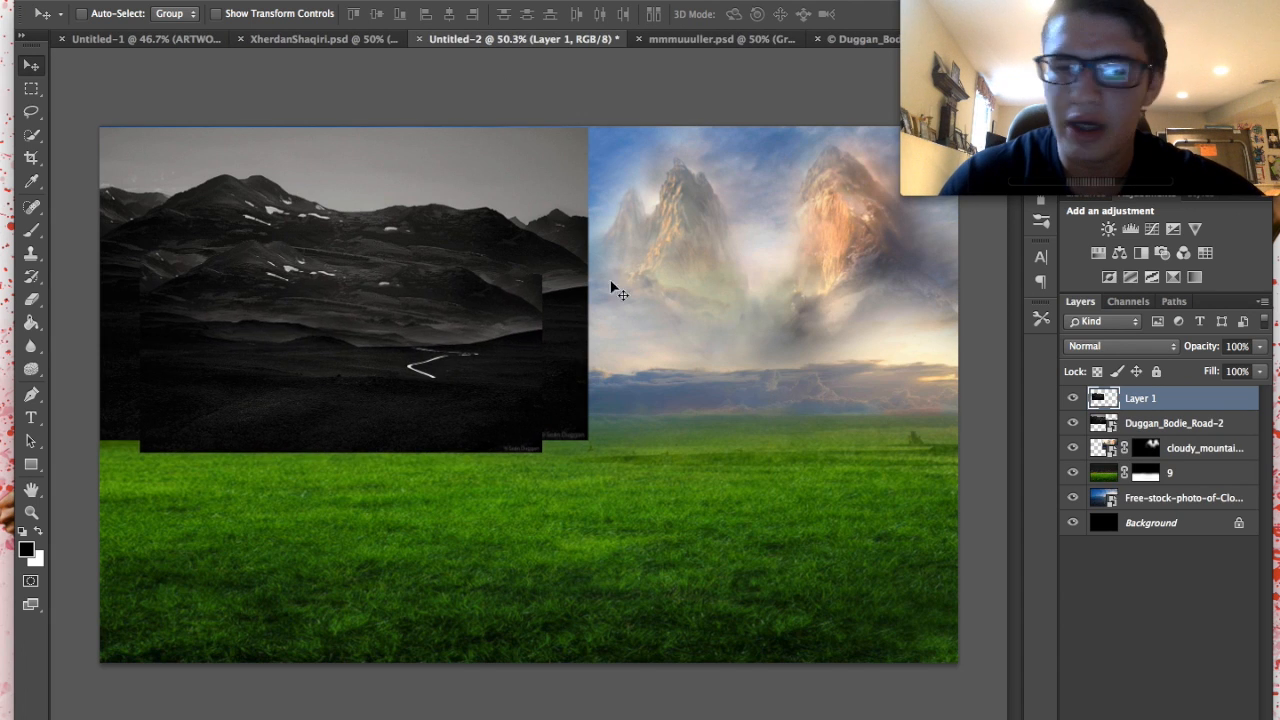
{"action": "left_click", "coordinate": [1207, 420]}
{"action": "key", "text": "Delete"}
- Enlarge the cut-out mountain layer to about 124% and position it over the left part of the horizon
{"action": "left_click", "coordinate": [1185, 399]}
{"action": "left_click_drag", "start_coordinate": [396, 276], "coordinate": [311, 244]}
{"action": "key", "text": "ctrl+t"}
{"action": "left_click_drag", "start_coordinate": [460, 421], "coordinate": [557, 473]}
{"action": "left_click_drag", "start_coordinate": [420, 331], "coordinate": [430, 314]}
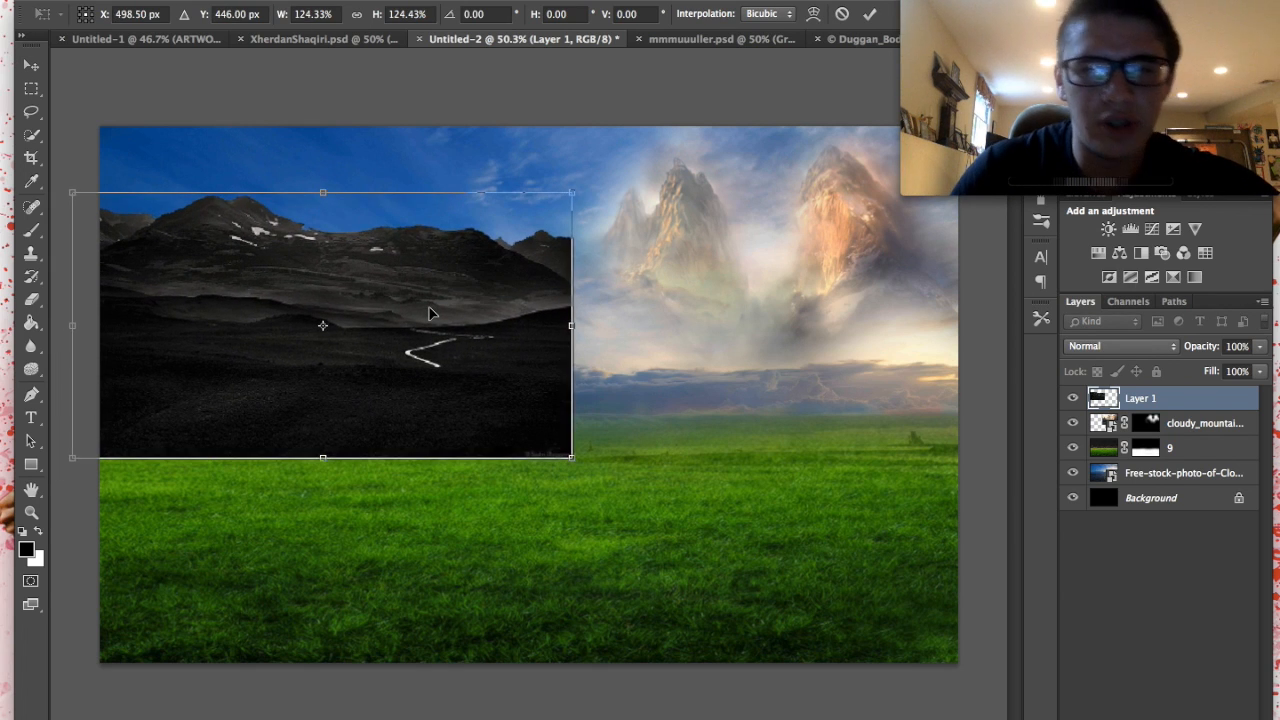
{"action": "key", "text": "Return"}
- Apply the Topaz DeNoise filter to the mountain layer with the JPEG - light preset
{"action": "left_click", "coordinate": [365, 0]}
{"action": "mouse_move", "coordinate": [420, 0]}
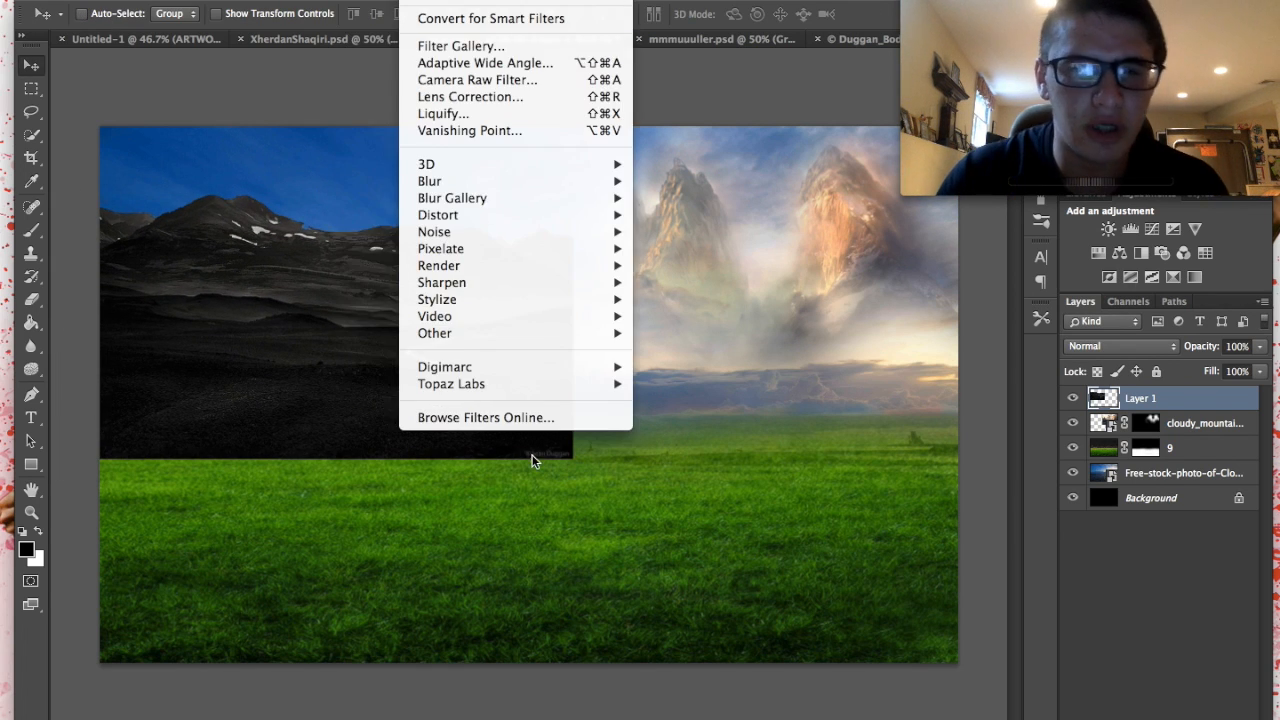
{"action": "mouse_move", "coordinate": [552, 383]}
{"action": "left_click", "coordinate": [706, 418]}
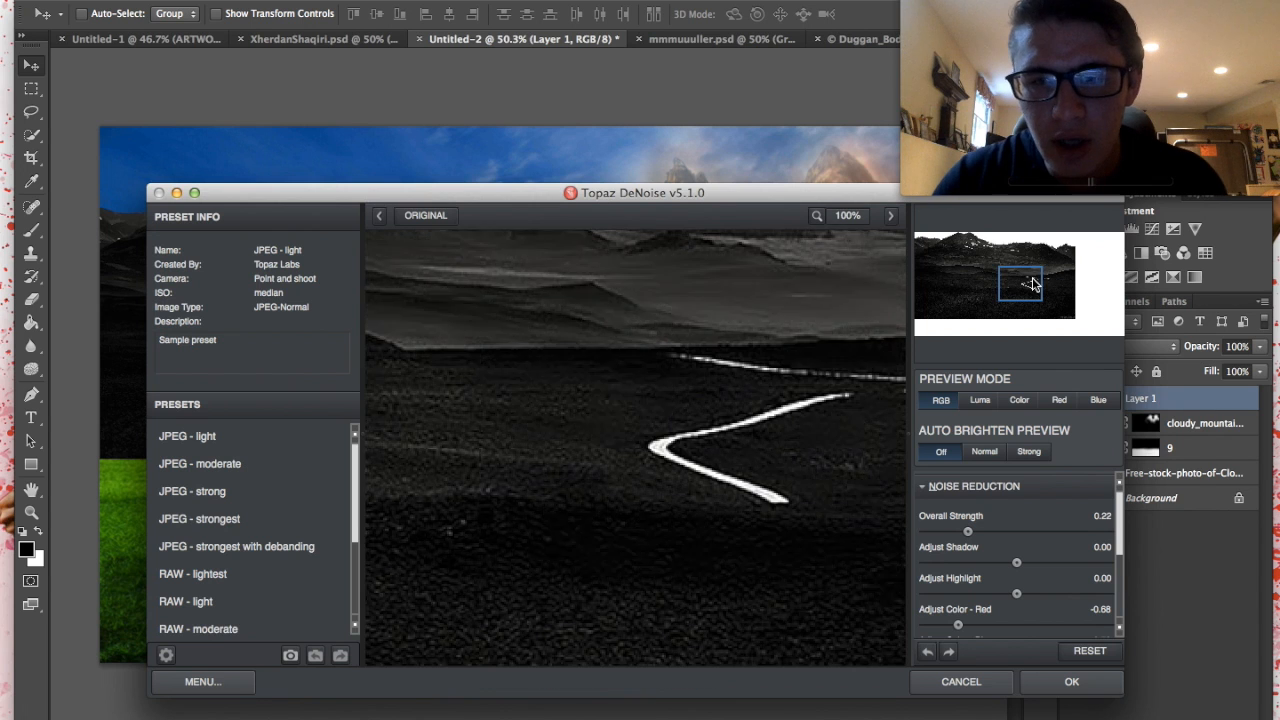
{"action": "left_click_drag", "start_coordinate": [1026, 284], "coordinate": [962, 278]}
{"action": "left_click", "coordinate": [1050, 679]}
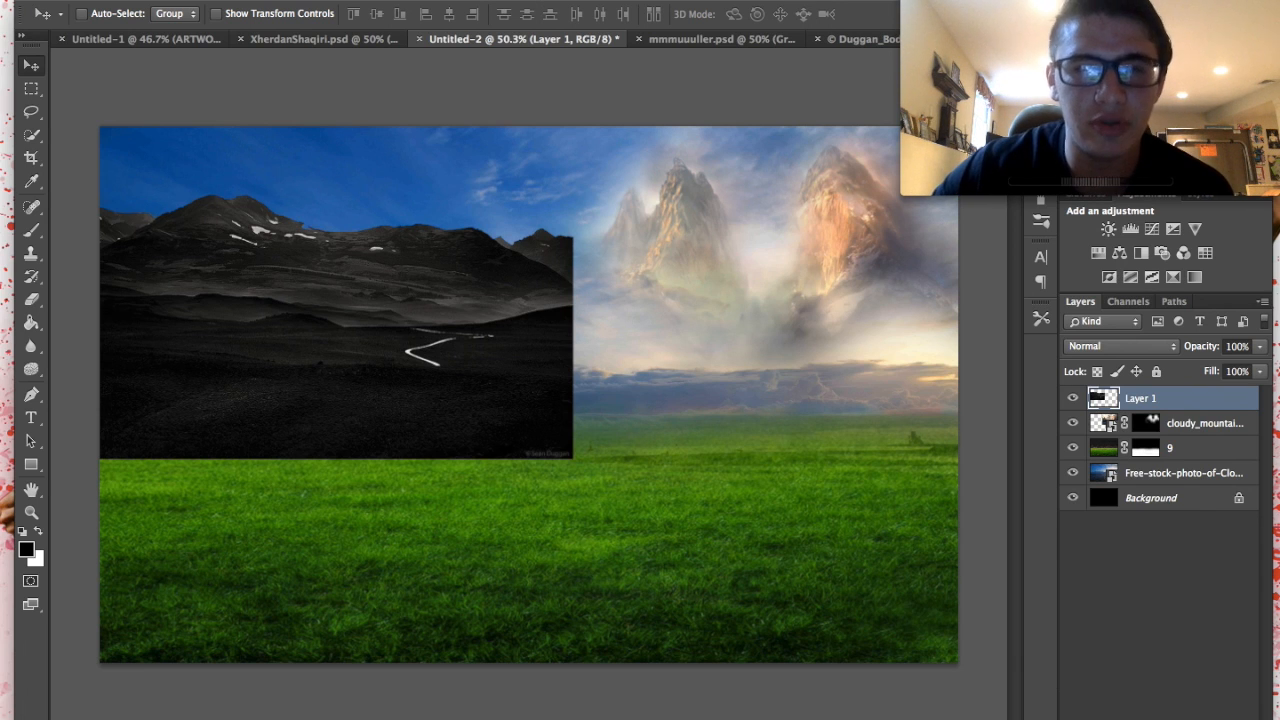
- Apply the Topaz Adjust filter's Dynamic Pop preset from the HDR Collection to the mountain layer, adjusting its Transparency finishing touch
{"action": "left_click", "coordinate": [428, 2]}
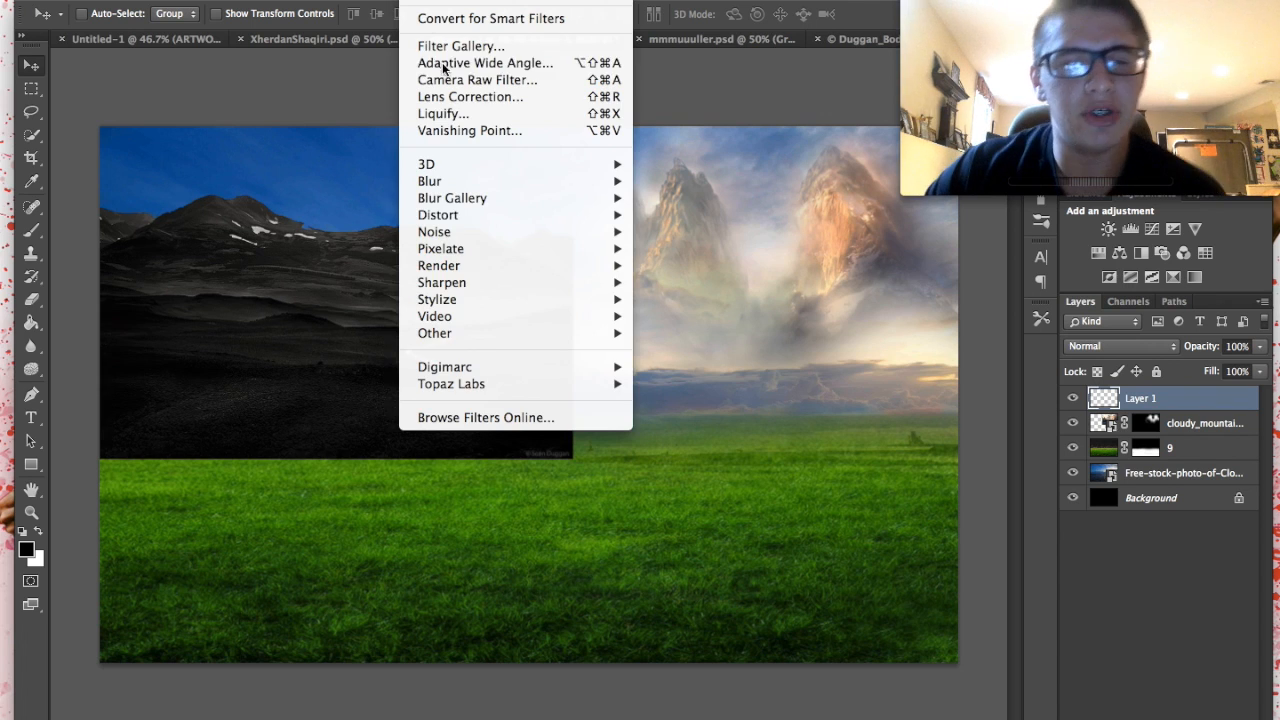
{"action": "left_click", "coordinate": [693, 387]}
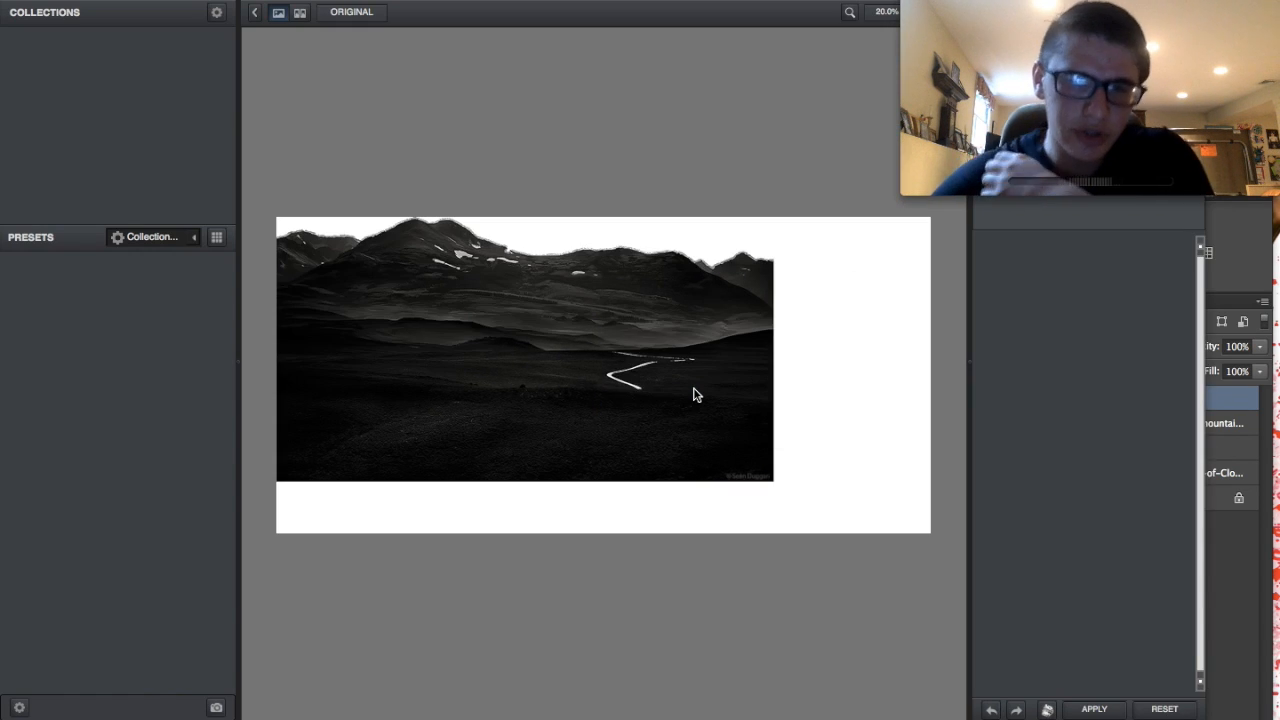
{"action": "left_click", "coordinate": [1052, 312]}
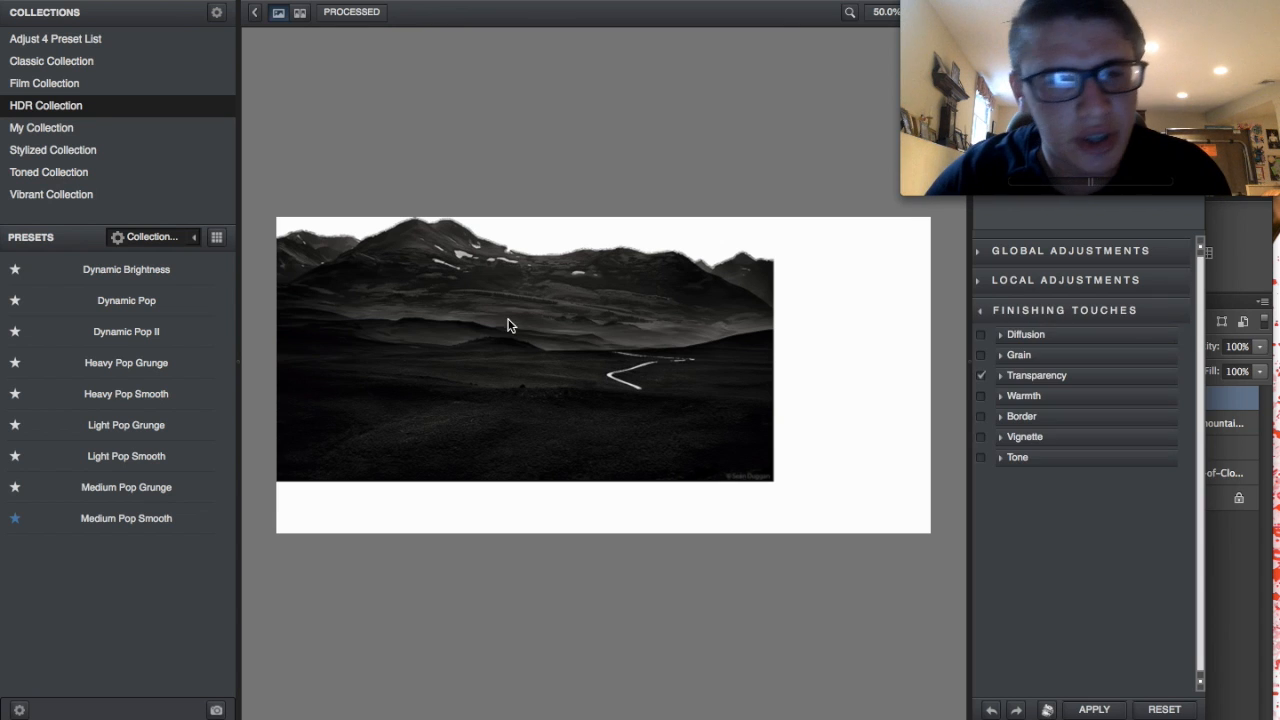
{"action": "left_click", "coordinate": [155, 300]}
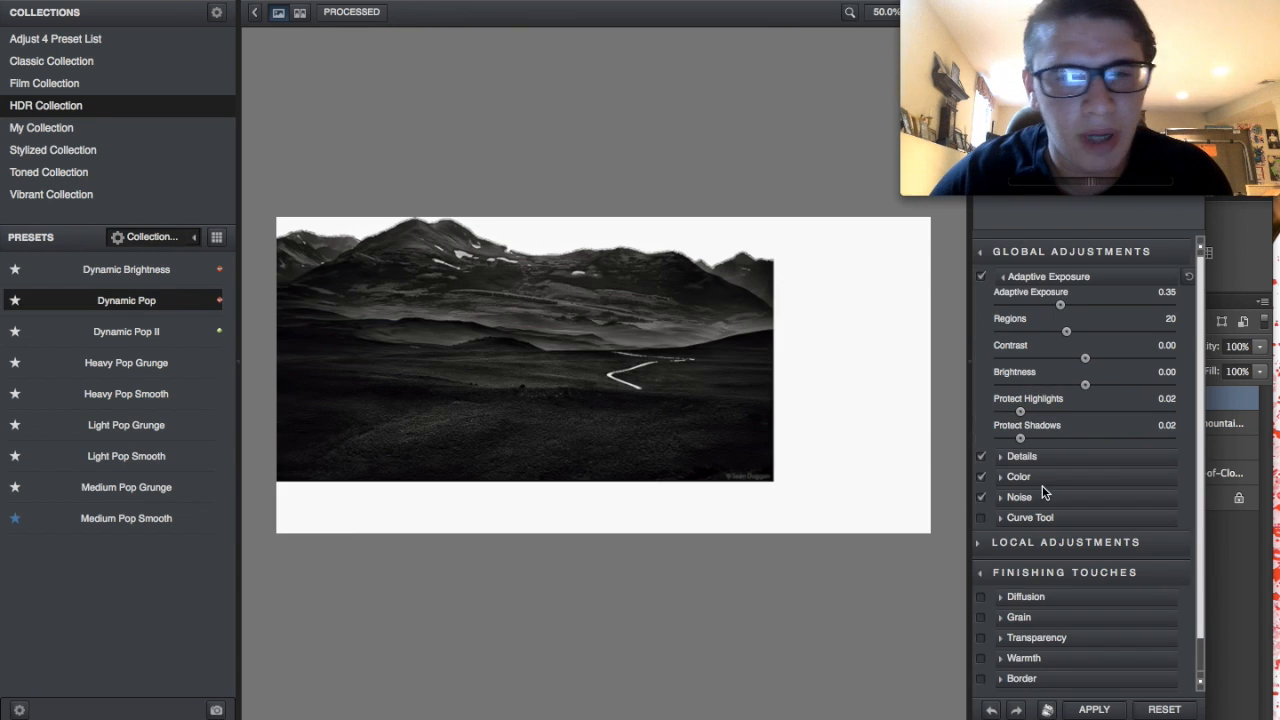
{"action": "left_click", "coordinate": [1037, 637]}
{"action": "left_click_drag", "start_coordinate": [1102, 603], "coordinate": [1084, 603]}
{"action": "left_click", "coordinate": [1094, 709]}
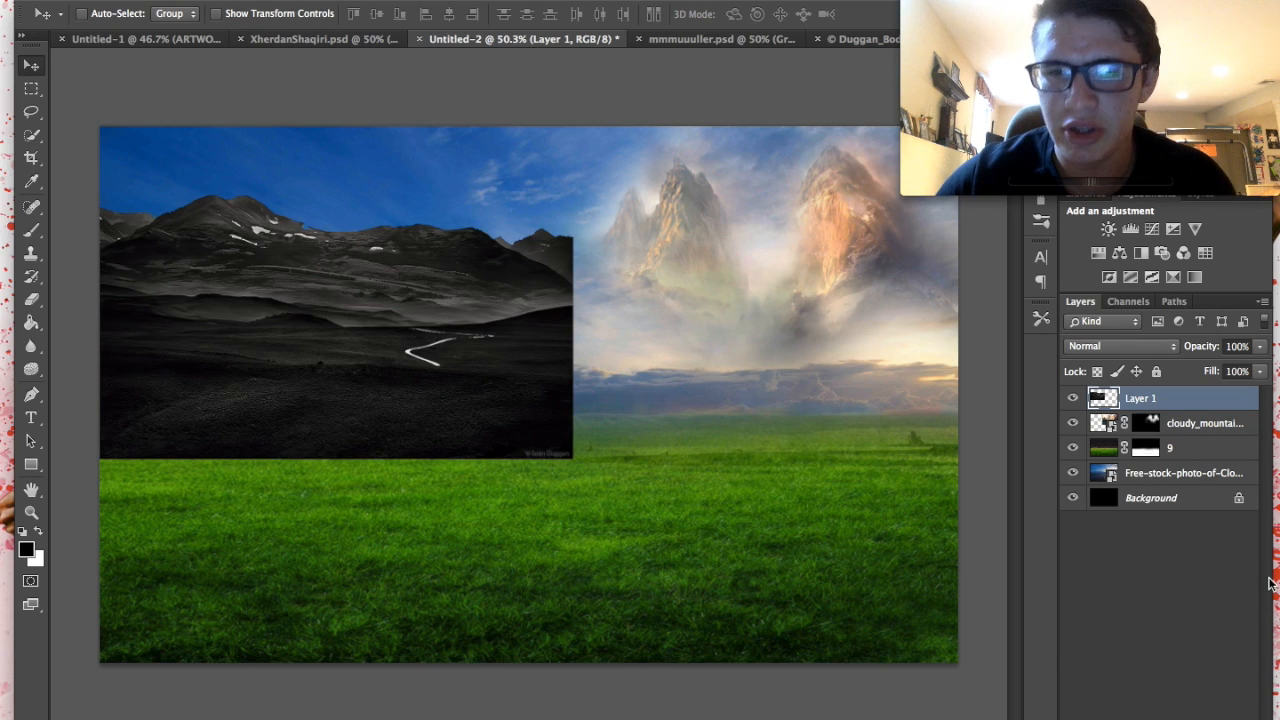
- Add a layer mask to Layer 1, fill it with black, and ready the Brush tool with white
{"action": "left_click", "coordinate": [1136, 718]}
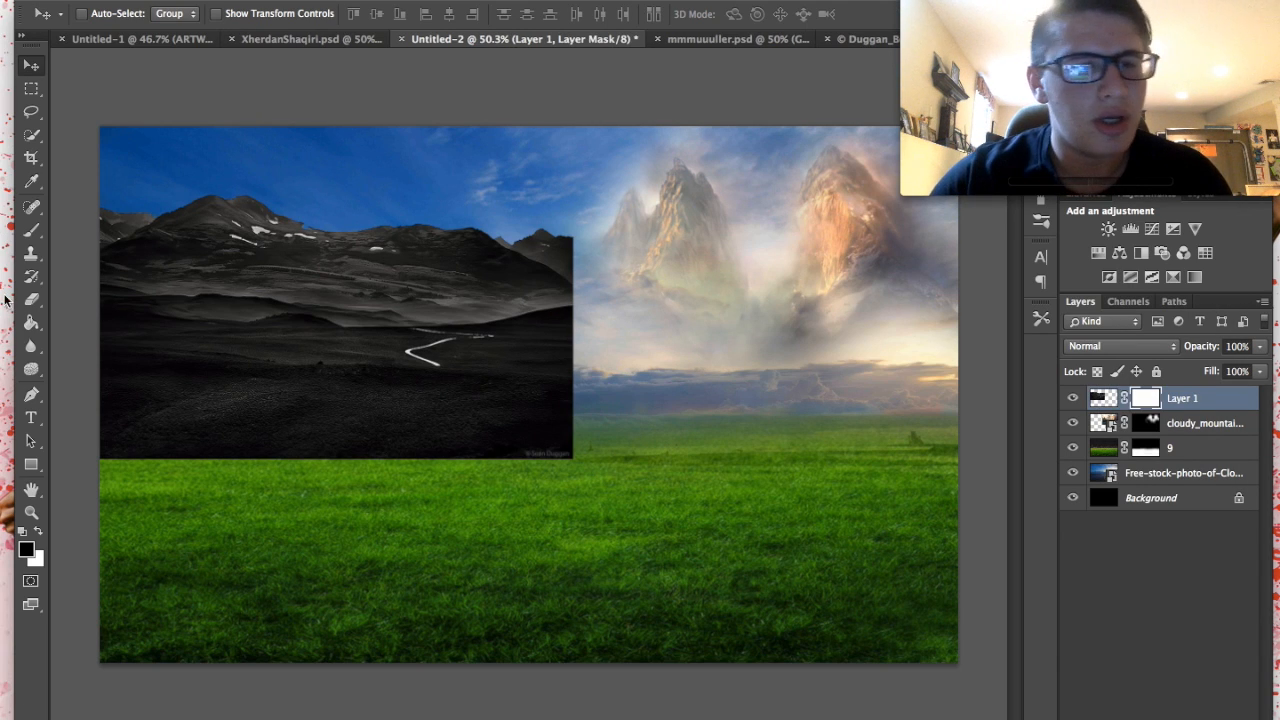
{"action": "left_click", "coordinate": [31, 323]}
{"action": "left_click", "coordinate": [226, 331]}
{"action": "left_click", "coordinate": [31, 230]}
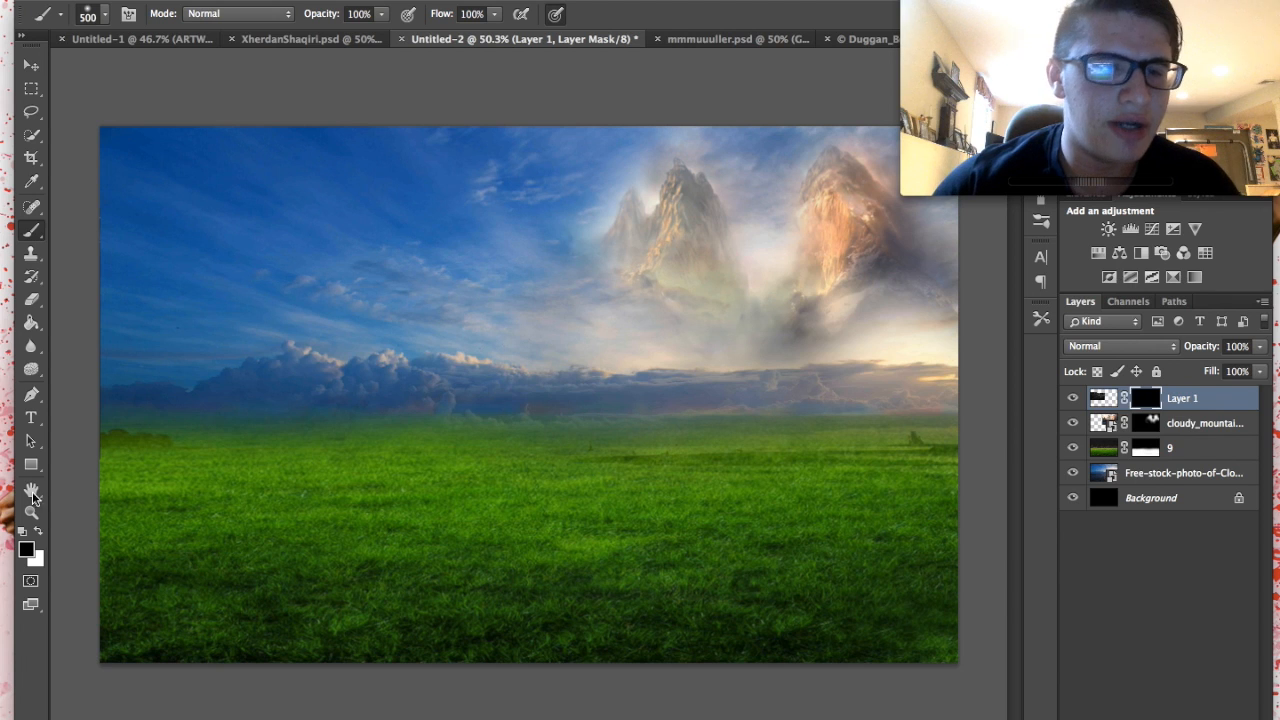
{"action": "left_click", "coordinate": [38, 532]}
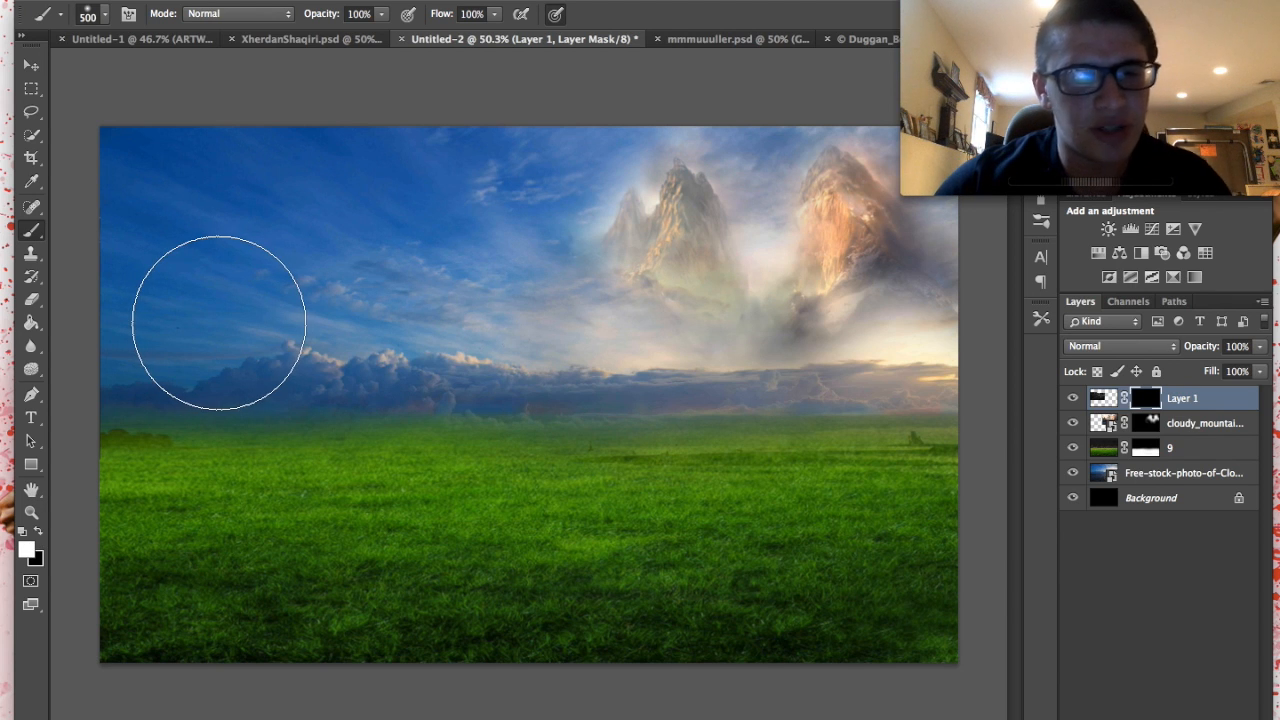
- Paint the dark mountain back in along the left horizon on the mask with a soft white 300 px brush
{"action": "mouse_move", "coordinate": [219, 322]}
{"action": "left_mouse_down"}
{"action": "mouse_move", "coordinate": [158, 363]}
{"action": "mouse_move", "coordinate": [553, 364]}
{"action": "mouse_move", "coordinate": [502, 364]}
{"action": "mouse_move", "coordinate": [543, 354]}
{"action": "mouse_move", "coordinate": [506, 375]}
{"action": "left_mouse_up"}
{"action": "key", "text": "bracketleft"}
{"action": "key", "text": "bracketleft"}
{"action": "key", "text": "super+z"}
{"action": "left_click", "coordinate": [459, 374]}
{"action": "key", "text": "super+z"}
{"action": "mouse_move", "coordinate": [417, 371]}
{"action": "left_mouse_down"}
{"action": "mouse_move", "coordinate": [255, 373]}
{"action": "mouse_move", "coordinate": [345, 346]}
{"action": "mouse_move", "coordinate": [473, 349]}
{"action": "mouse_move", "coordinate": [182, 391]}
{"action": "mouse_move", "coordinate": [104, 373]}
{"action": "mouse_move", "coordinate": [141, 310]}
{"action": "mouse_move", "coordinate": [283, 317]}
{"action": "left_mouse_up"}
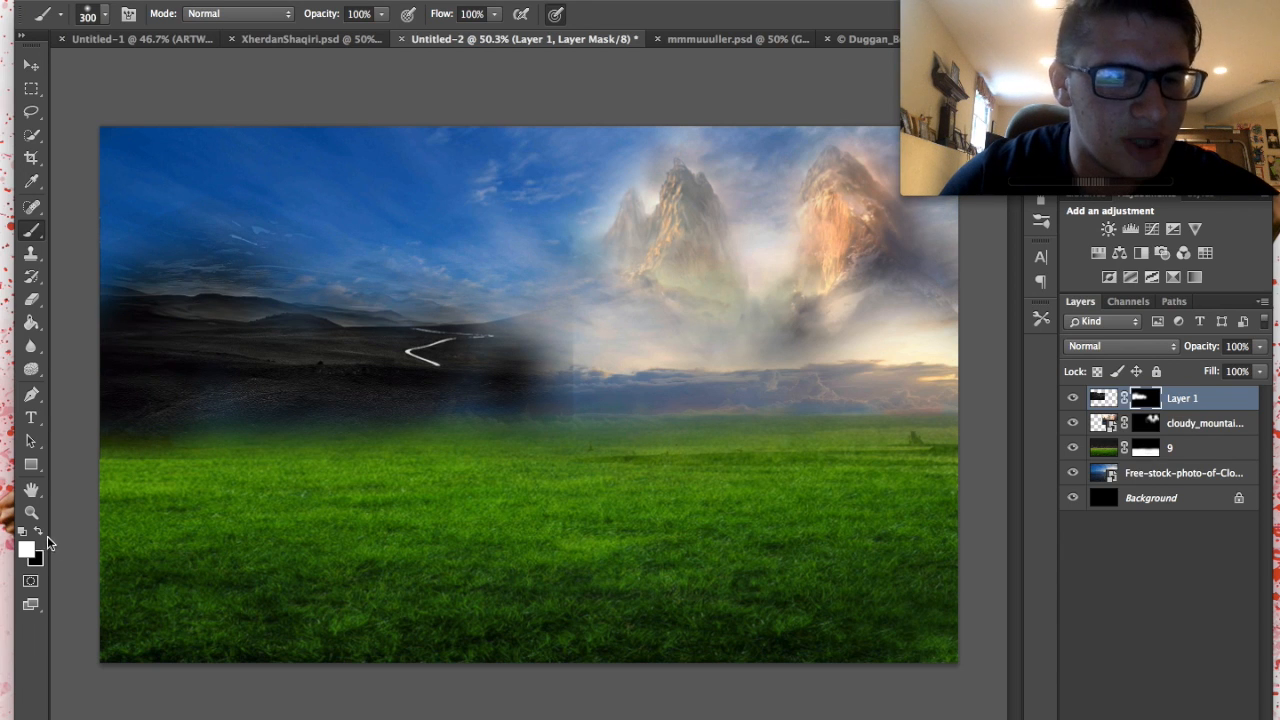
- Refine the mountain's mask with the 300 px brush, hiding its right end in black and restoring its lower slopes in white
{"action": "mouse_move", "coordinate": [781, 327]}
{"action": "left_mouse_down"}
{"action": "mouse_move", "coordinate": [586, 397]}
{"action": "mouse_move", "coordinate": [638, 298]}
{"action": "mouse_move", "coordinate": [654, 332]}
{"action": "mouse_move", "coordinate": [450, 325]}
{"action": "mouse_move", "coordinate": [569, 260]}
{"action": "left_mouse_up"}
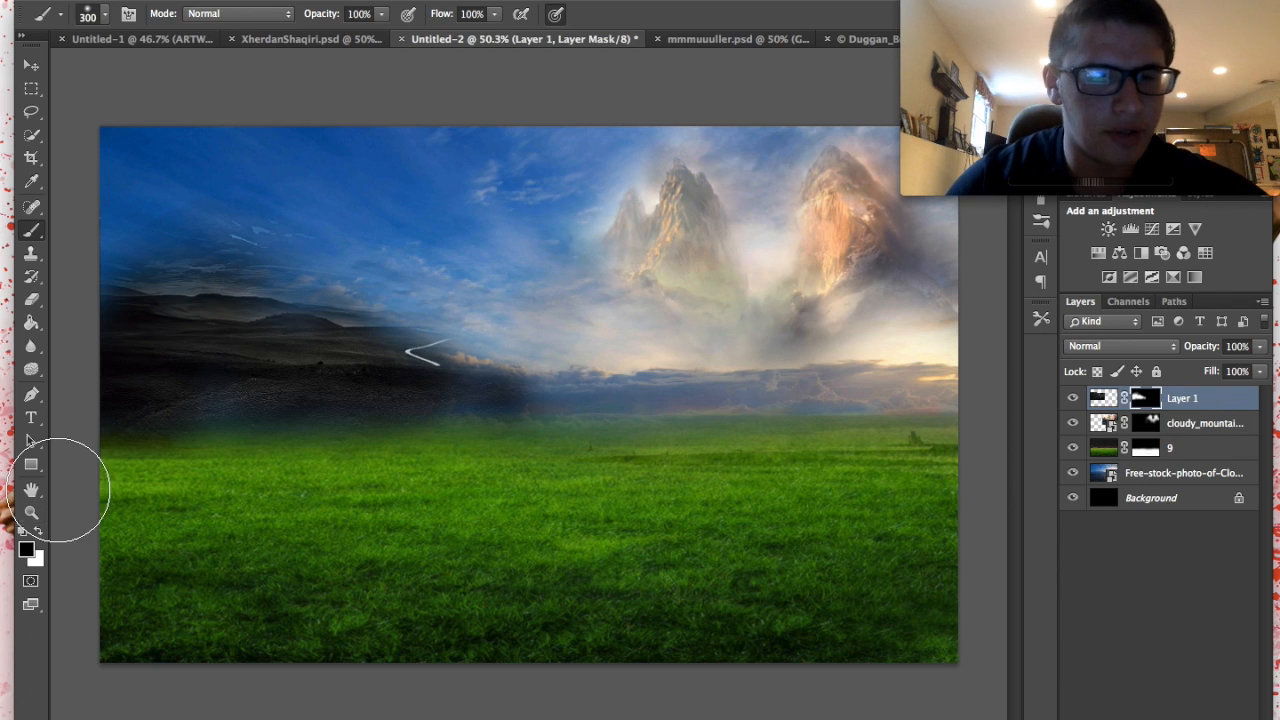
{"action": "left_click_drag", "start_coordinate": [191, 308], "coordinate": [91, 308]}
{"action": "key", "text": "super+z"}
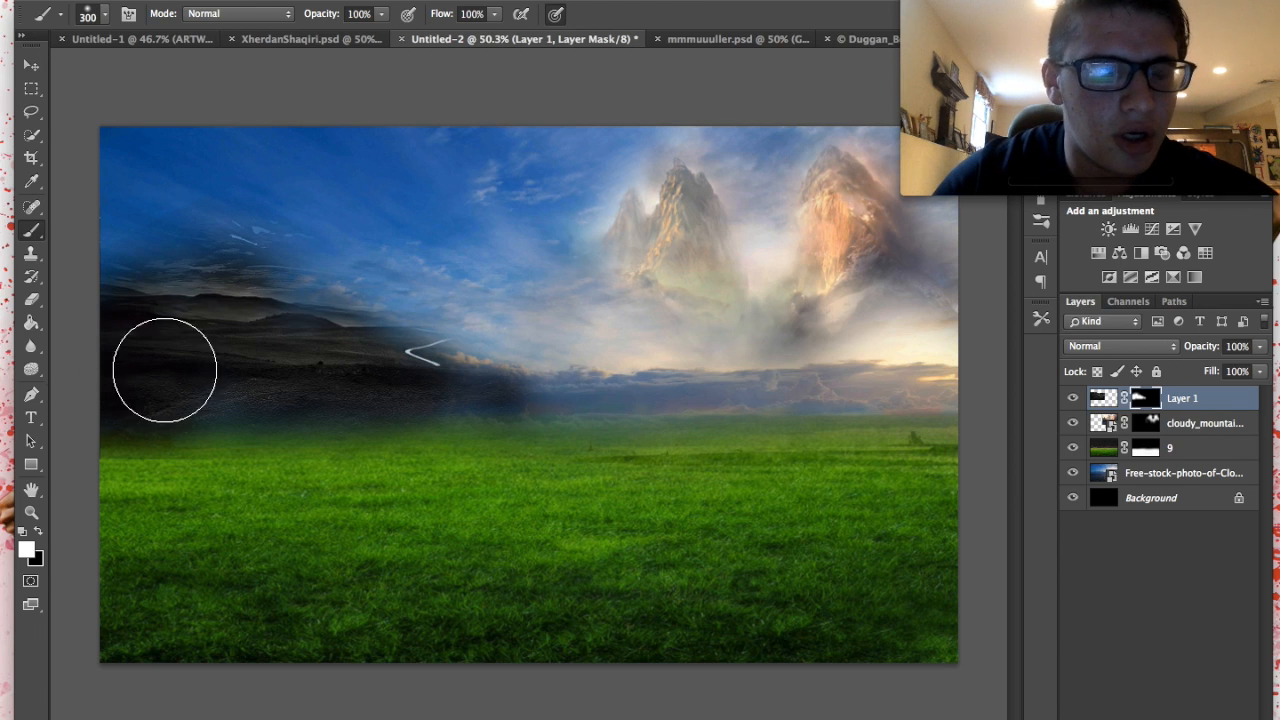
{"action": "left_click_drag", "start_coordinate": [223, 383], "coordinate": [396, 383]}
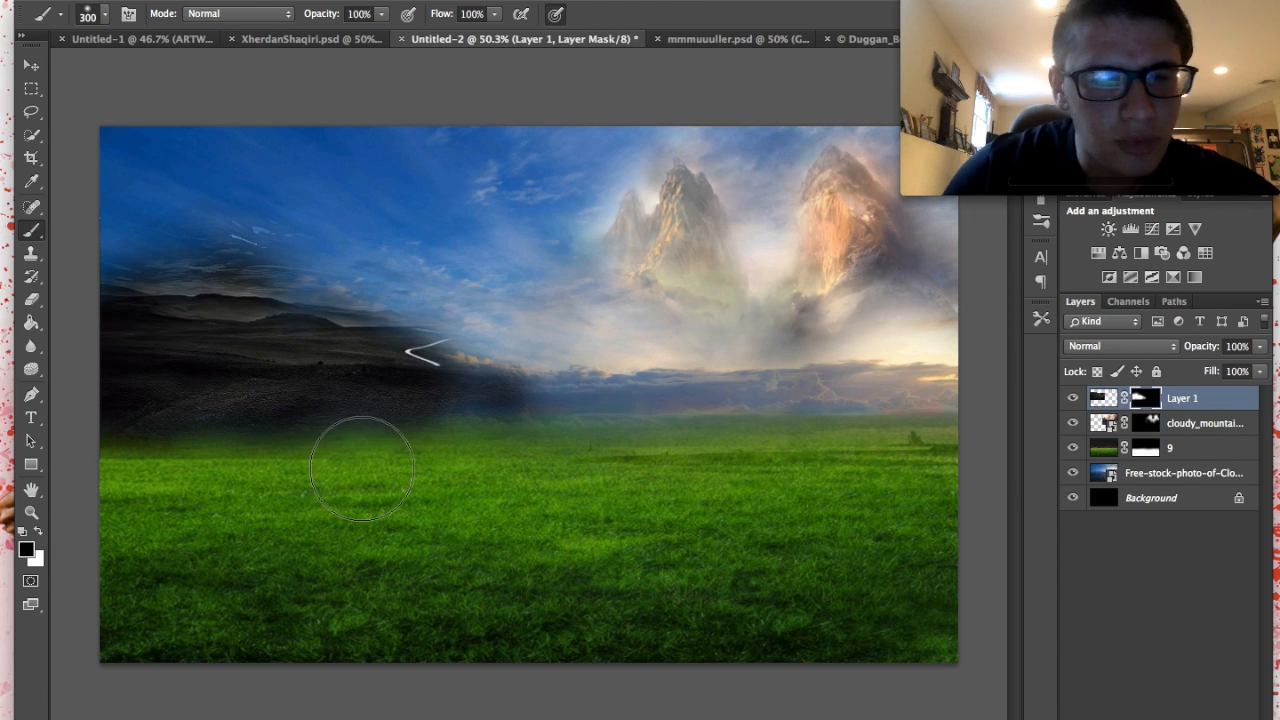
{"action": "left_click_drag", "start_coordinate": [362, 468], "coordinate": [129, 437]}
{"action": "key", "text": "super+z"}
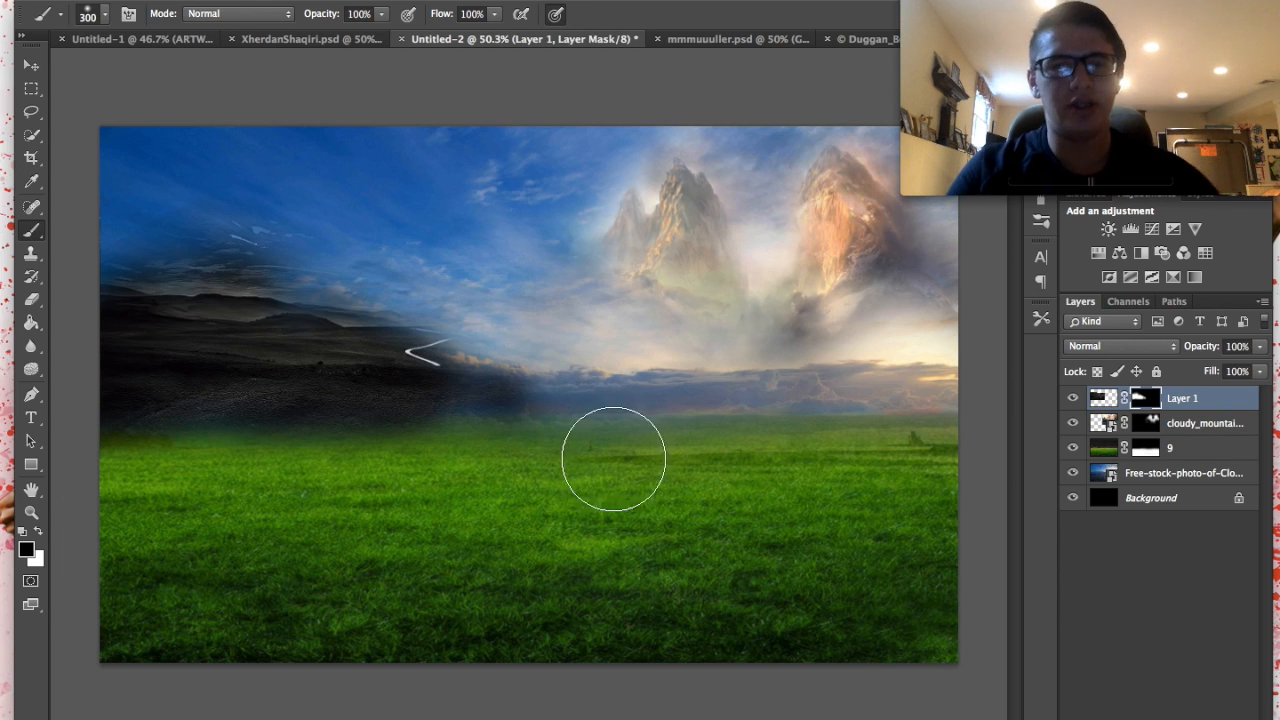
{"action": "scroll", "coordinate": [767, 414], "scroll_direction": "up", "scroll_amount": 3}
{"action": "scroll", "coordinate": [767, 414], "scroll_direction": "down", "scroll_amount": 2}
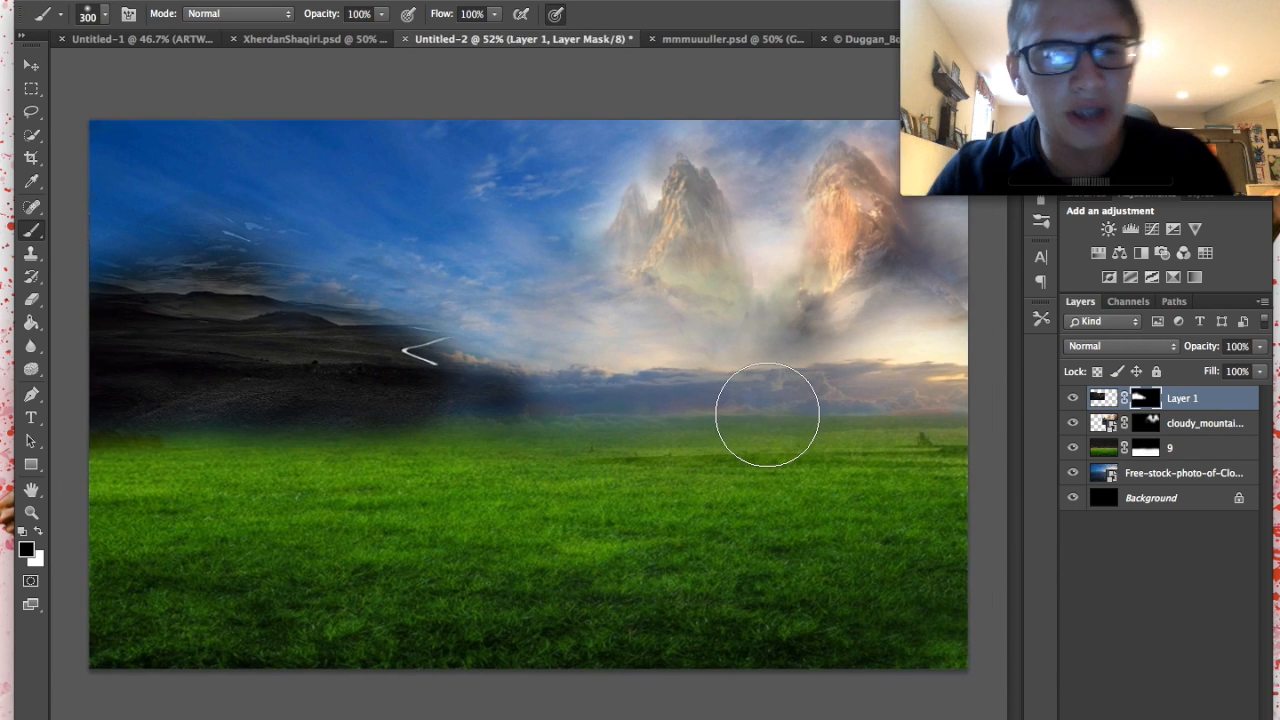
{"action": "scroll", "coordinate": [767, 414], "scroll_direction": "down", "scroll_amount": 2}
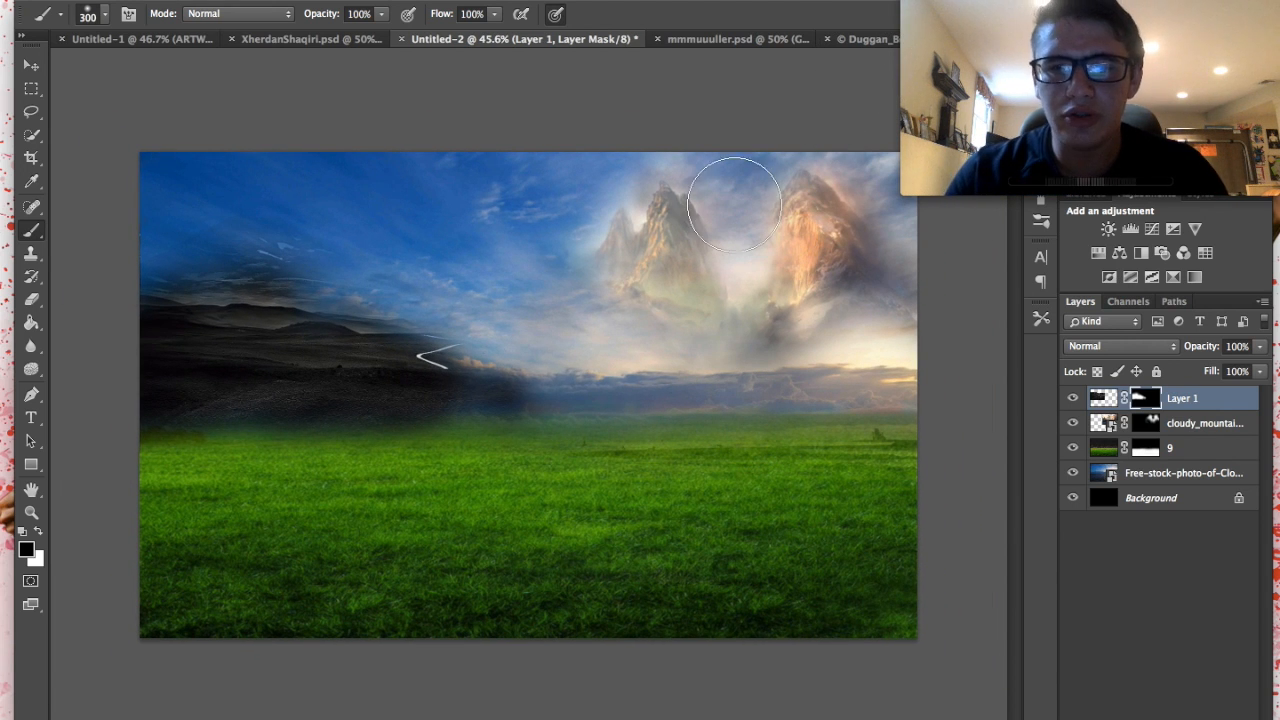
- Place the Allianz Arena image from the Red-tagged Finder files into the composition and move it toward the right side
{"action": "mouse_move", "coordinate": [214, 712]}
{"action": "left_click", "coordinate": [70, 712]}
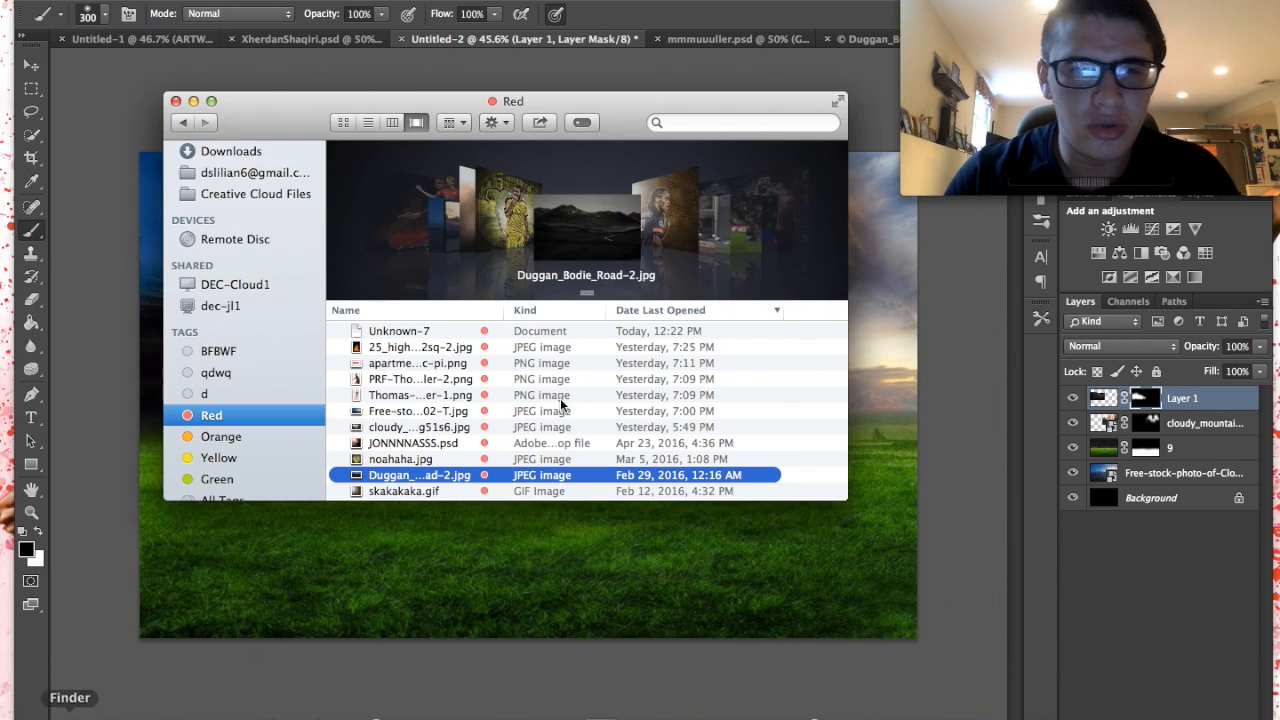
{"action": "left_click", "coordinate": [457, 261]}
{"action": "scroll", "coordinate": [527, 258], "scroll_direction": "left", "scroll_amount": 5}
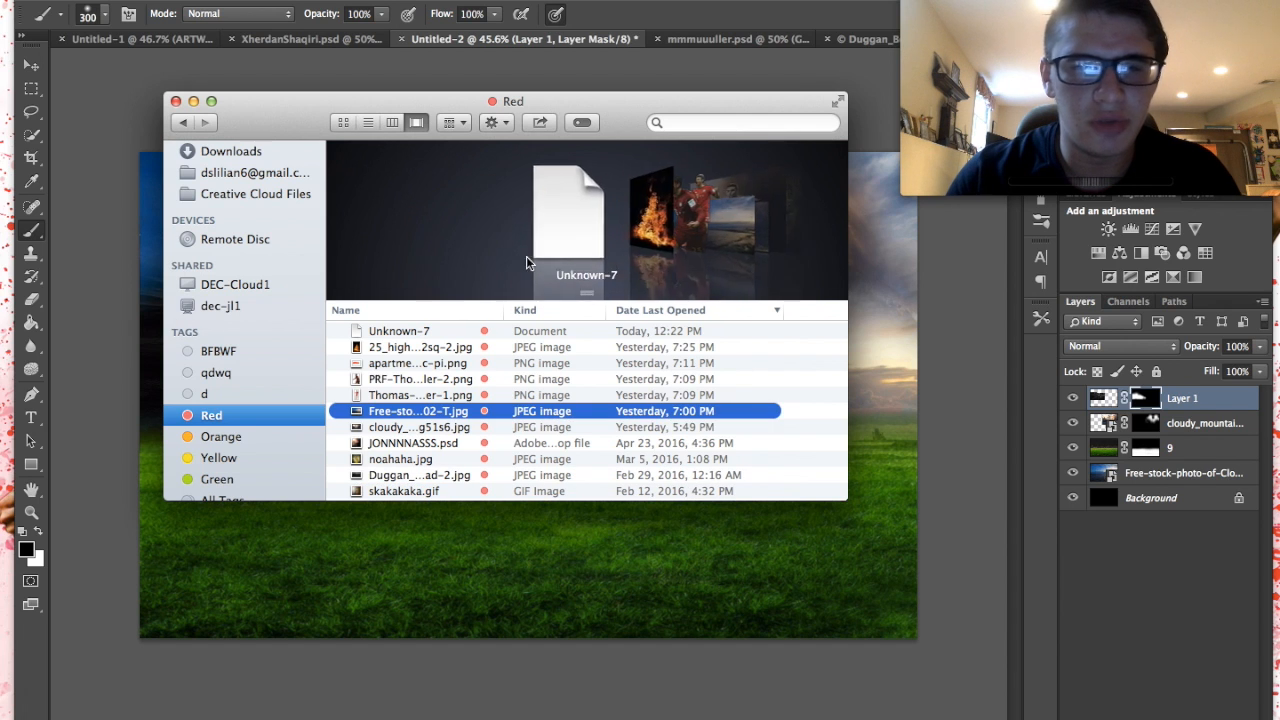
{"action": "scroll", "coordinate": [527, 258], "scroll_direction": "right", "scroll_amount": 2}
{"action": "left_click_drag", "start_coordinate": [530, 260], "coordinate": [410, 577]}
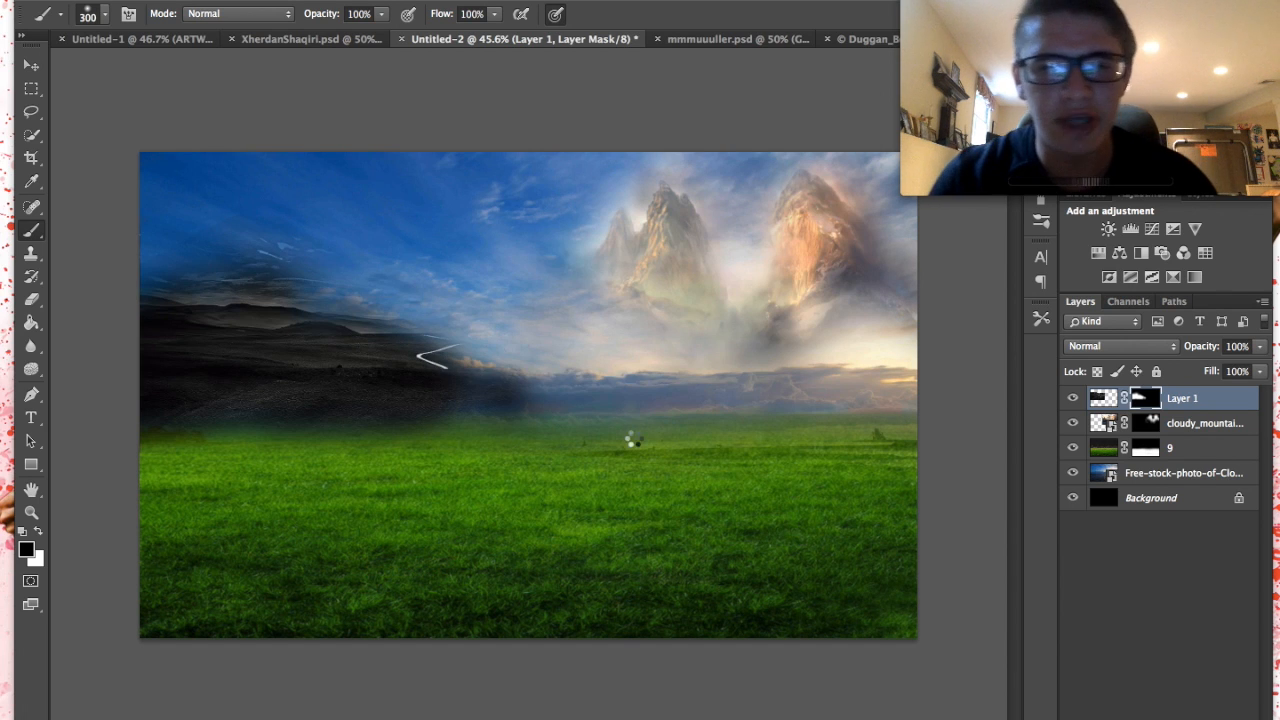
{"action": "left_click_drag", "start_coordinate": [567, 420], "coordinate": [845, 396]}
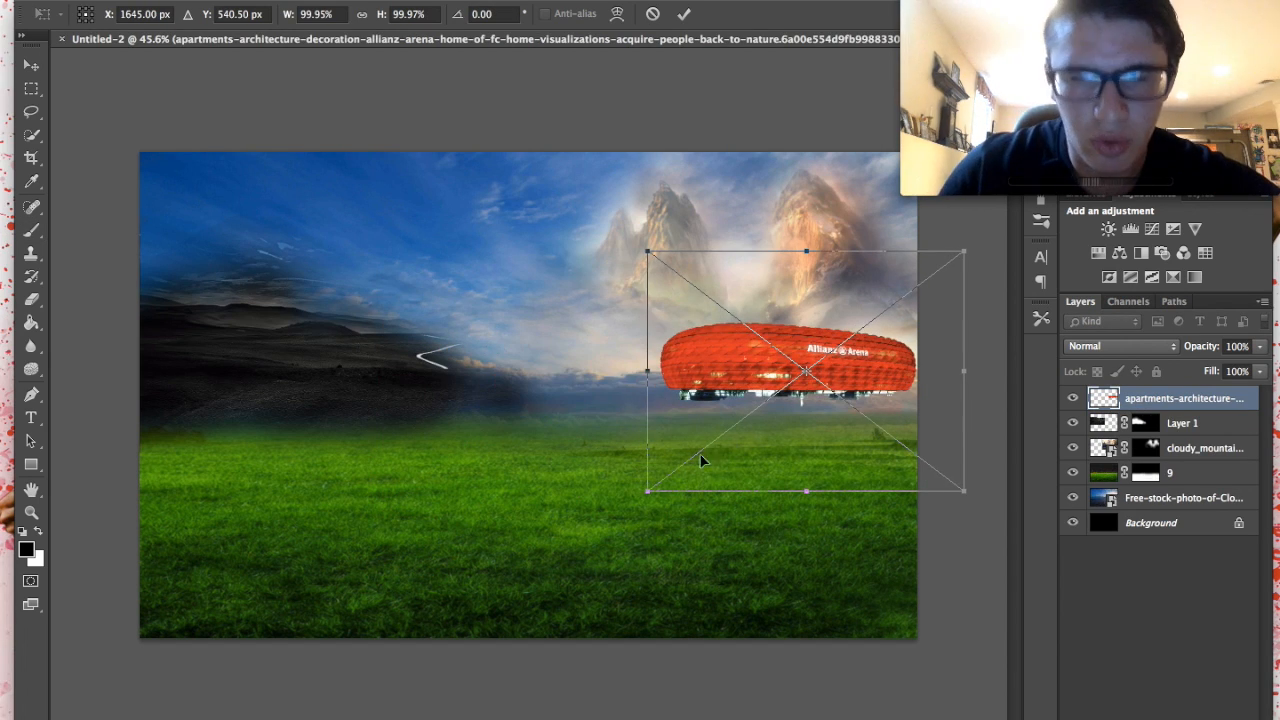
- Enlarge the arena image proportionally and position it on the grass horizon below the cloudy mountains
{"action": "left_click_drag", "start_coordinate": [648, 490], "coordinate": [526, 584]}
{"action": "left_click_drag", "start_coordinate": [662, 456], "coordinate": [694, 441]}
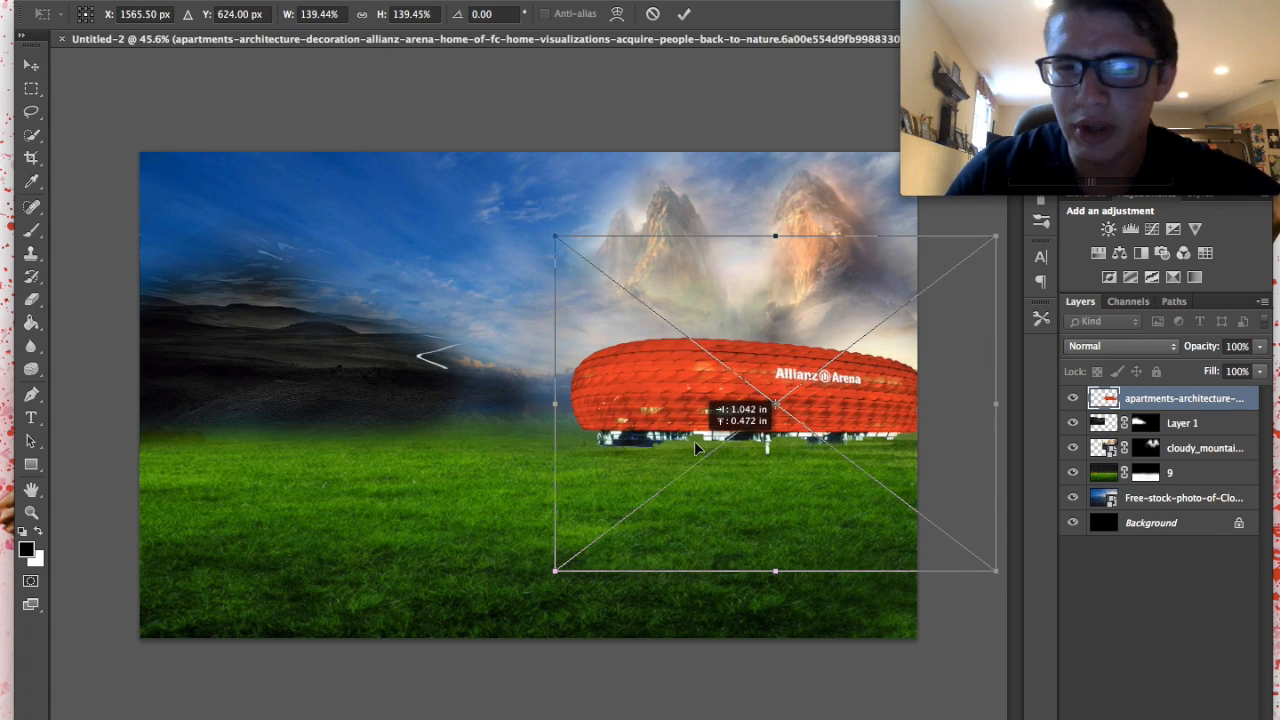
{"action": "left_click_drag", "start_coordinate": [555, 571], "coordinate": [481, 619]}
{"action": "left_click_drag", "start_coordinate": [590, 513], "coordinate": [598, 489]}
{"action": "key", "text": "b"}
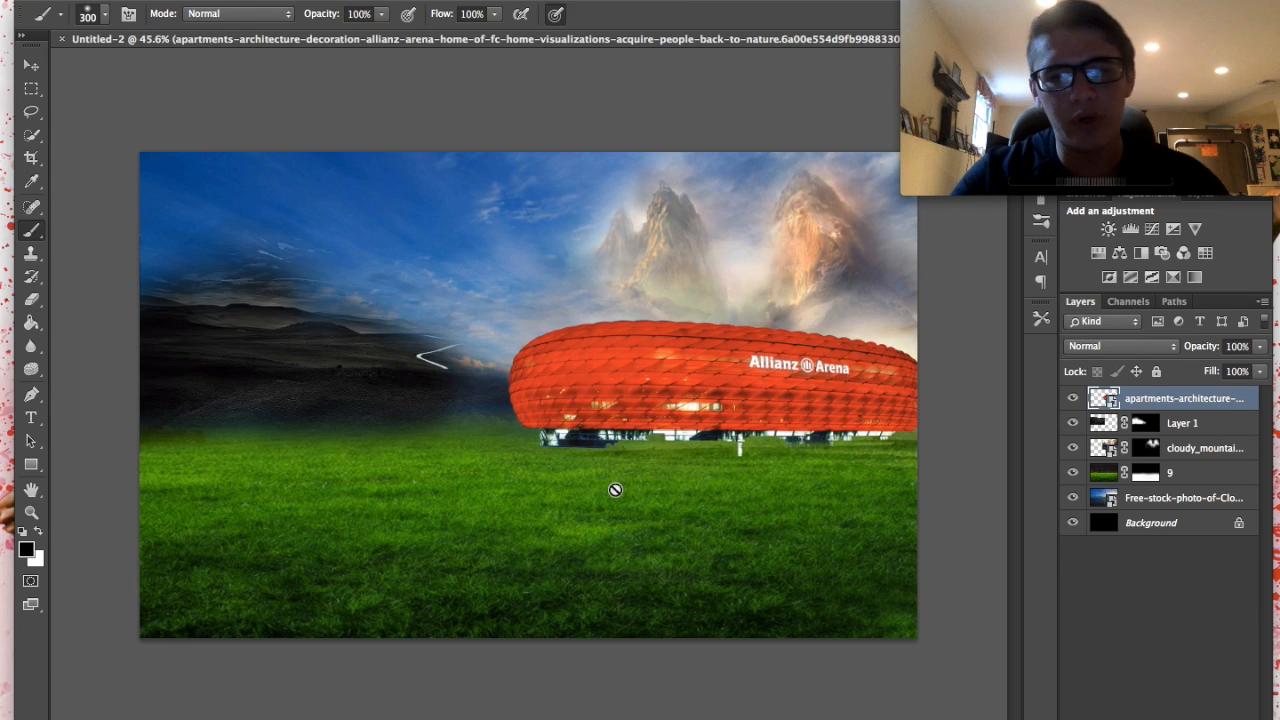
- Rasterize the arena layer and erase its pillars into the grass with a soft eraser, reducing the size from 90 to 50 px
{"action": "key", "text": "e"}
{"action": "left_click", "coordinate": [375, 298]}
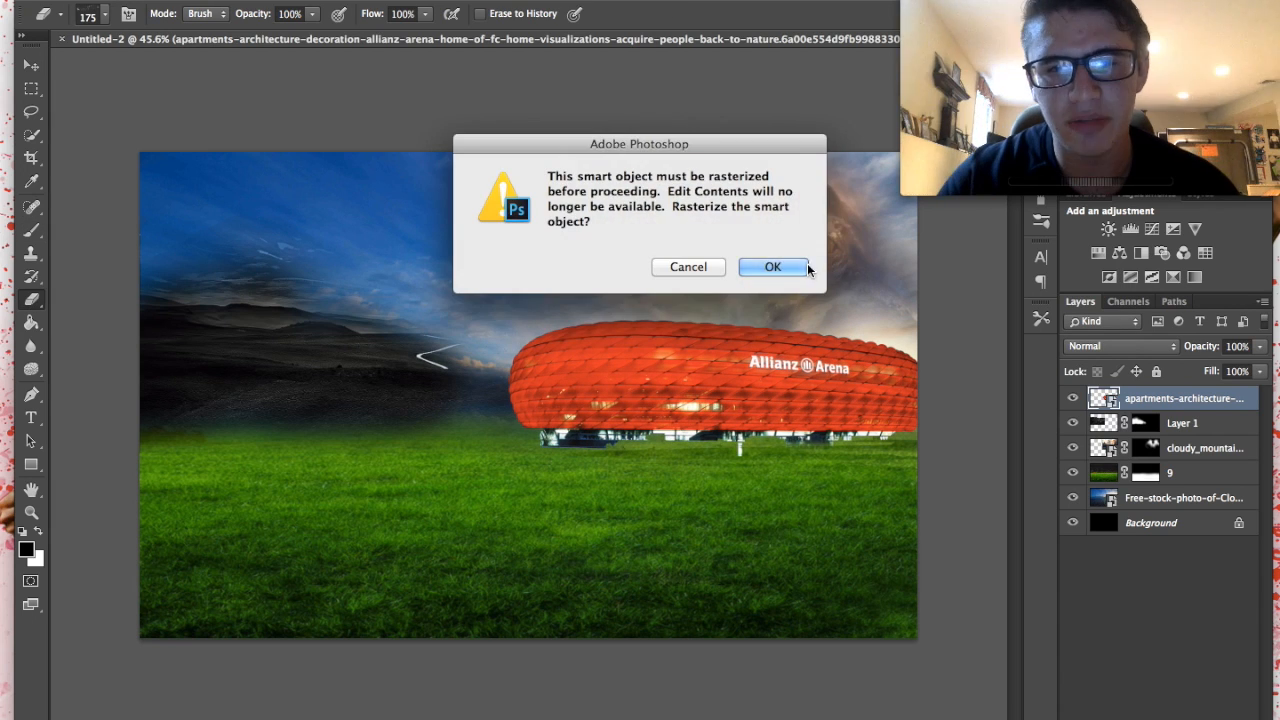
{"action": "left_click", "coordinate": [774, 267]}
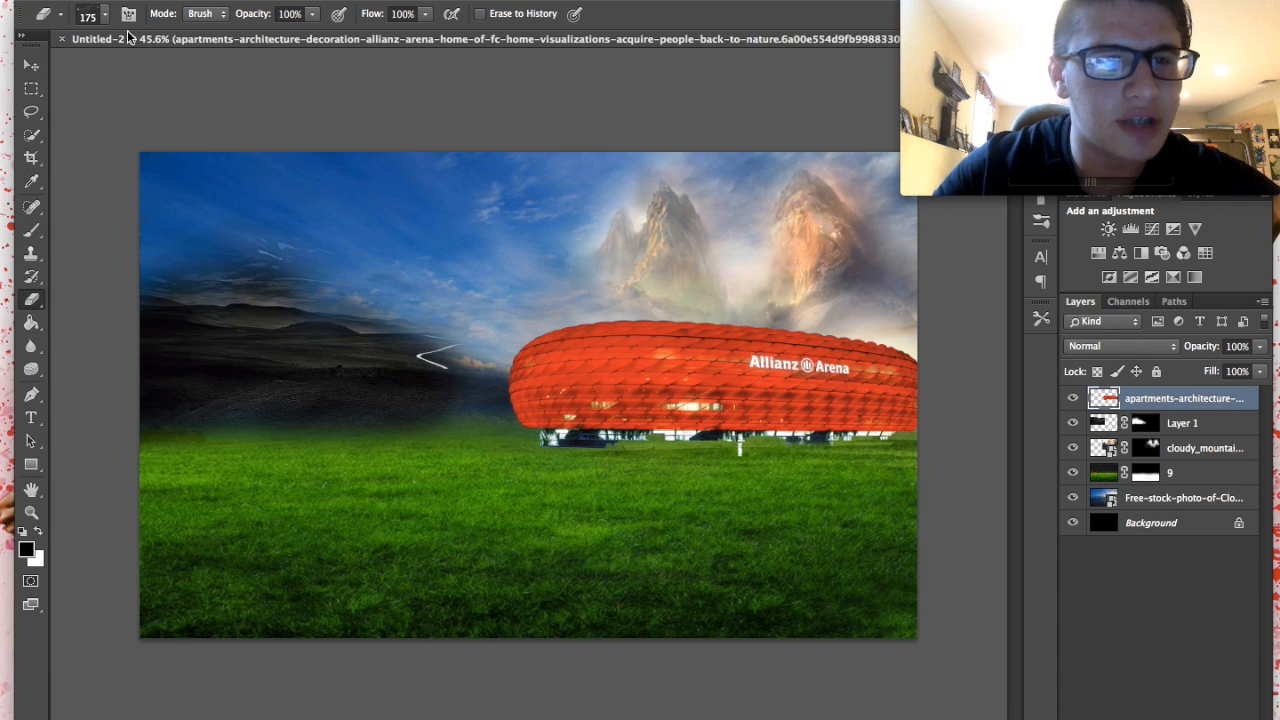
{"action": "right_click", "coordinate": [429, 250]}
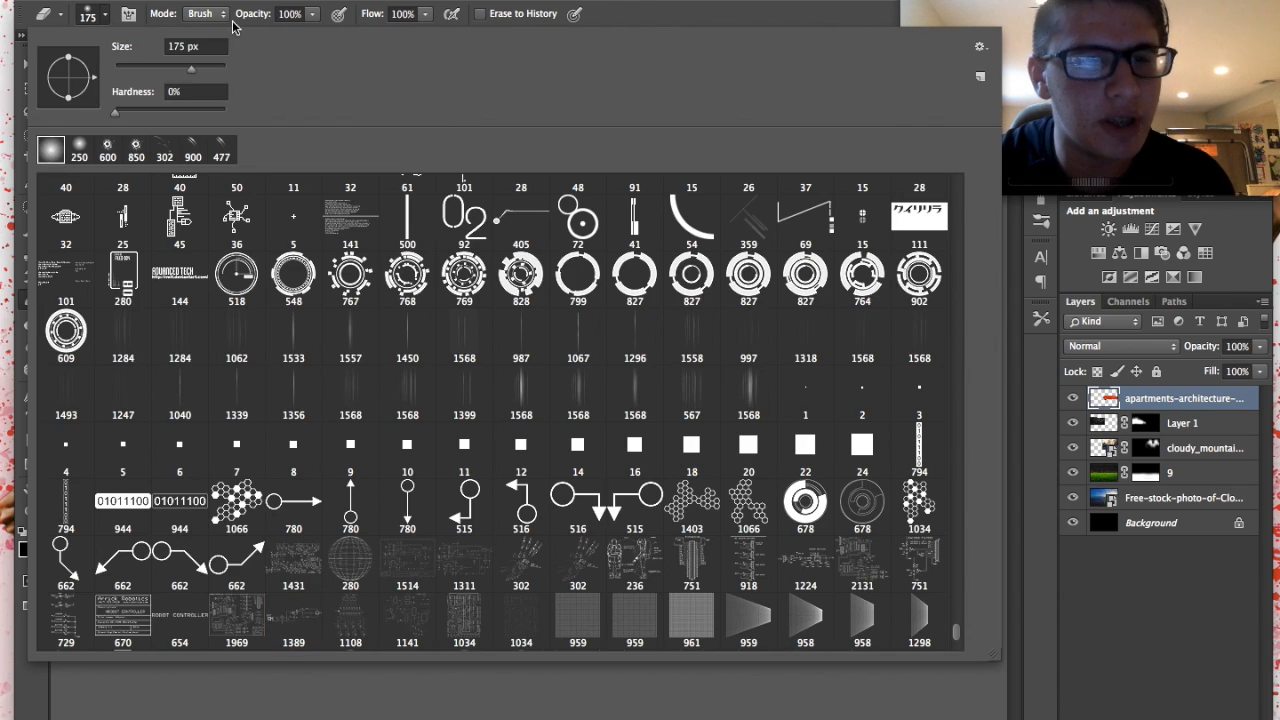
{"action": "left_click", "coordinate": [233, 24]}
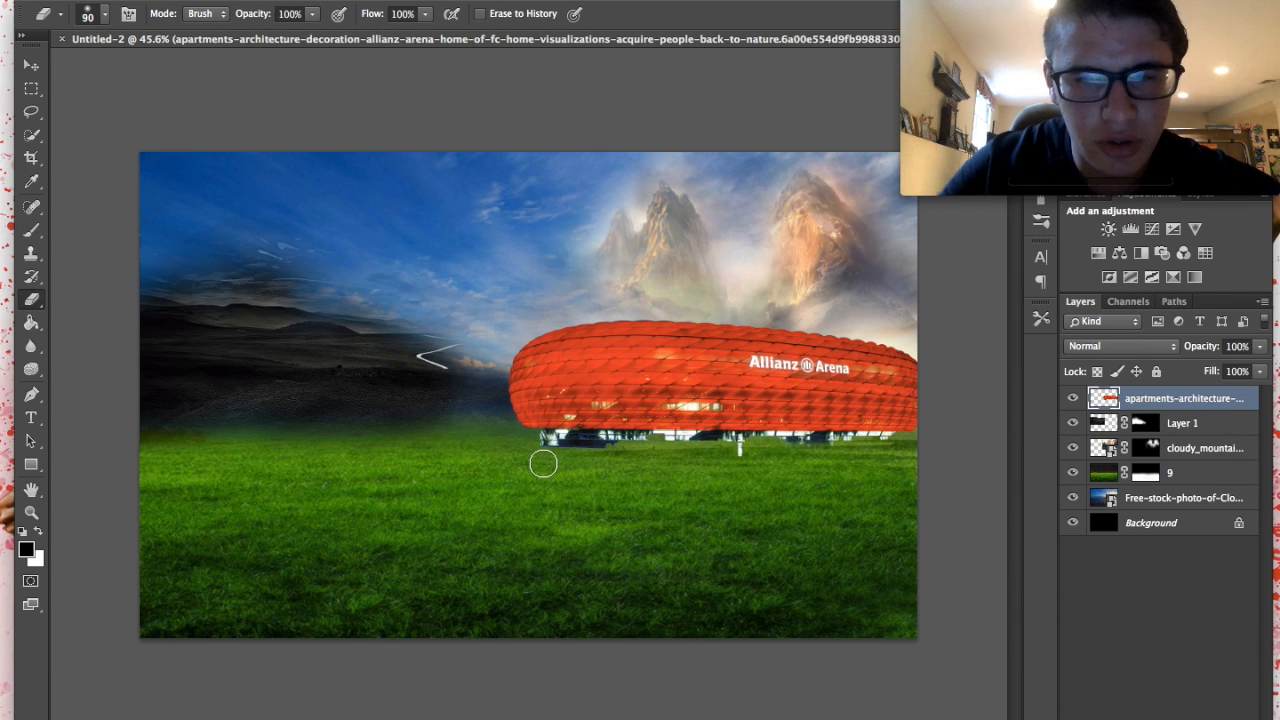
{"action": "left_click_drag", "start_coordinate": [543, 452], "coordinate": [732, 454]}
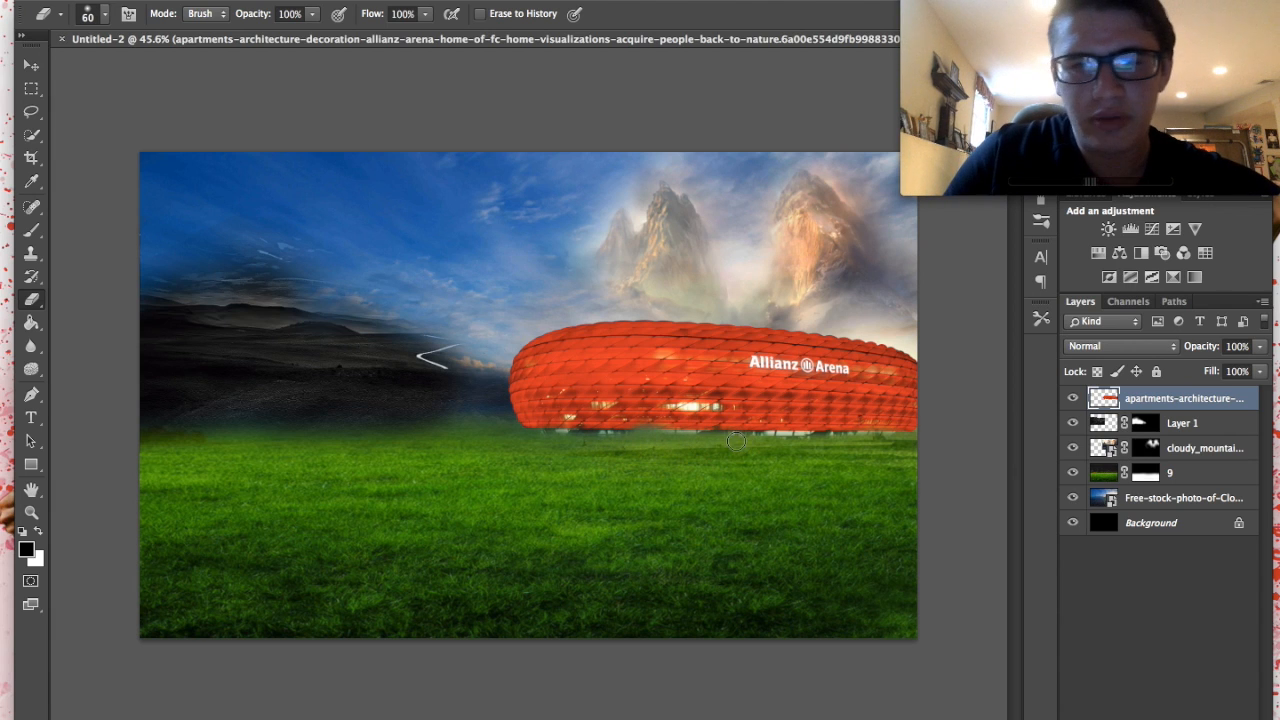
{"action": "scroll", "coordinate": [736, 441], "scroll_direction": "up", "scroll_amount": 5}
{"action": "key", "text": "["}
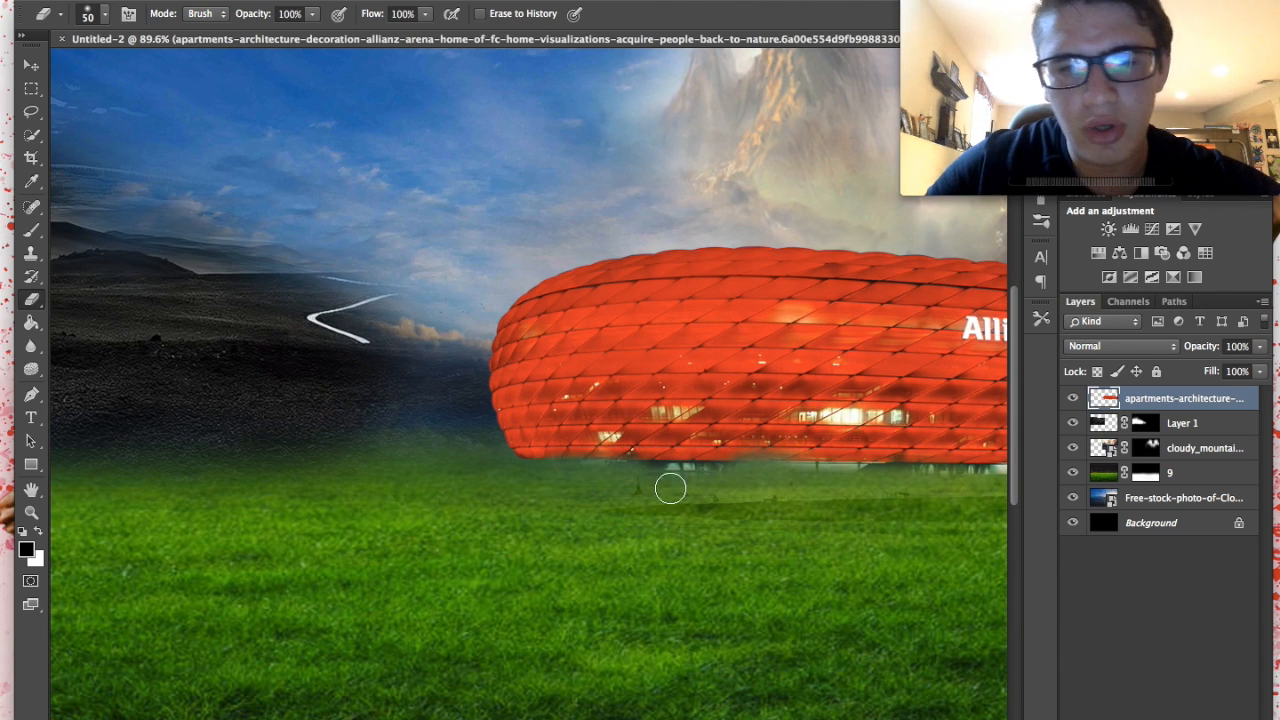
{"action": "scroll", "coordinate": [826, 491], "scroll_direction": "right", "scroll_amount": 5}
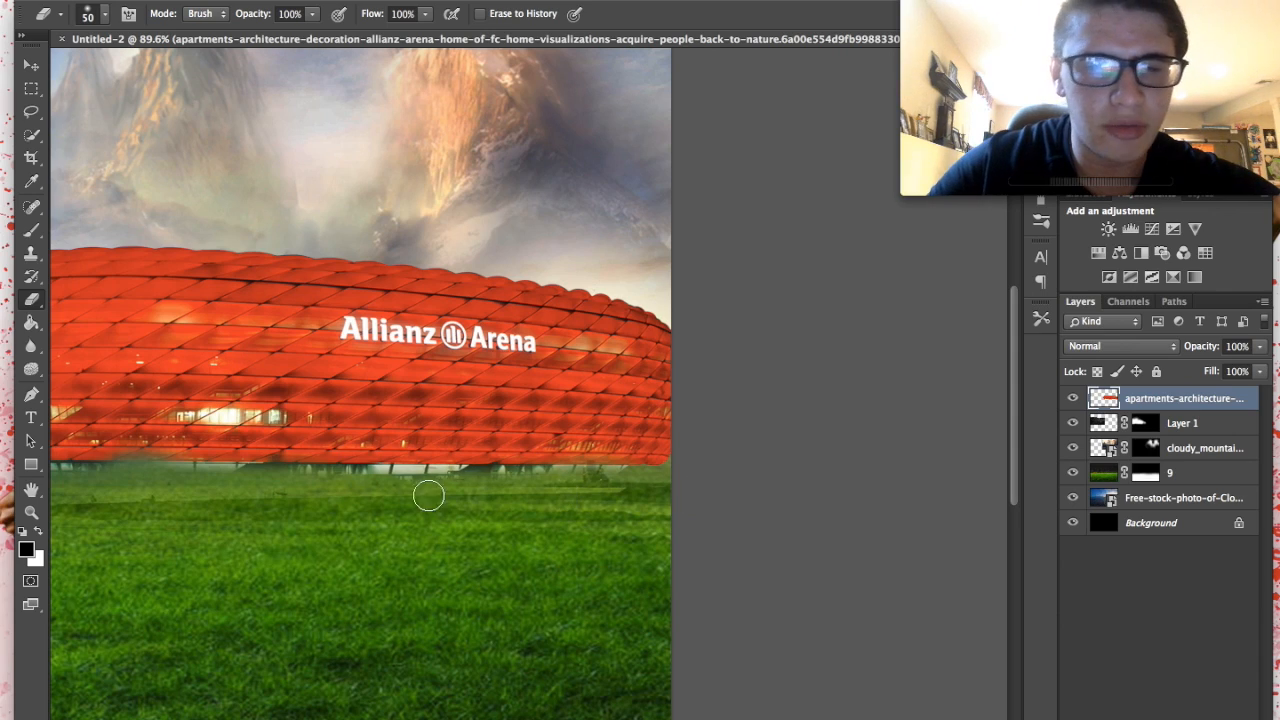
- Reduce the saturation of the grass layer (9) to -38 with Hue/Saturation
{"action": "scroll", "coordinate": [543, 494], "scroll_direction": "down", "scroll_amount": 5}
{"action": "scroll", "coordinate": [543, 494], "scroll_direction": "up", "scroll_amount": 3}
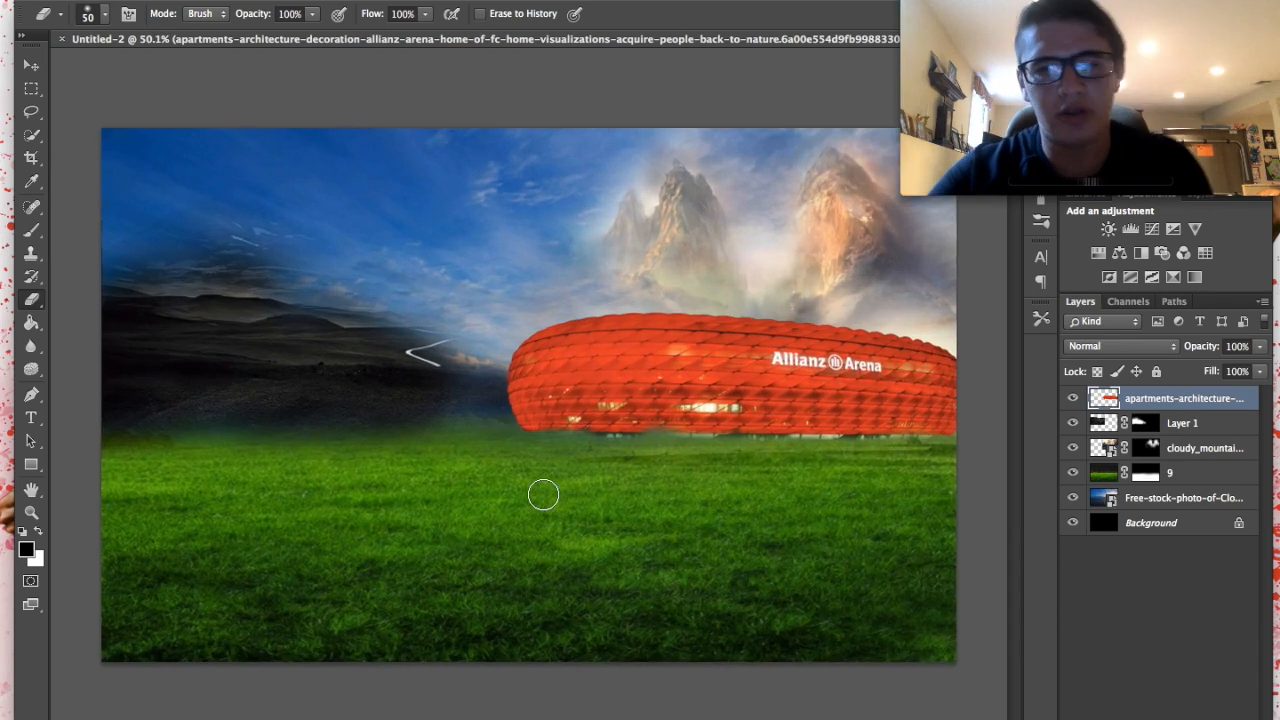
{"action": "scroll", "coordinate": [543, 494], "scroll_direction": "down", "scroll_amount": 2}
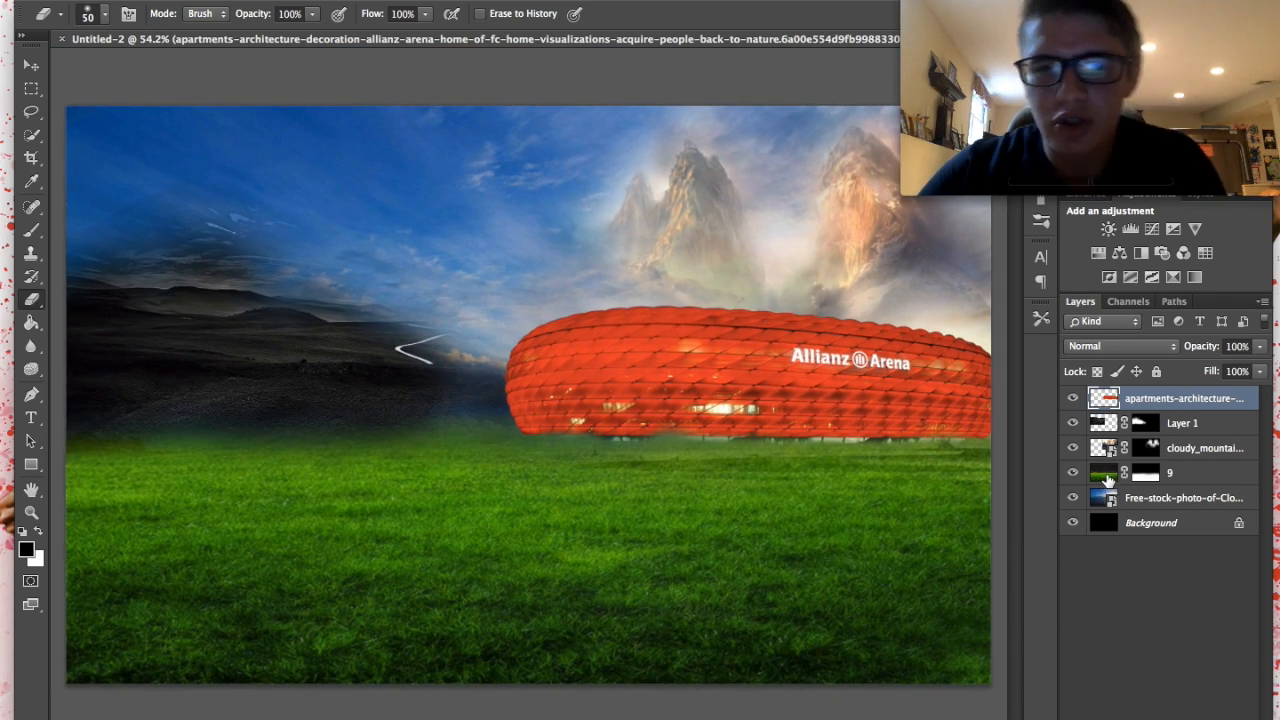
{"action": "left_click", "coordinate": [1107, 480]}
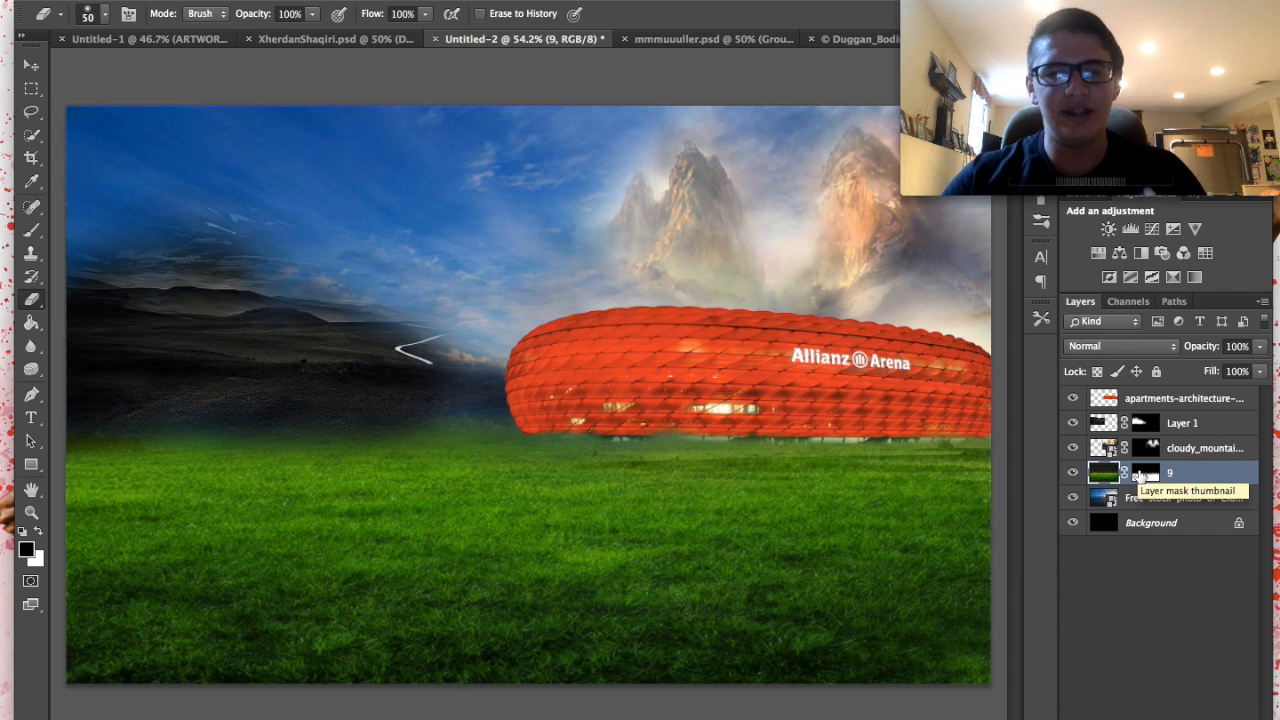
{"action": "key", "text": "super+u"}
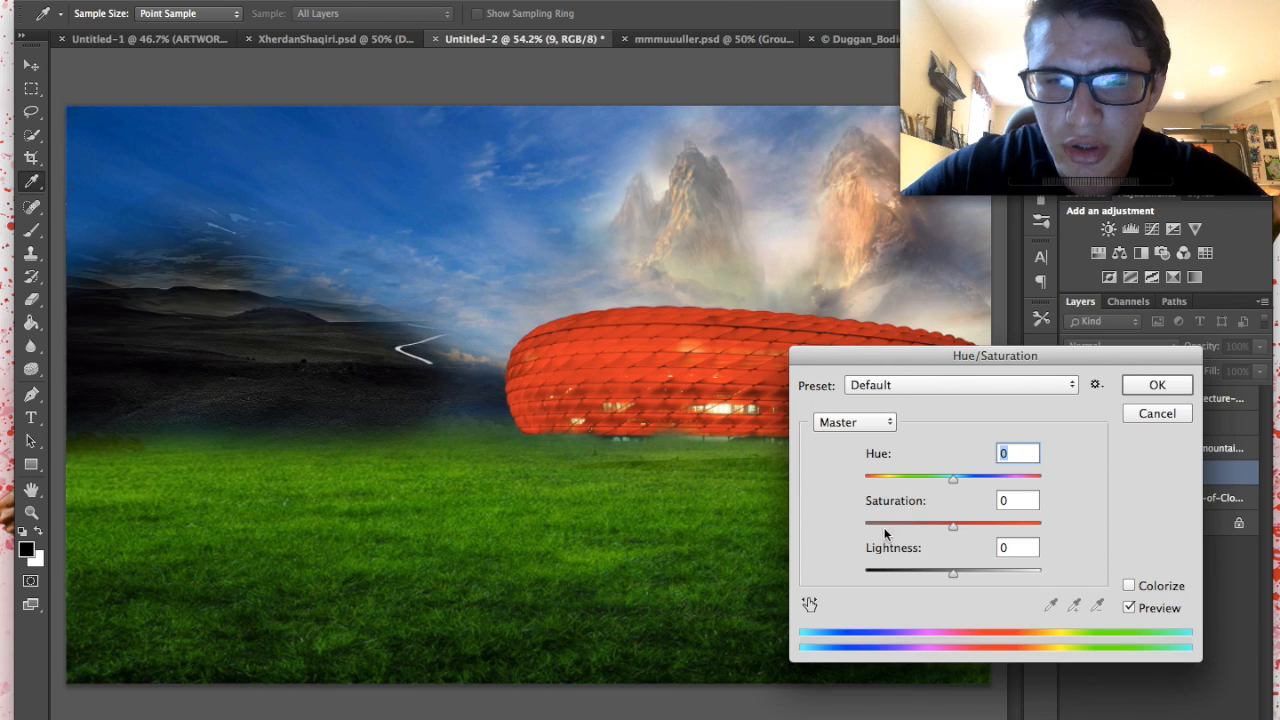
{"action": "left_click", "coordinate": [900, 526]}
{"action": "left_click_drag", "start_coordinate": [906, 524], "coordinate": [918, 522]}
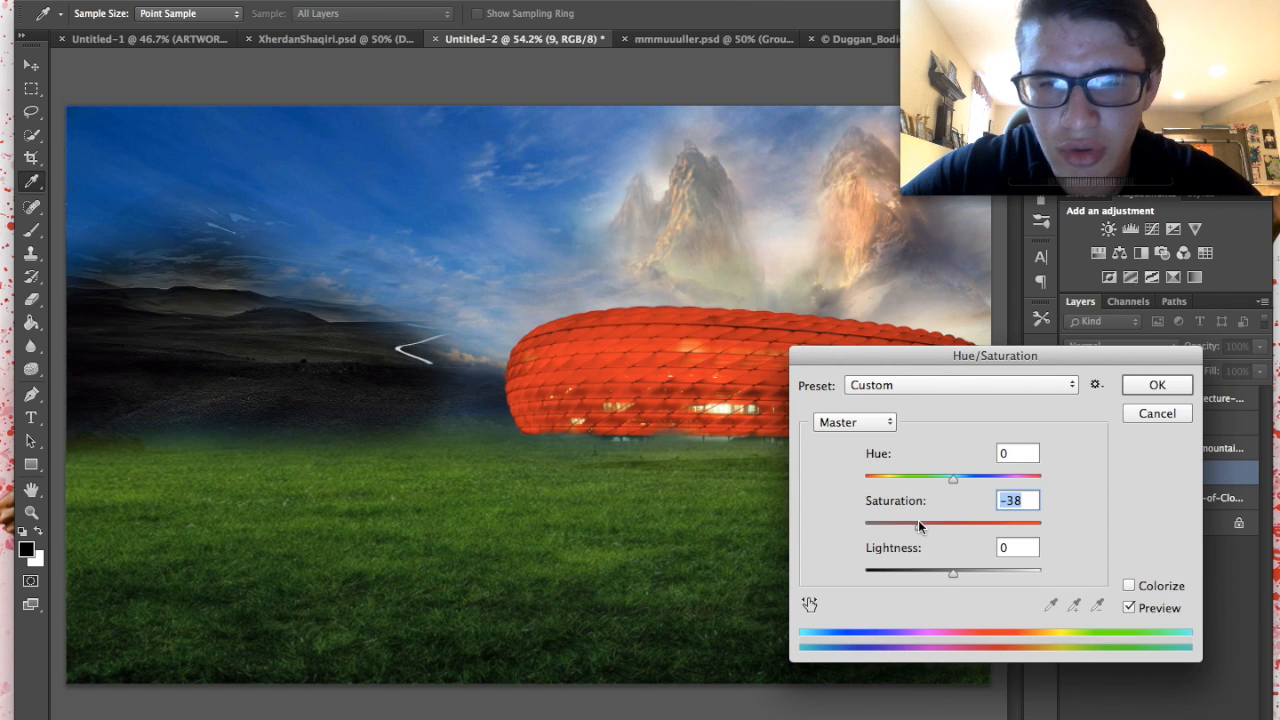
{"action": "left_click", "coordinate": [1141, 389]}
{"action": "key", "text": "e"}
- Rasterize the cloudy sky layer and reduce its saturation to -45 with Hue/Saturation
{"action": "left_click", "coordinate": [1105, 500]}
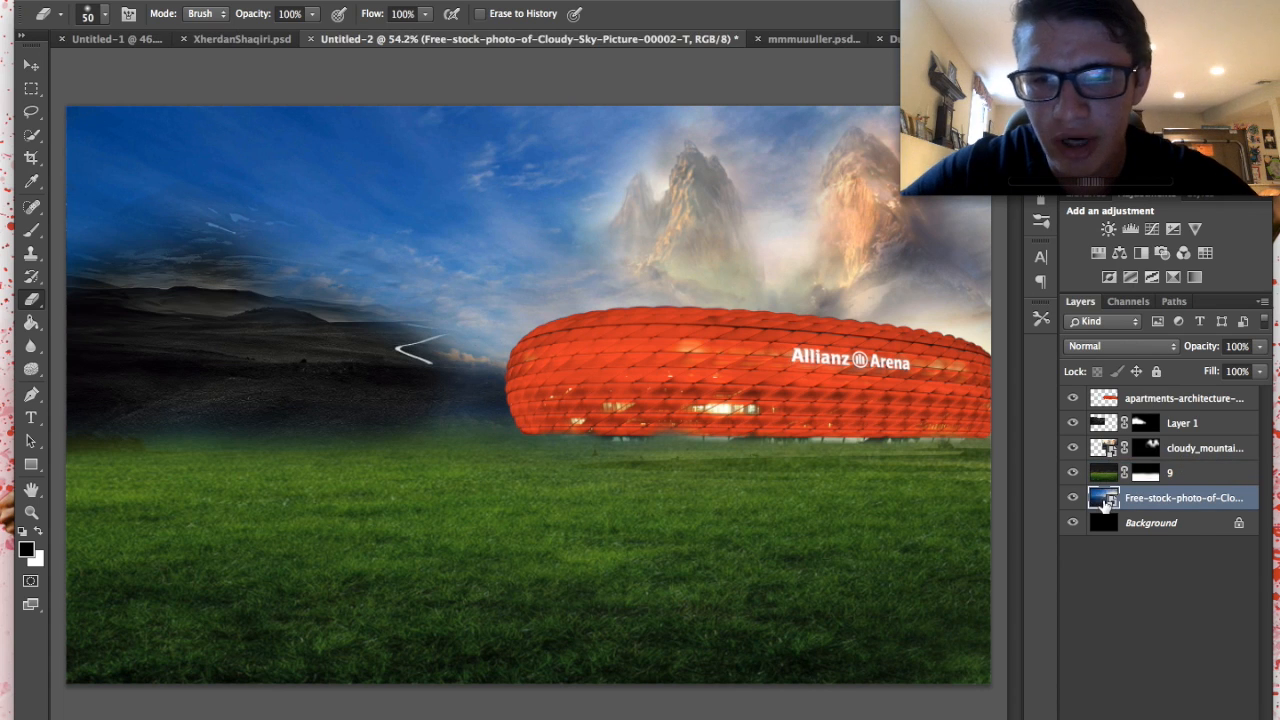
{"action": "left_click", "coordinate": [786, 369]}
{"action": "left_click", "coordinate": [773, 267]}
{"action": "key", "text": "ctrl+u"}
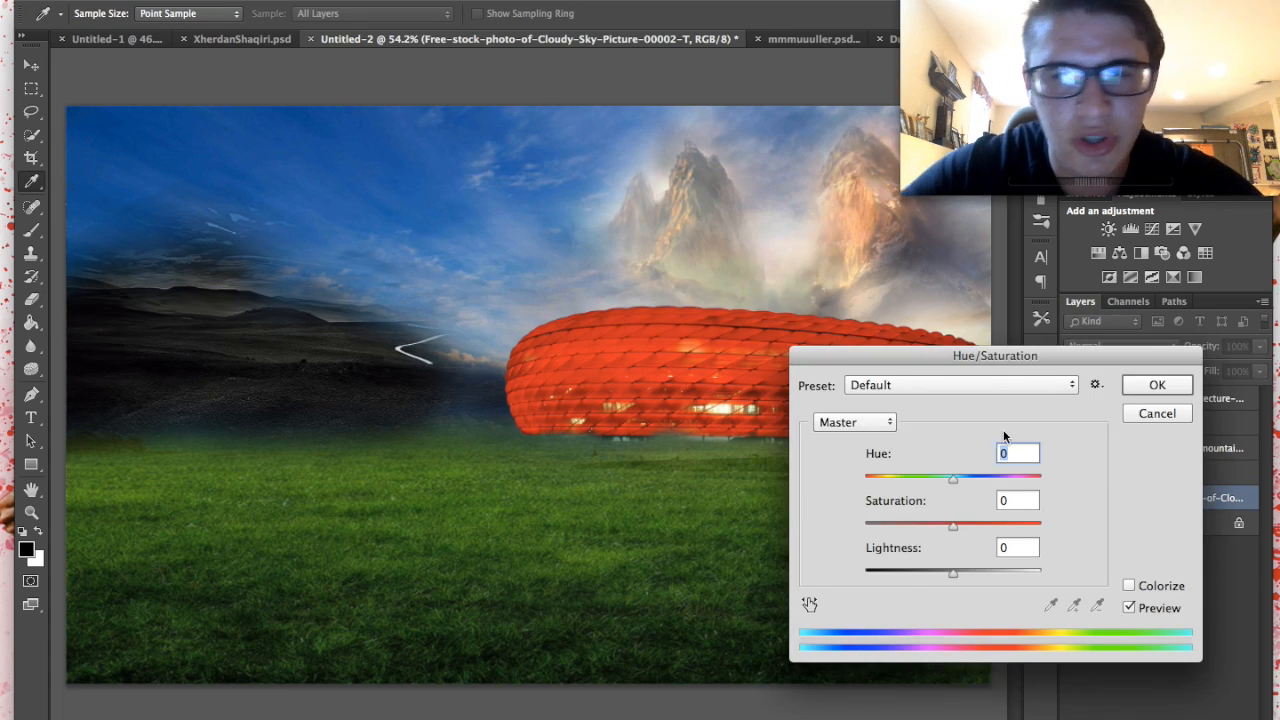
{"action": "left_click", "coordinate": [913, 523]}
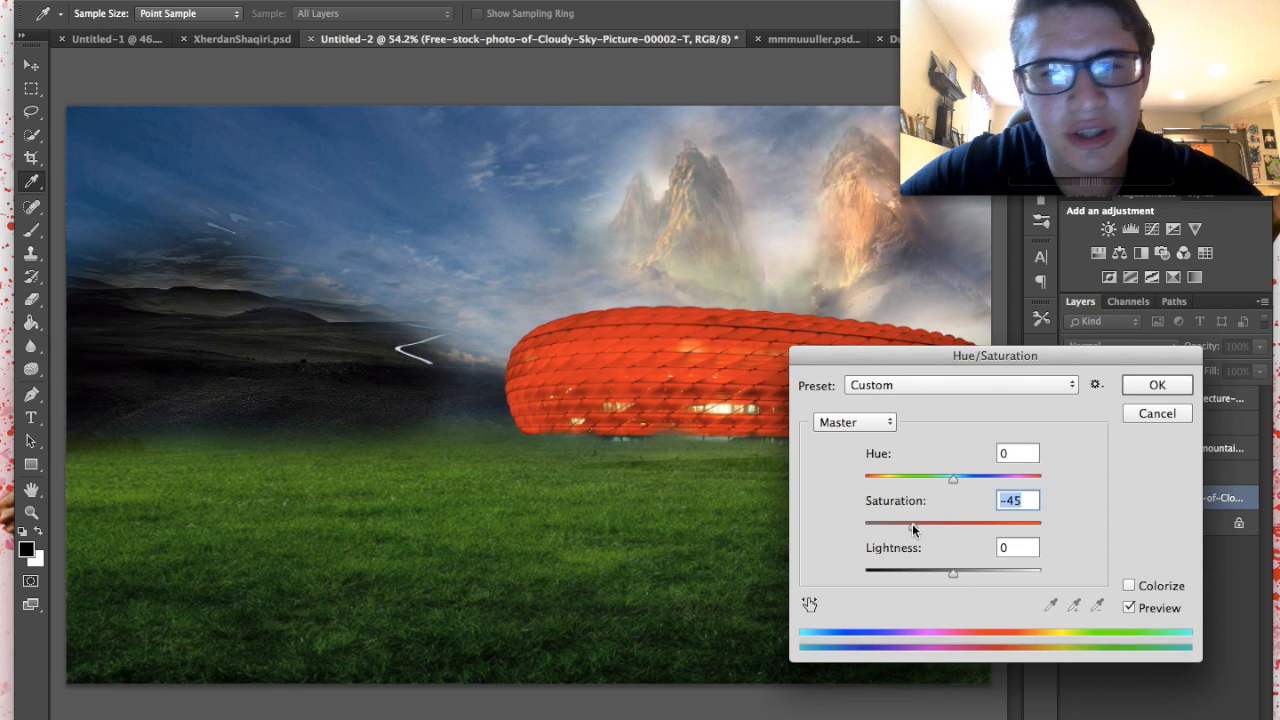
{"action": "left_click", "coordinate": [1164, 389]}
{"action": "scroll", "coordinate": [826, 437], "scroll_direction": "down", "scroll_amount": 3}
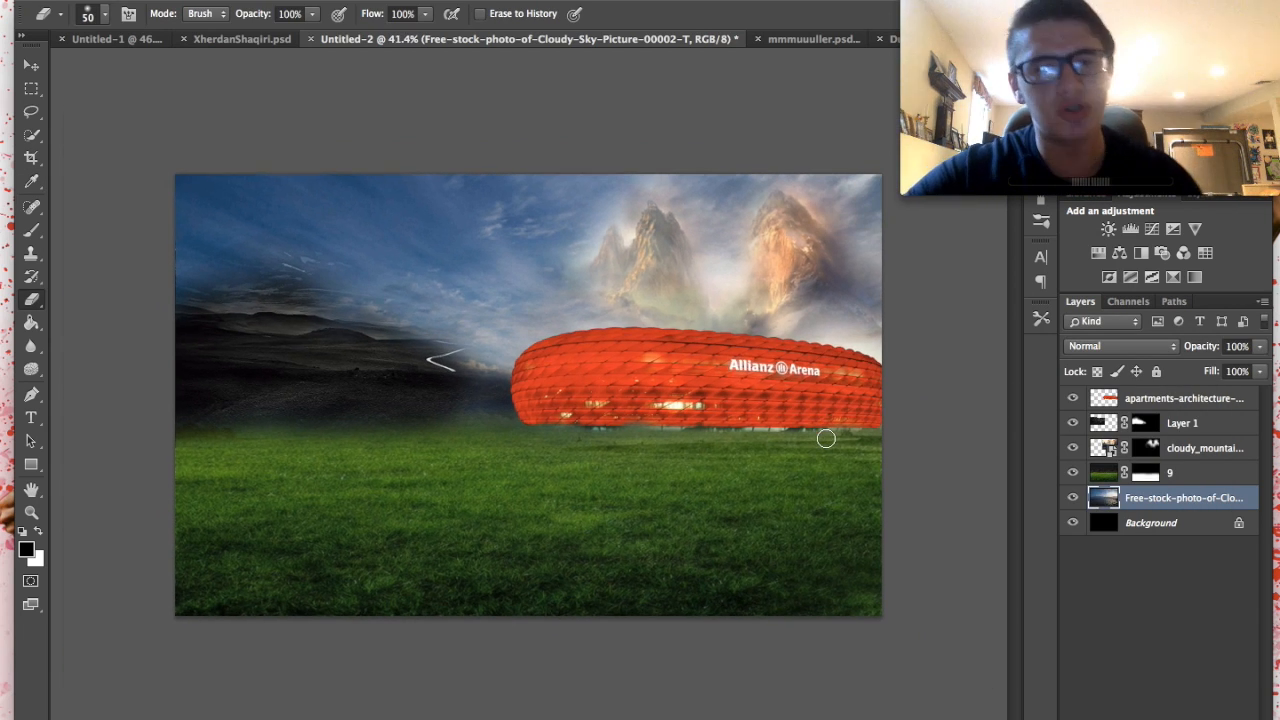
{"action": "scroll", "coordinate": [825, 437], "scroll_direction": "up", "scroll_amount": 1}
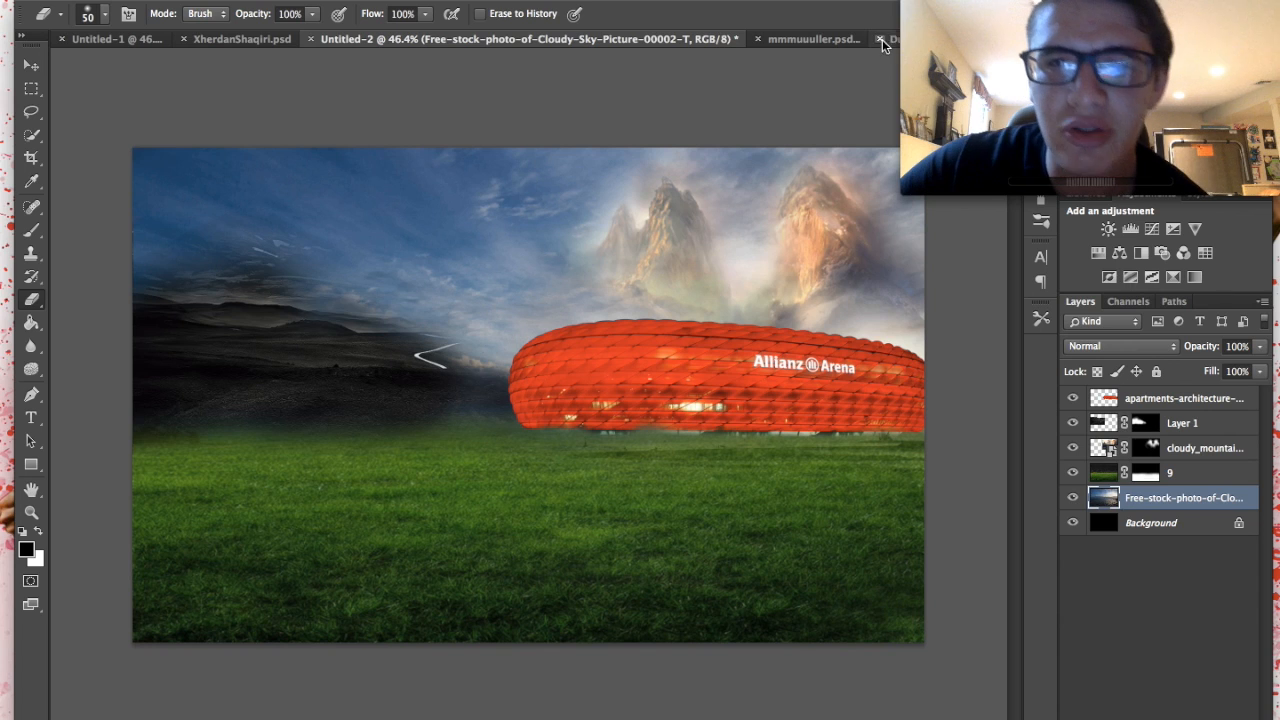
- Copy the Group 2 adjustment group from mmmuuuller.psd into Untitled-2, directly above the cloudy sky layer
{"action": "left_click", "coordinate": [846, 40]}
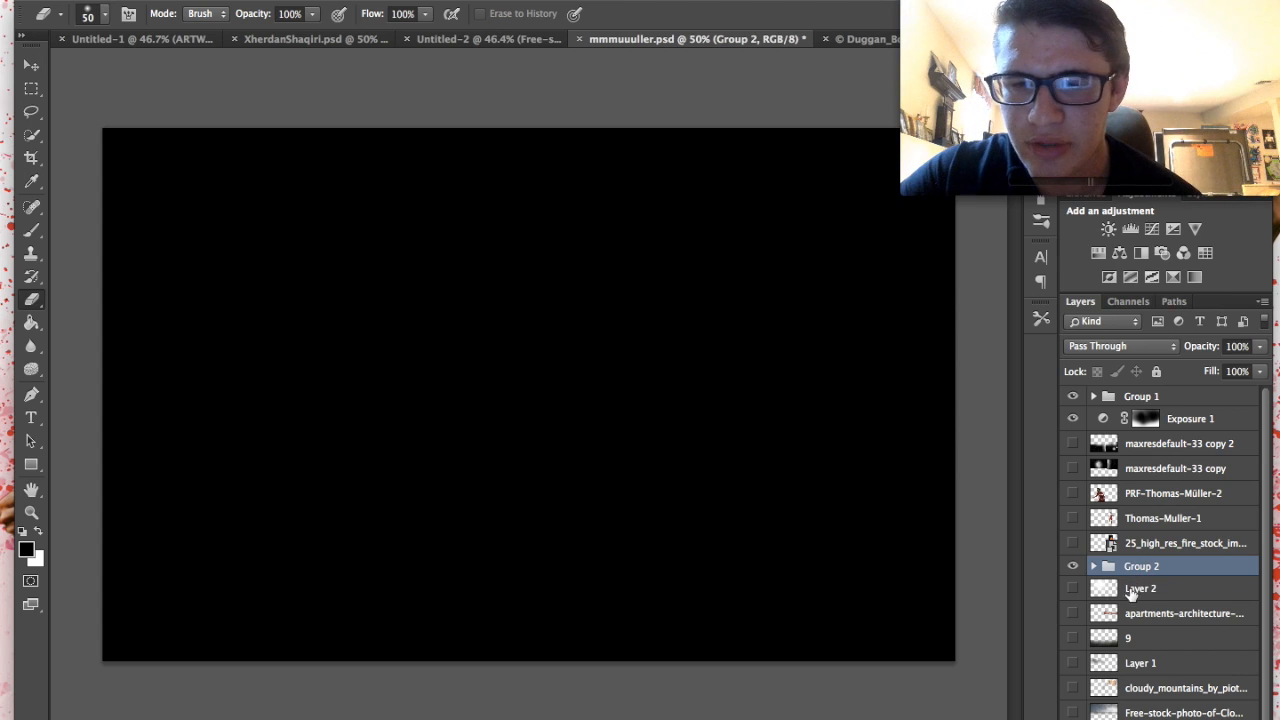
{"action": "left_click", "coordinate": [1073, 663]}
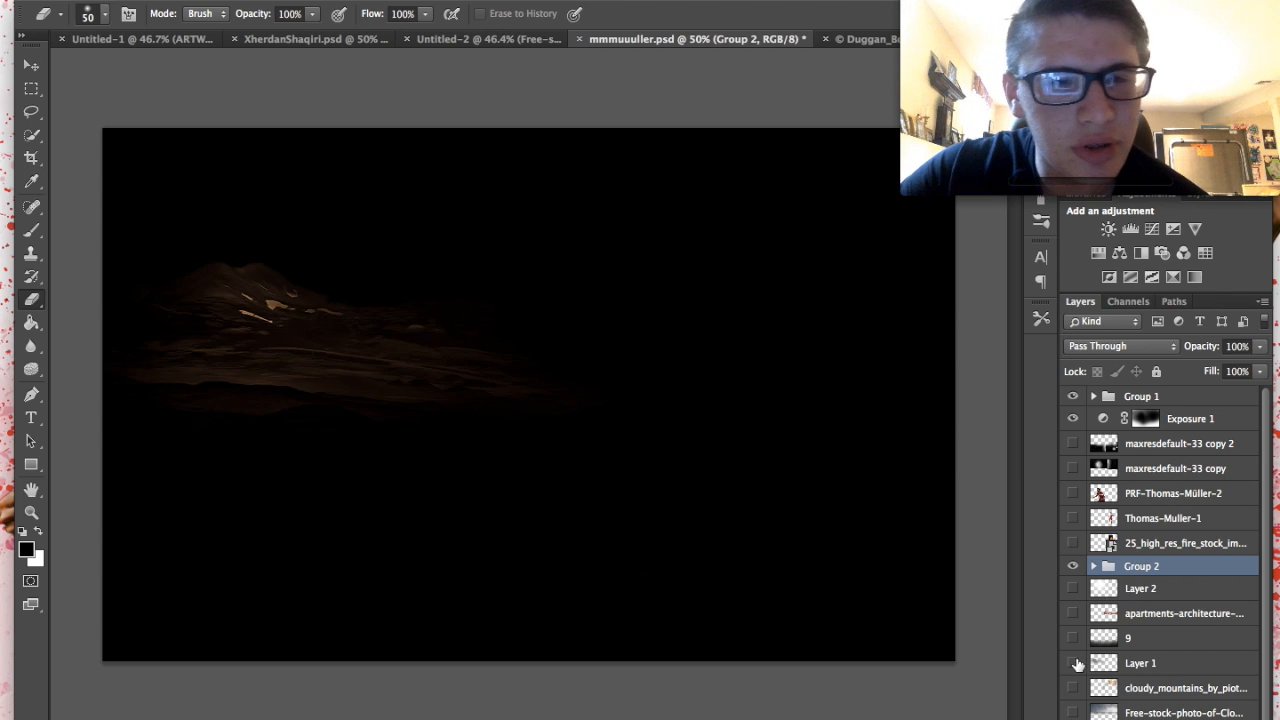
{"action": "left_click", "coordinate": [1073, 663]}
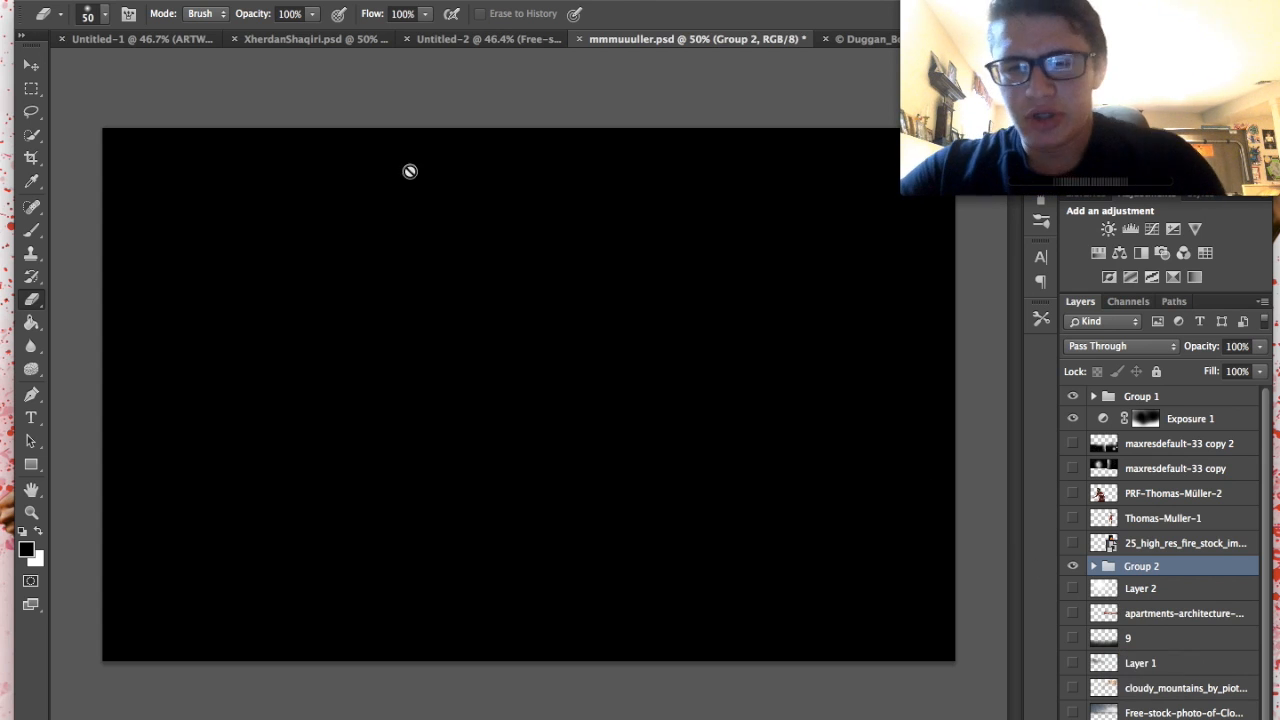
{"action": "left_click", "coordinate": [31, 65]}
{"action": "left_click_drag", "start_coordinate": [823, 300], "coordinate": [702, 385]}
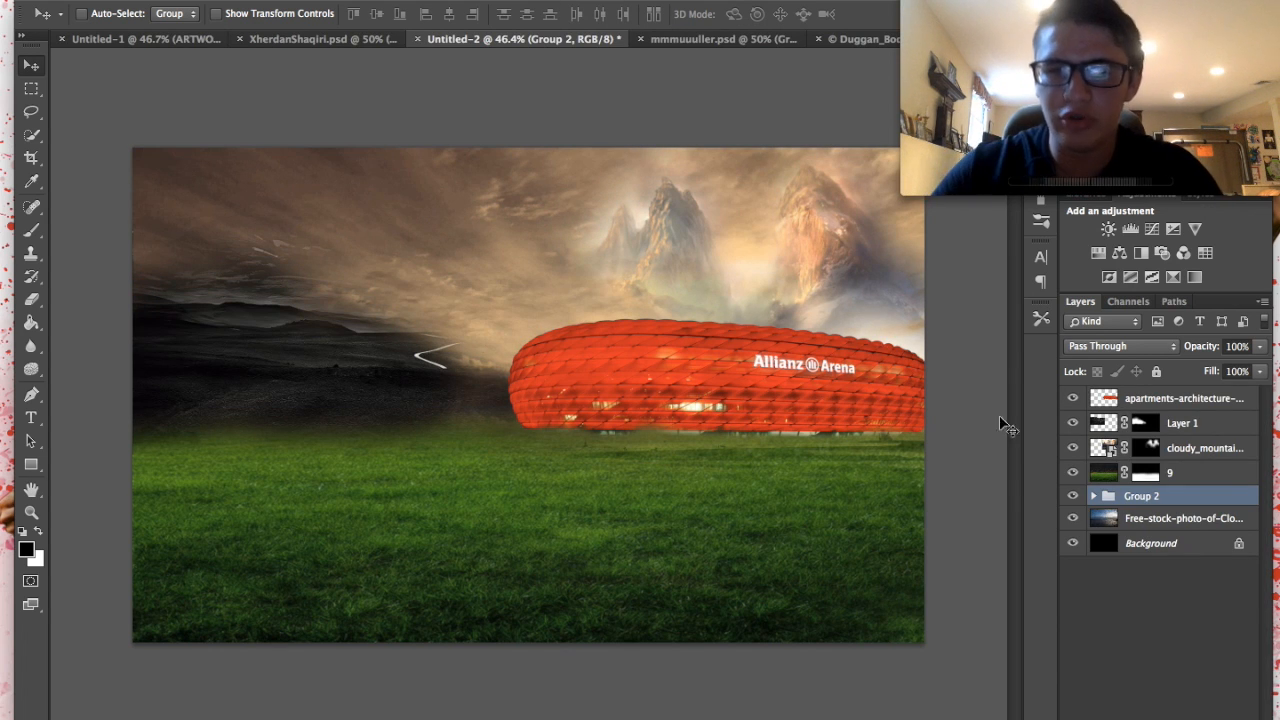
- Examine the settings of the Photo Filter and Gradient Map adjustments inside Group 2
{"action": "left_click", "coordinate": [1094, 496]}
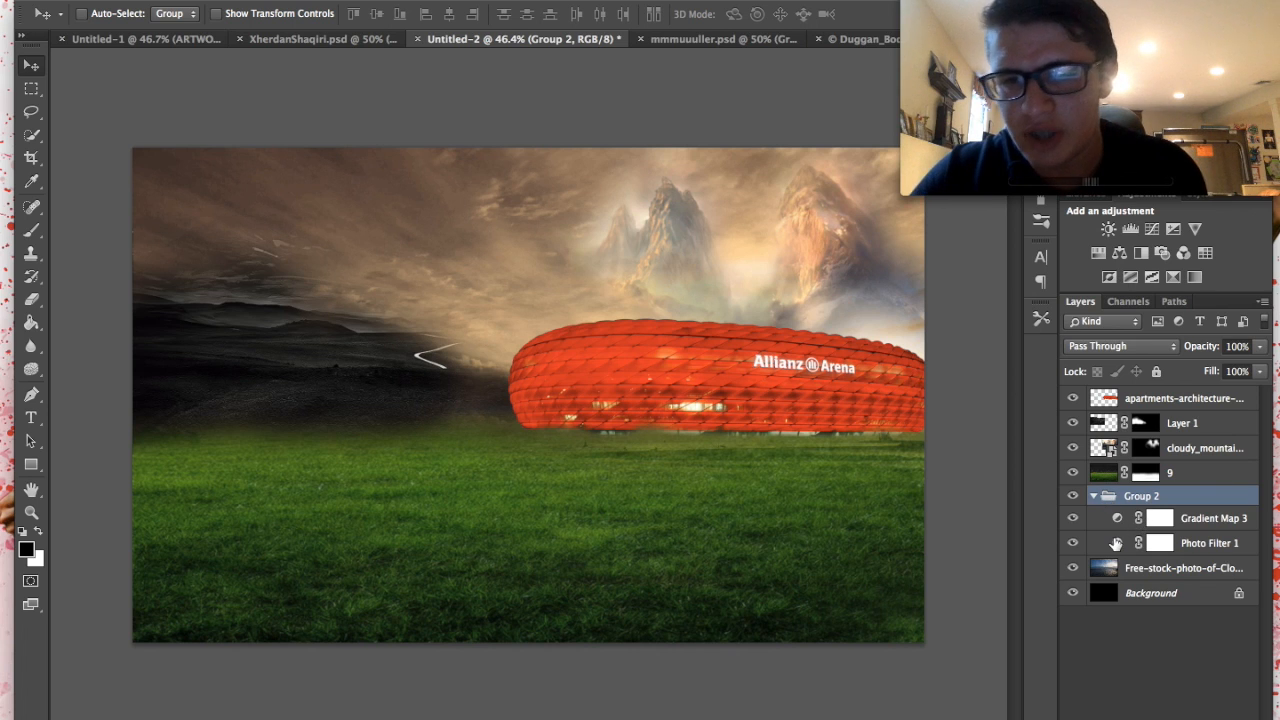
{"action": "left_click", "coordinate": [1117, 542]}
{"action": "double_click", "coordinate": [1115, 543]}
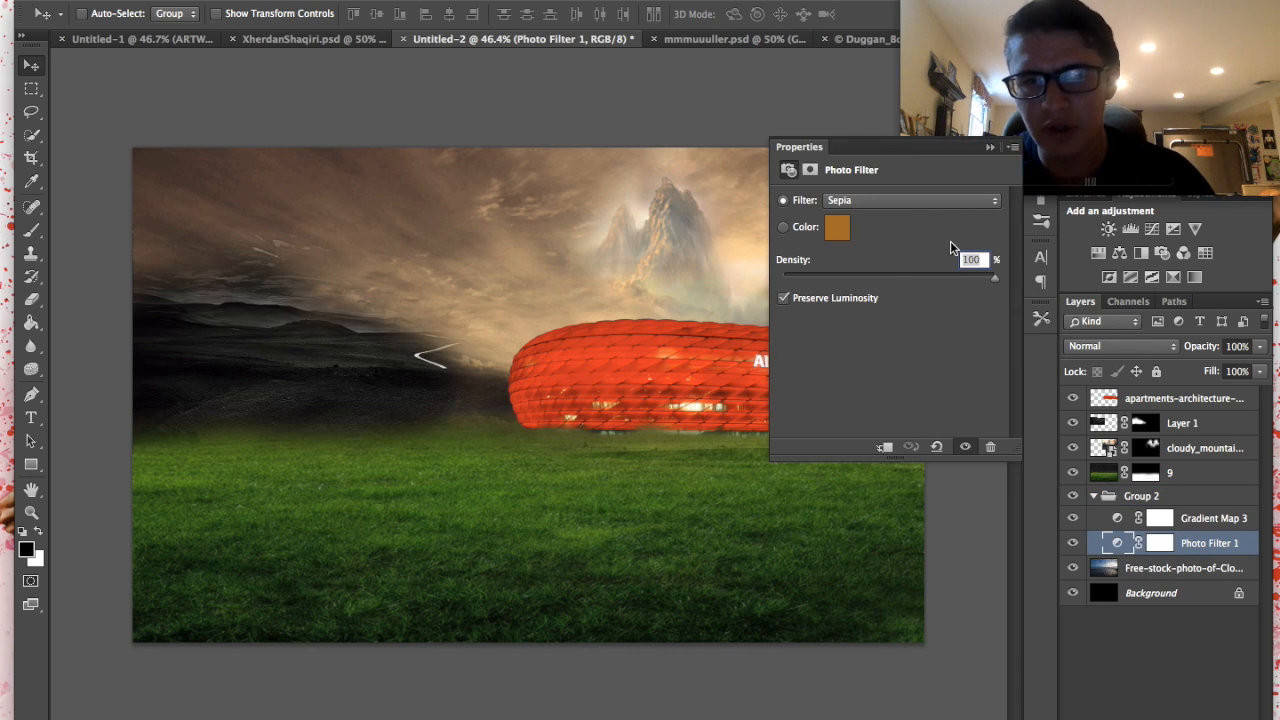
{"action": "left_click", "coordinate": [989, 148]}
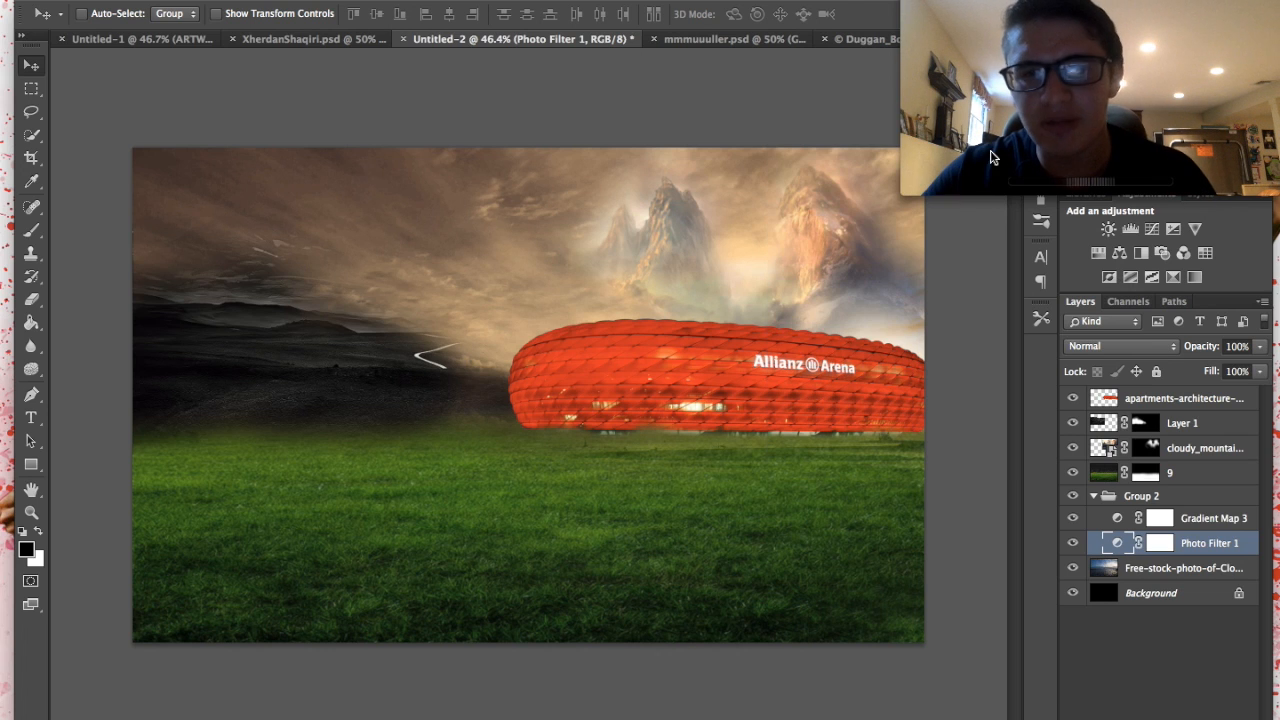
{"action": "double_click", "coordinate": [1118, 518]}
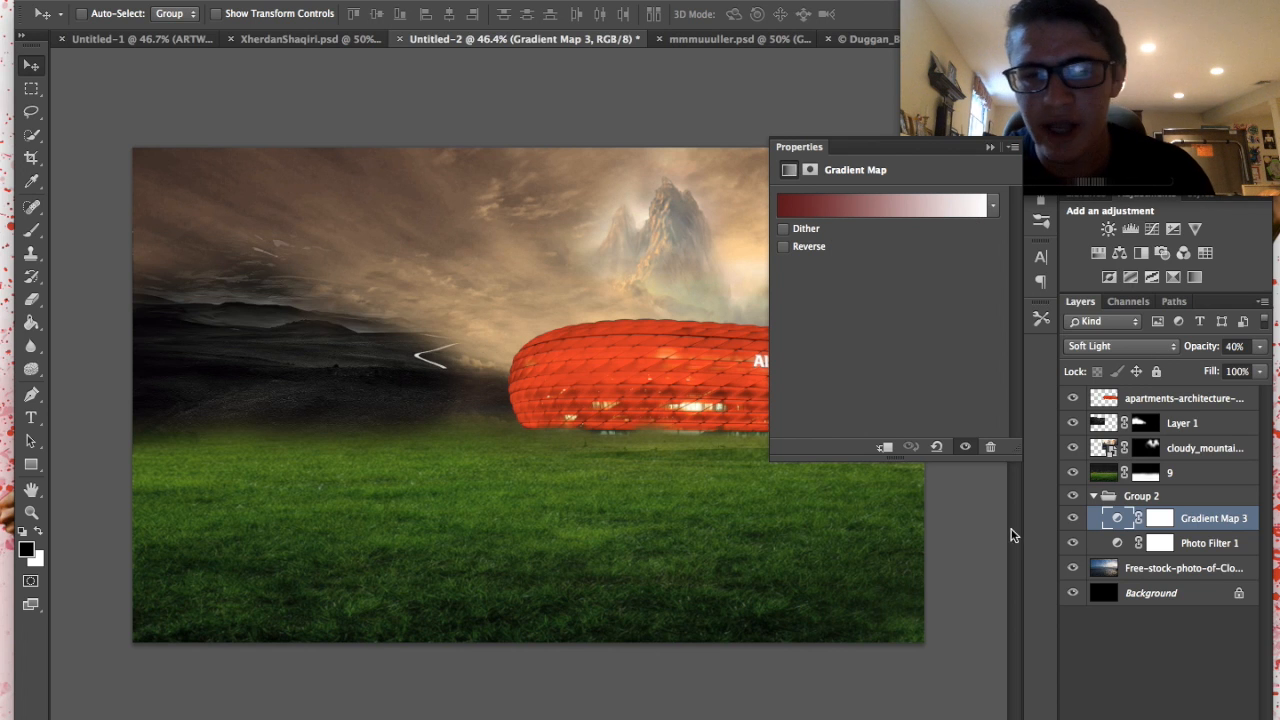
{"action": "left_click", "coordinate": [984, 146]}
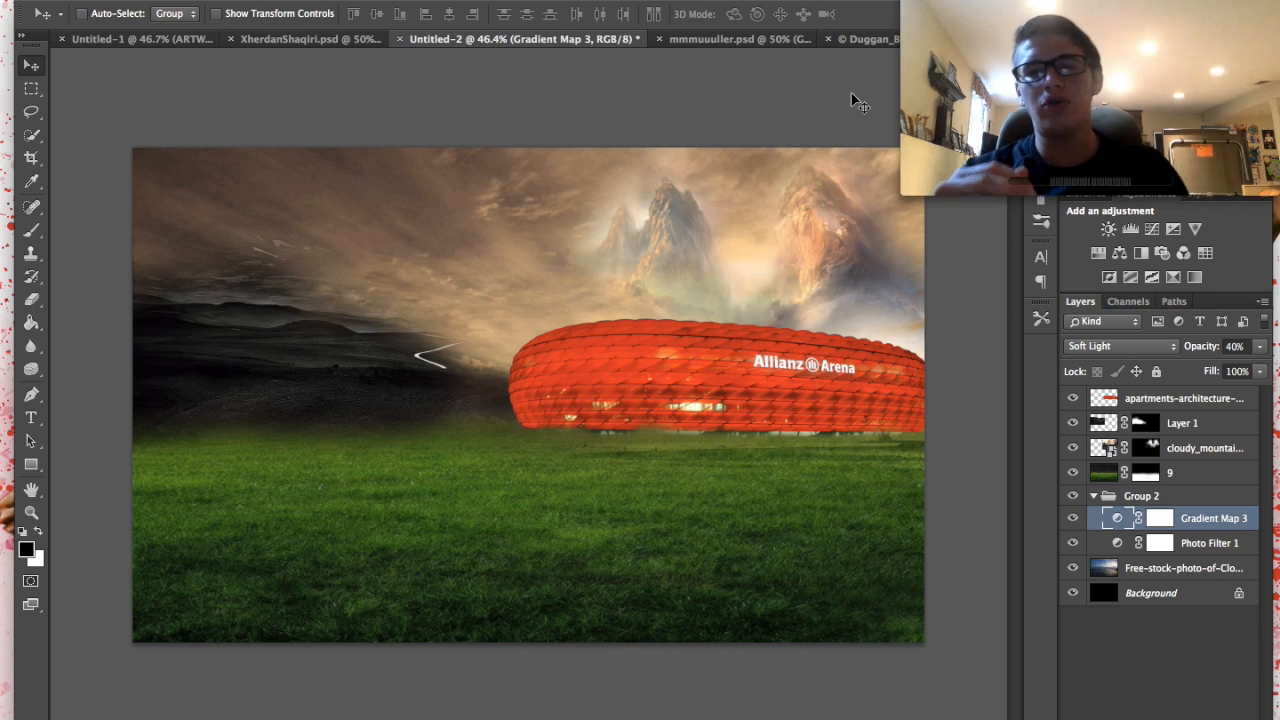
{"action": "left_click", "coordinate": [774, 40]}
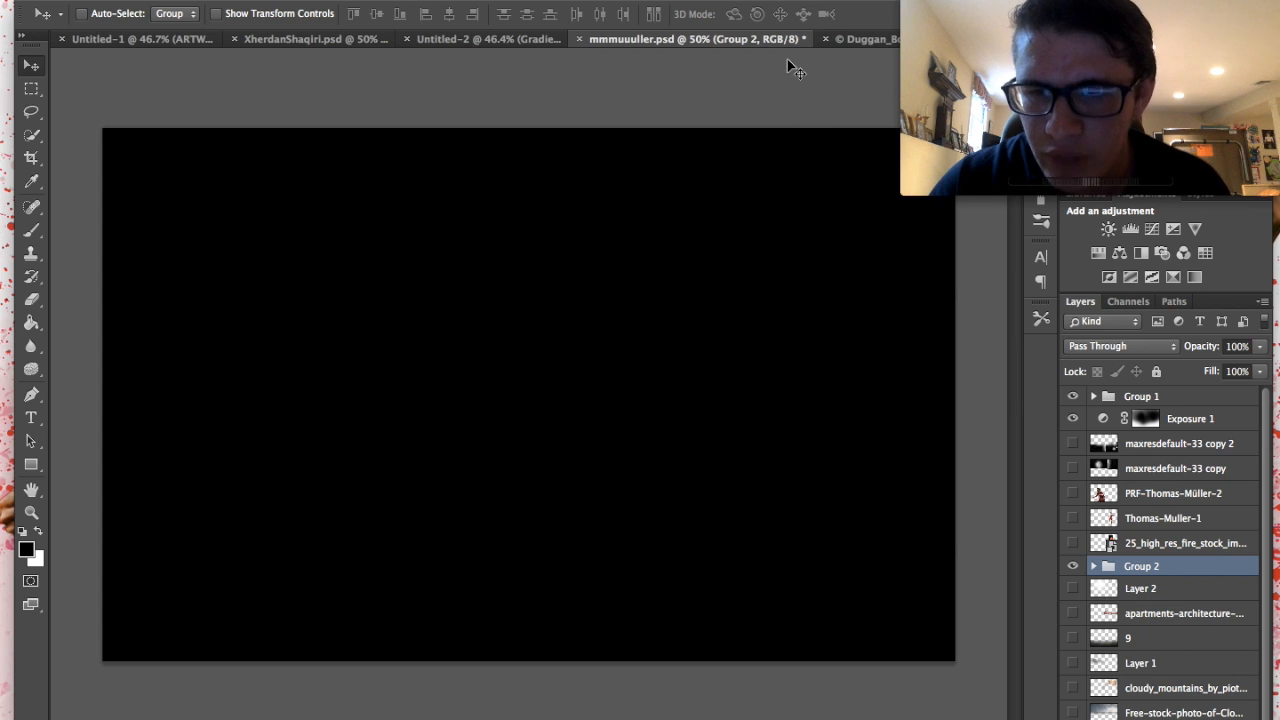
{"action": "left_click", "coordinate": [520, 38]}
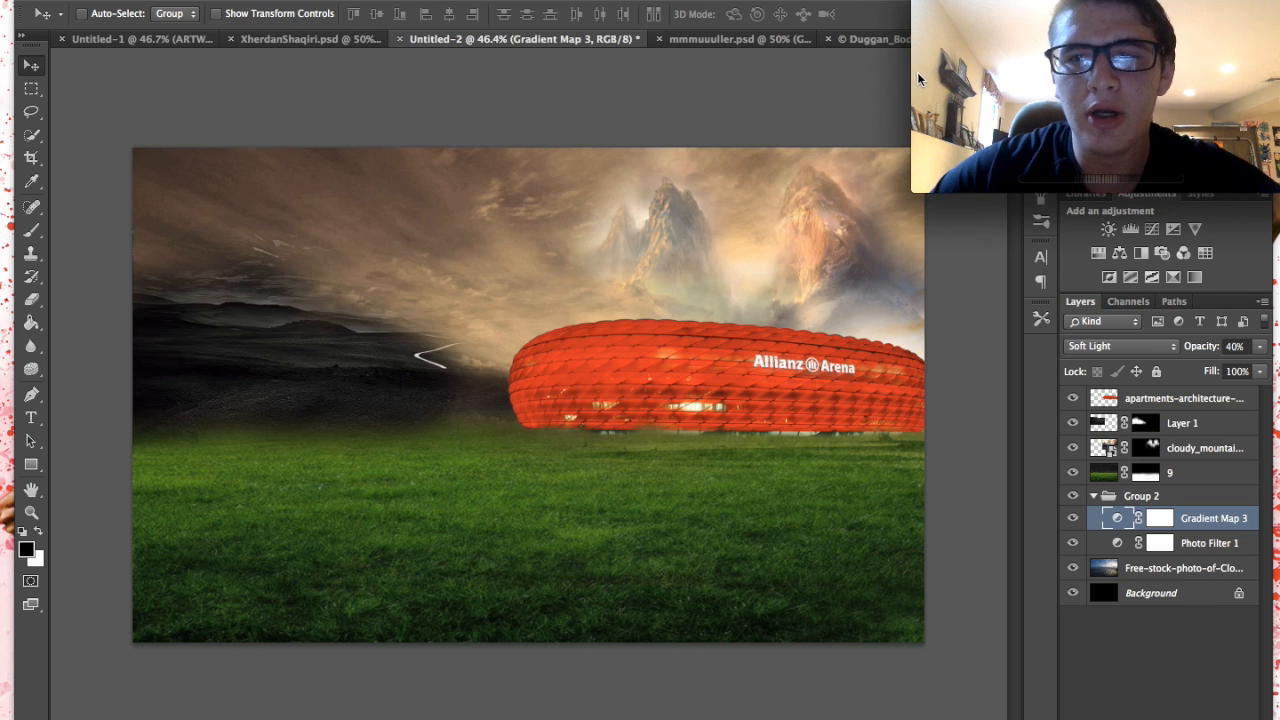
- Place PRF-Thomas-Müller-2.png from the Red-tagged Finder files into the composition at 75% scale
{"action": "left_click", "coordinate": [55, 702]}
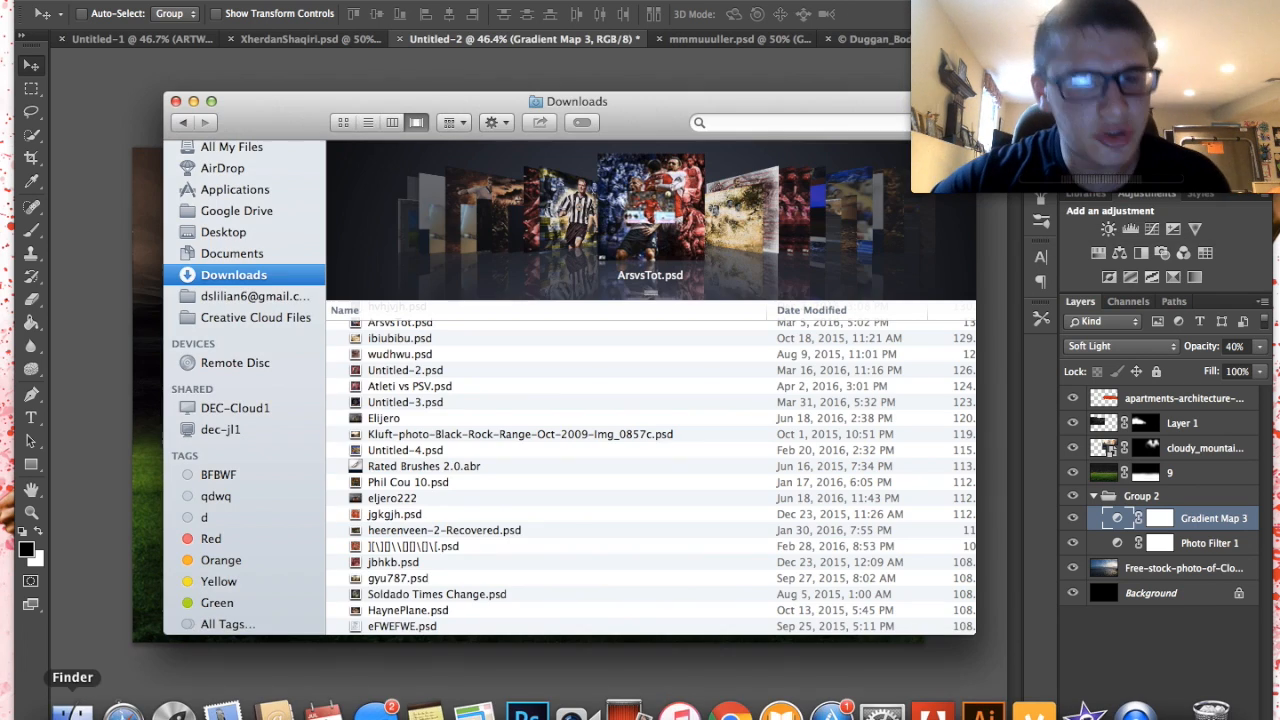
{"action": "left_click", "coordinate": [212, 539]}
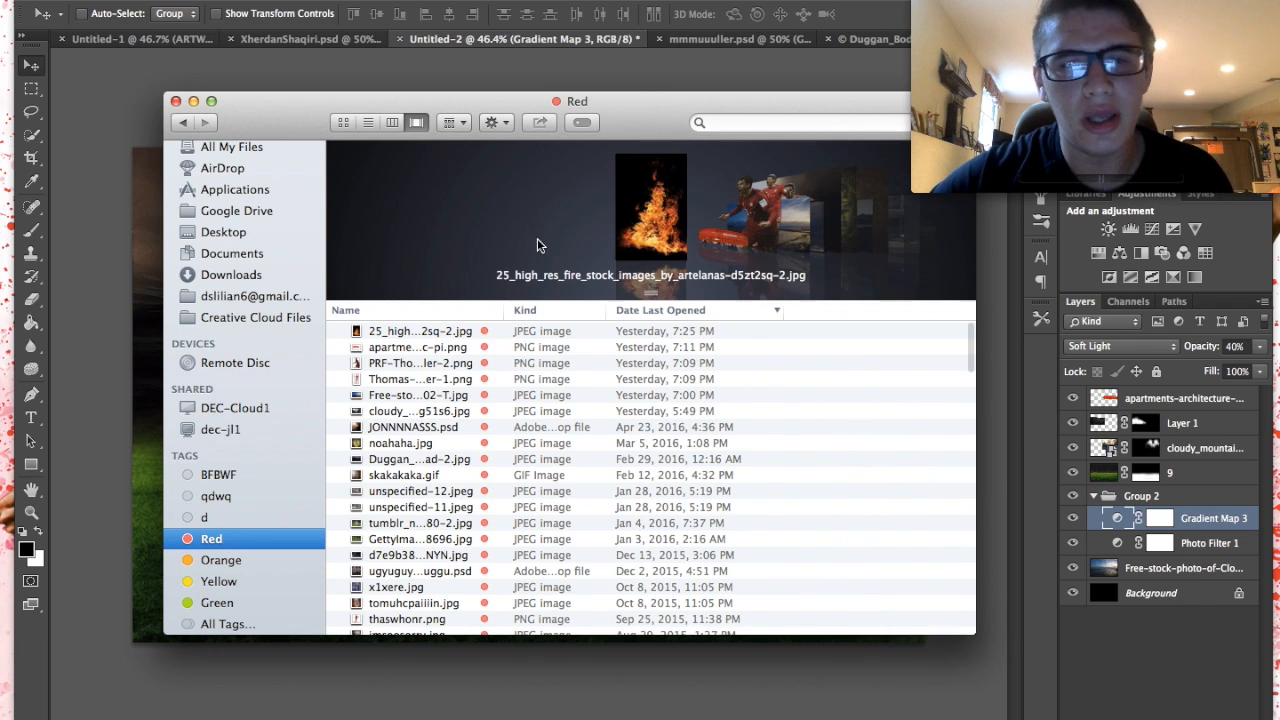
{"action": "scroll", "coordinate": [661, 217], "scroll_direction": "down", "scroll_amount": 8}
{"action": "scroll", "coordinate": [661, 217], "scroll_direction": "up", "scroll_amount": 7}
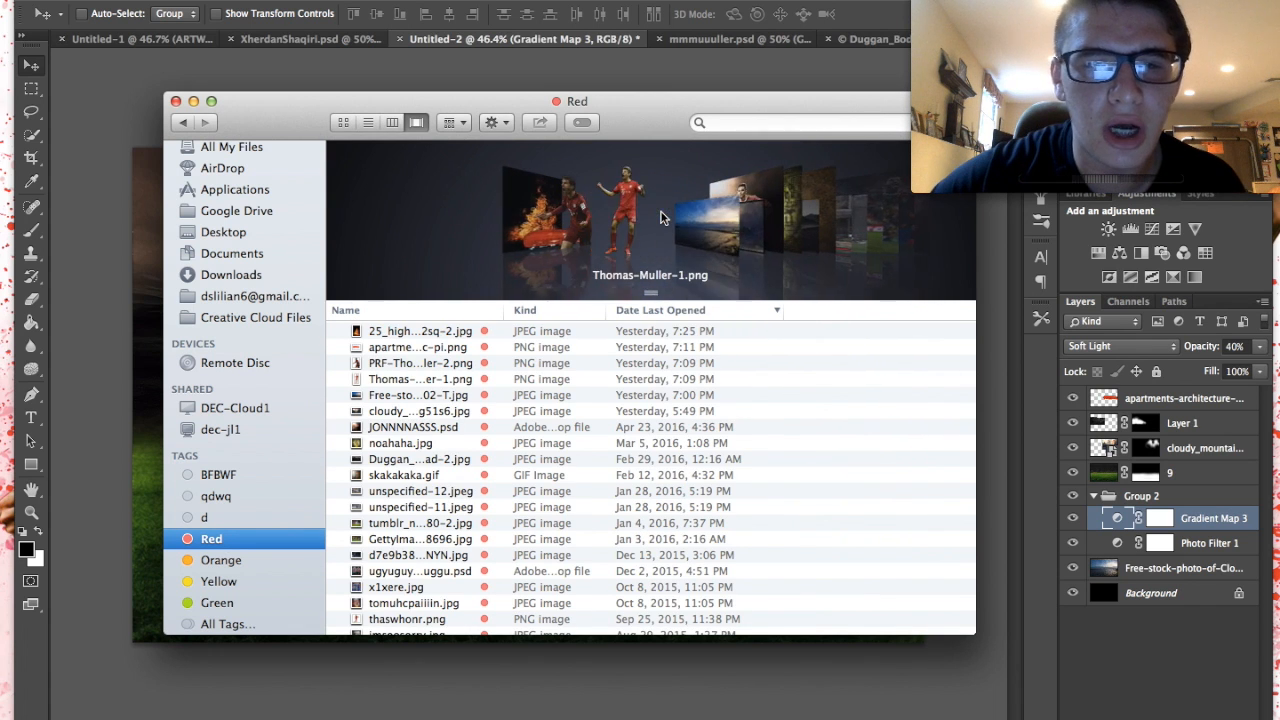
{"action": "scroll", "coordinate": [664, 215], "scroll_direction": "up", "scroll_amount": 1}
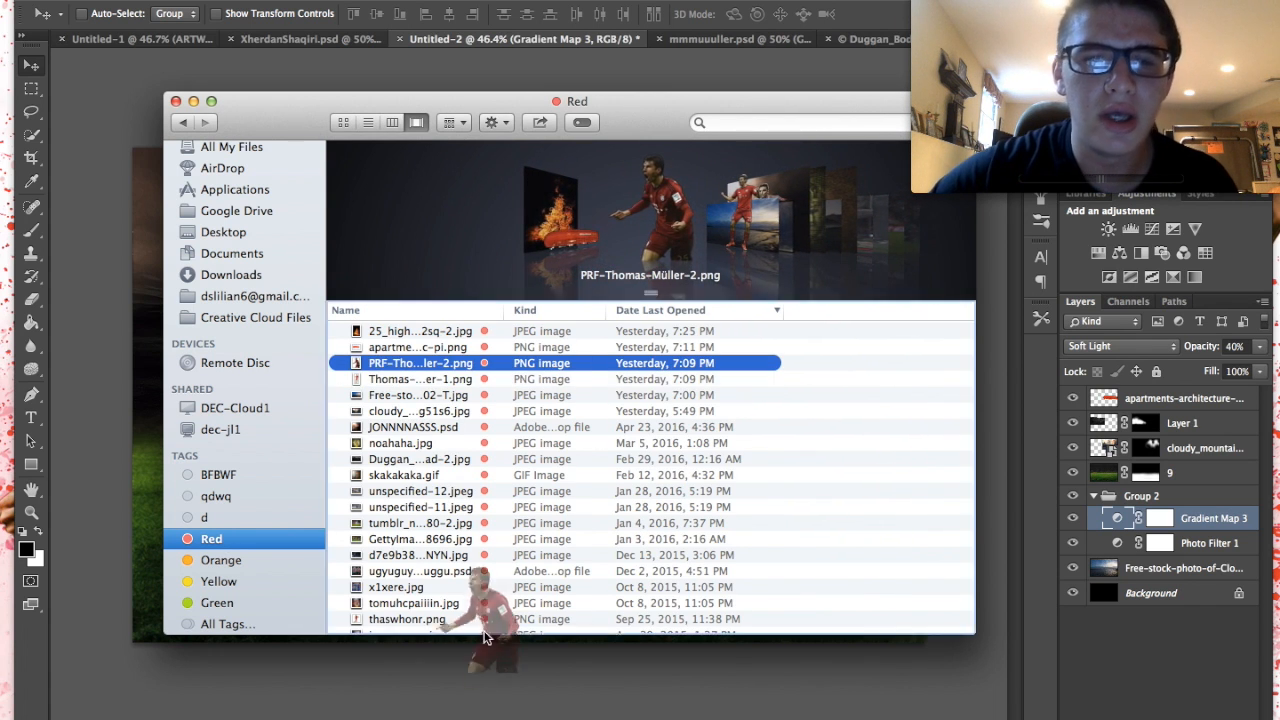
{"action": "left_click", "coordinate": [475, 661]}
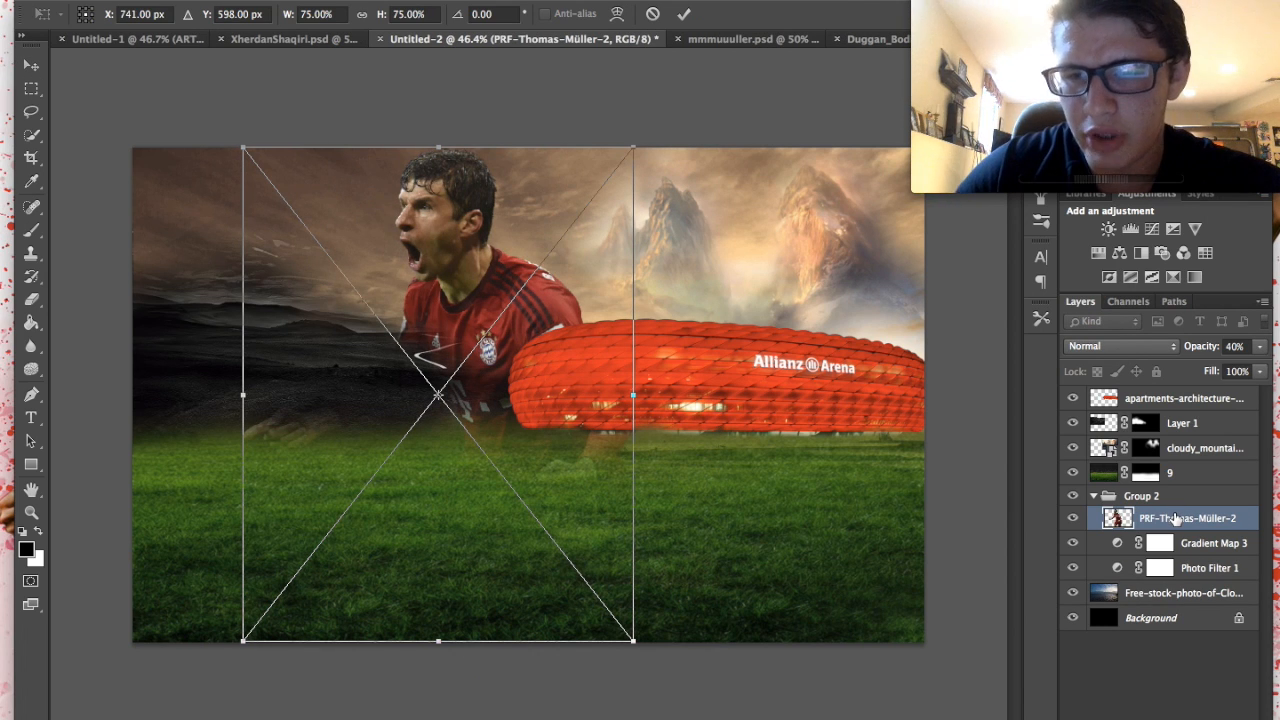
{"action": "key", "text": "Return"}
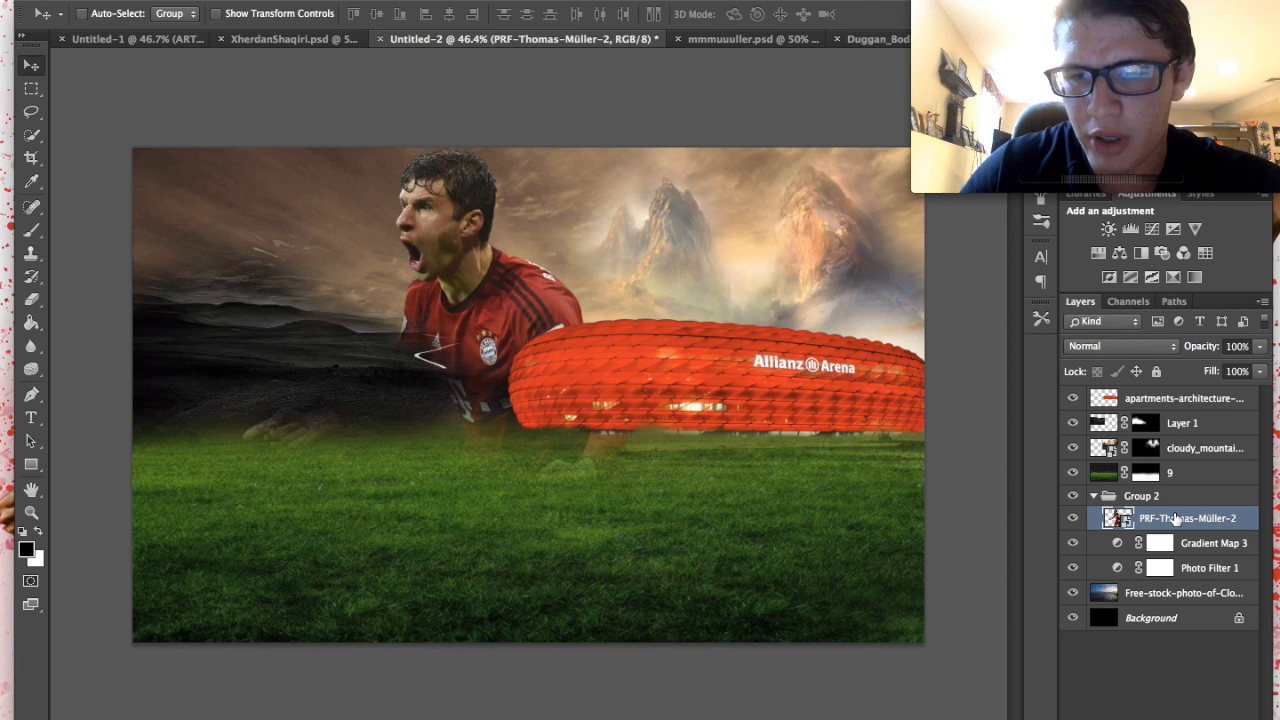
- Reorder the layers so the player is on top and the collapsed Group 2 sits directly above the grass layer
{"action": "left_click", "coordinate": [1122, 545]}
{"action": "left_click", "coordinate": [1119, 568]}
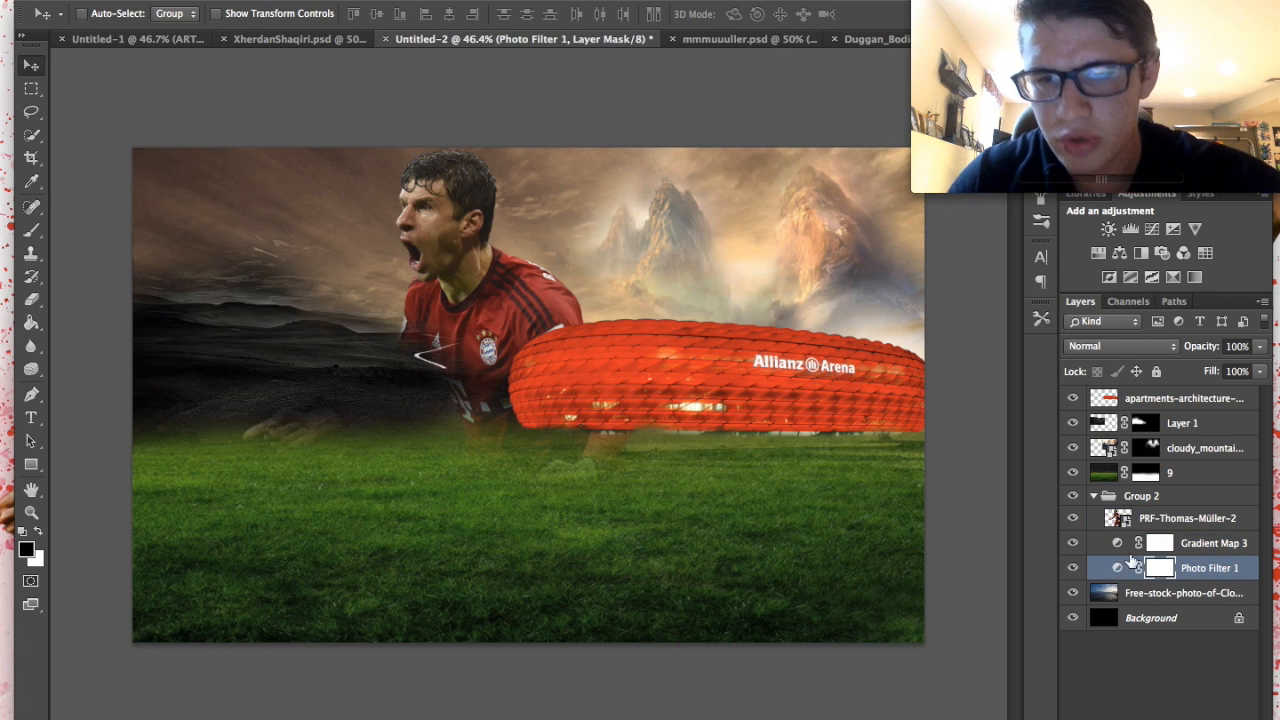
{"action": "left_click", "coordinate": [1115, 544]}
{"action": "left_click_drag", "start_coordinate": [1128, 523], "coordinate": [1118, 396]}
{"action": "left_click", "coordinate": [1094, 521]}
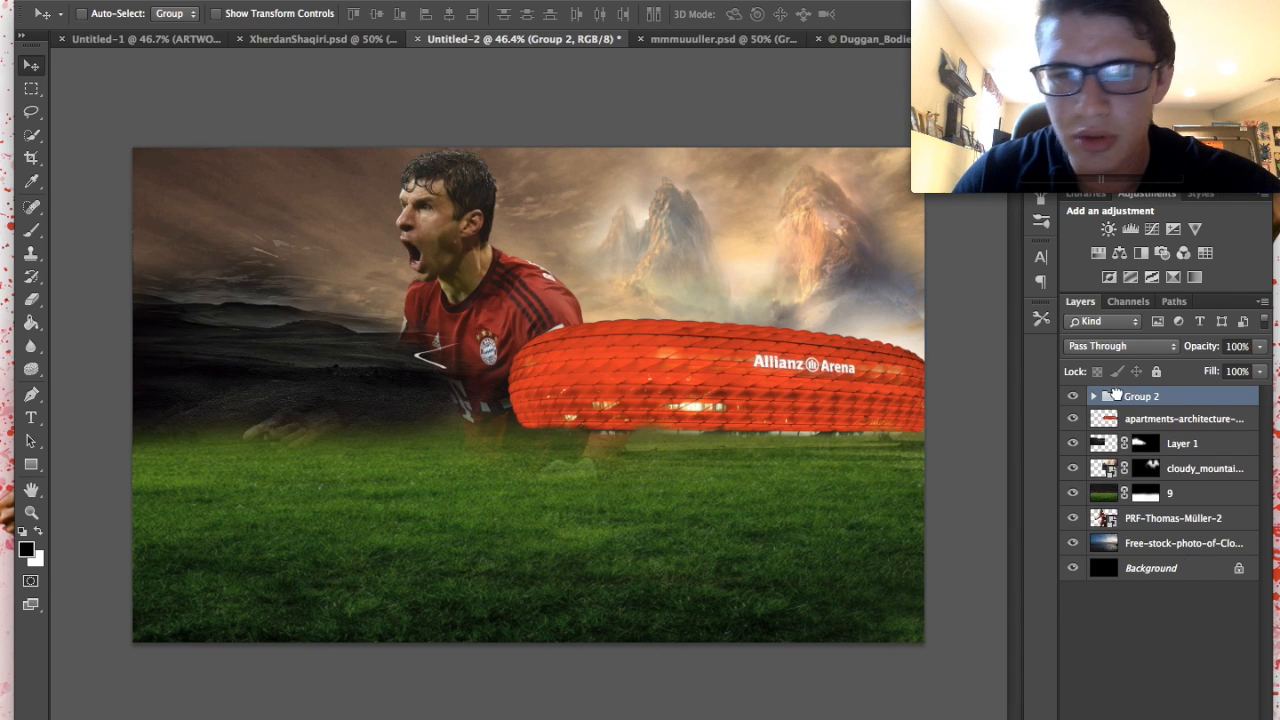
{"action": "mouse_move", "coordinate": [1132, 523]}
{"action": "left_mouse_down"}
{"action": "mouse_move", "coordinate": [1128, 423]}
{"action": "mouse_move", "coordinate": [1138, 506]}
{"action": "left_mouse_up"}
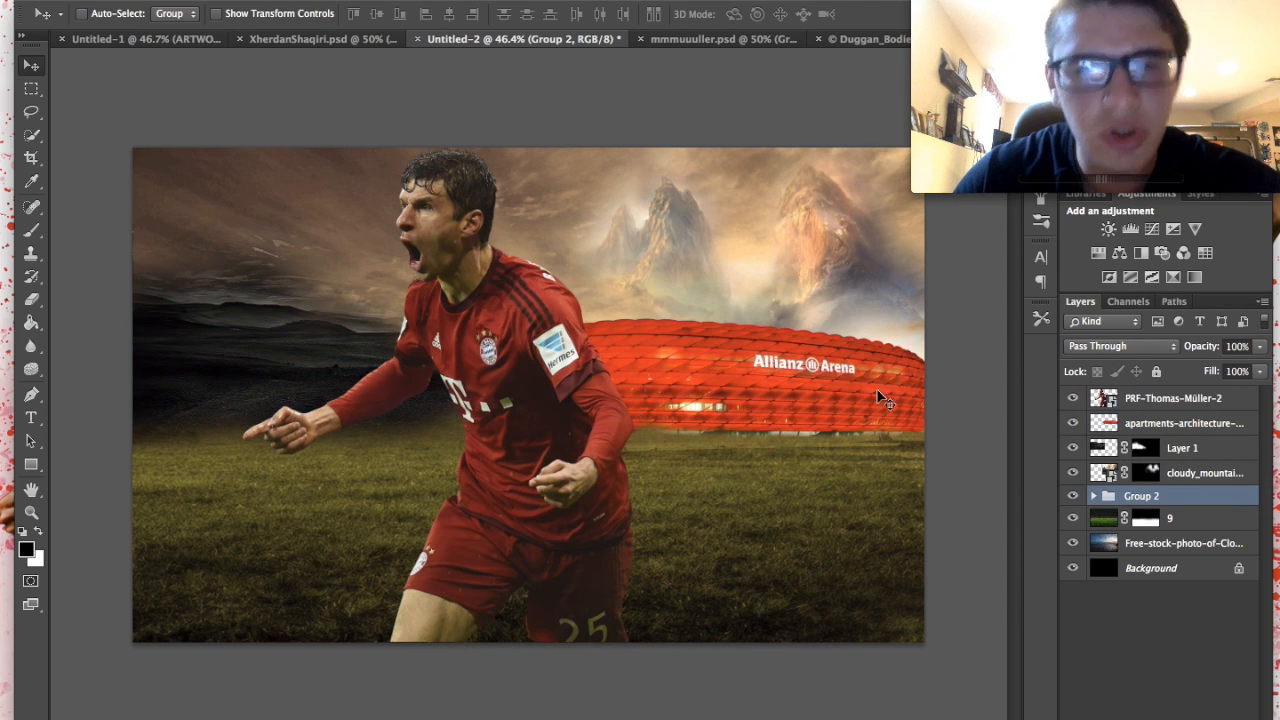
- Shift the player layer toward the left side of the composition and scale it down slightly
{"action": "left_click", "coordinate": [1136, 398]}
{"action": "left_click_drag", "start_coordinate": [571, 236], "coordinate": [517, 237]}
{"action": "key", "text": "ctrl+t"}
{"action": "left_click_drag", "start_coordinate": [580, 145], "coordinate": [560, 182]}
{"action": "key", "text": "Return"}
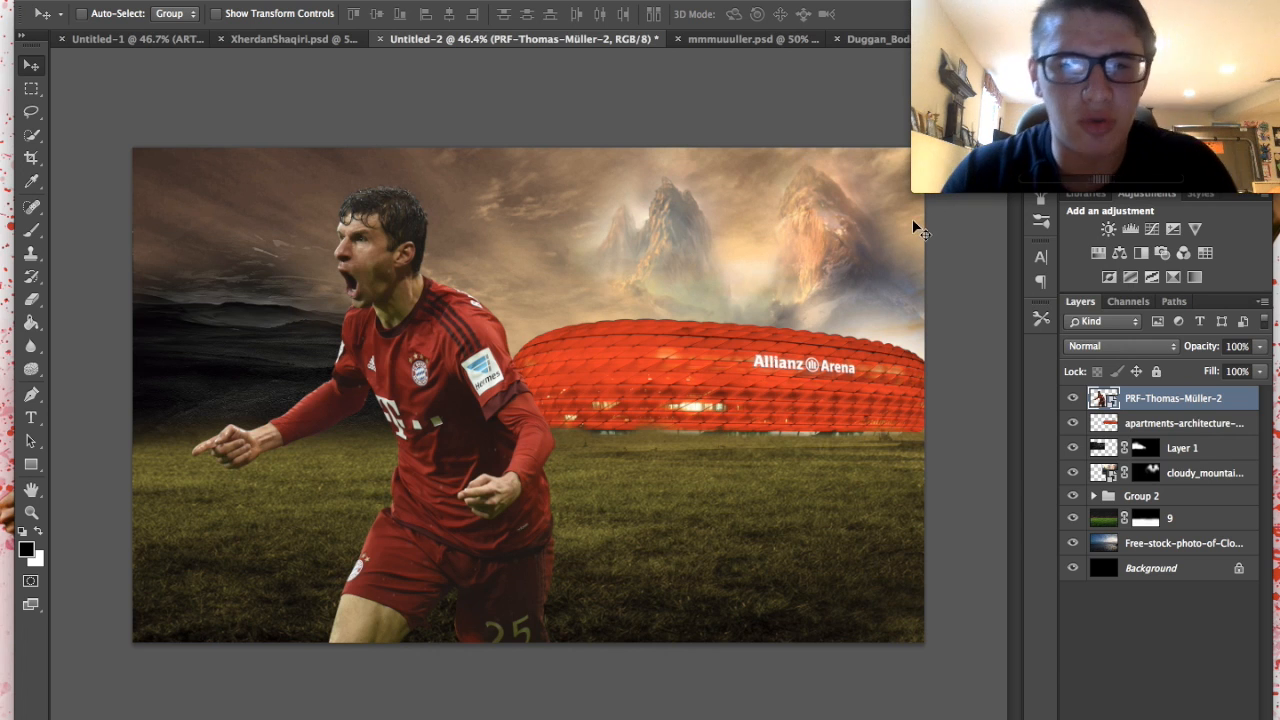
- Copy the Thomas-Muller-1 layer from mmmuuuller.psd into Untitled-2 and position the player in front of the arena, left of its lettering
{"action": "left_click", "coordinate": [766, 40]}
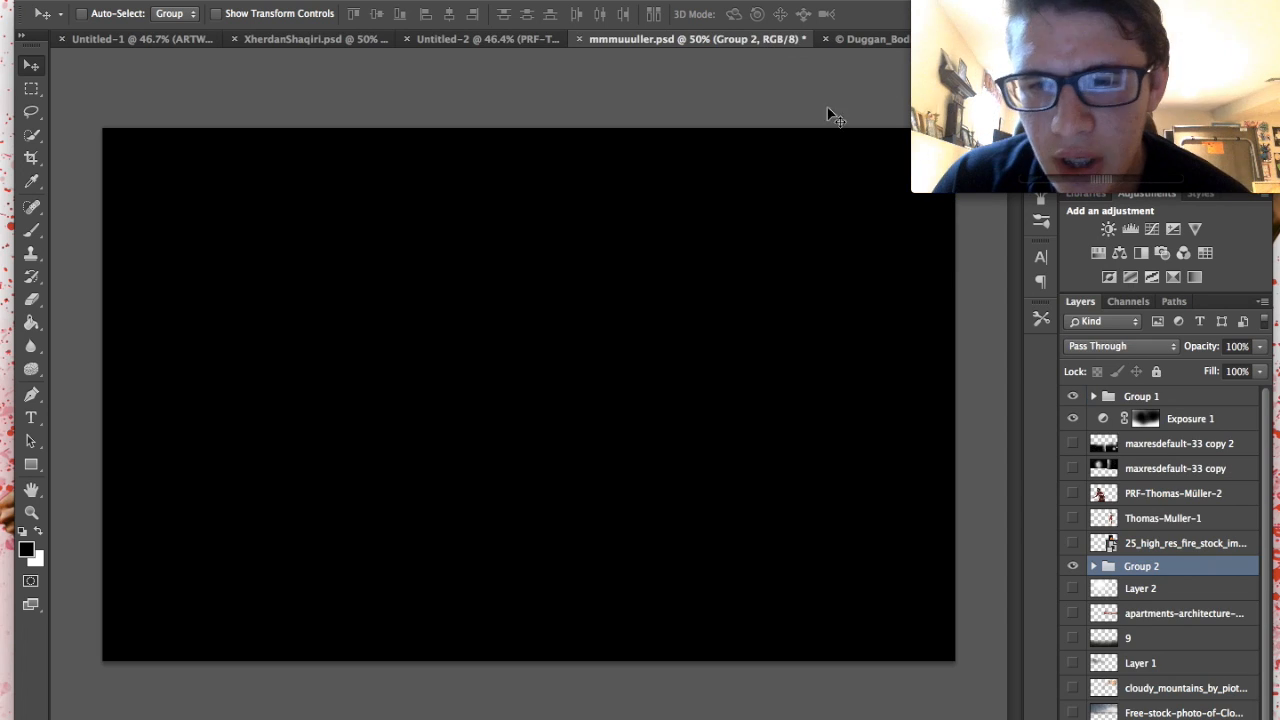
{"action": "left_click", "coordinate": [1149, 519]}
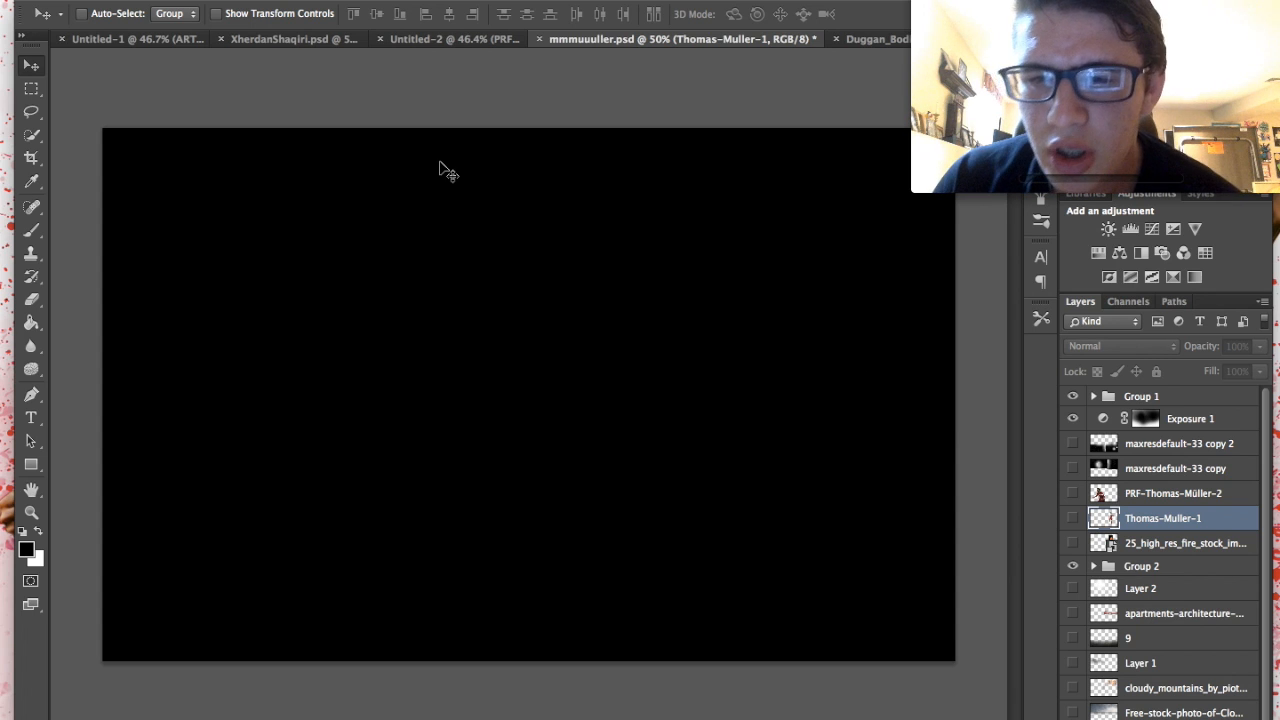
{"action": "left_click_drag", "start_coordinate": [444, 244], "coordinate": [474, 276]}
{"action": "scroll", "coordinate": [474, 276], "scroll_direction": "up", "scroll_amount": 2}
{"action": "scroll", "coordinate": [653, 279], "scroll_direction": "up", "scroll_amount": 2}
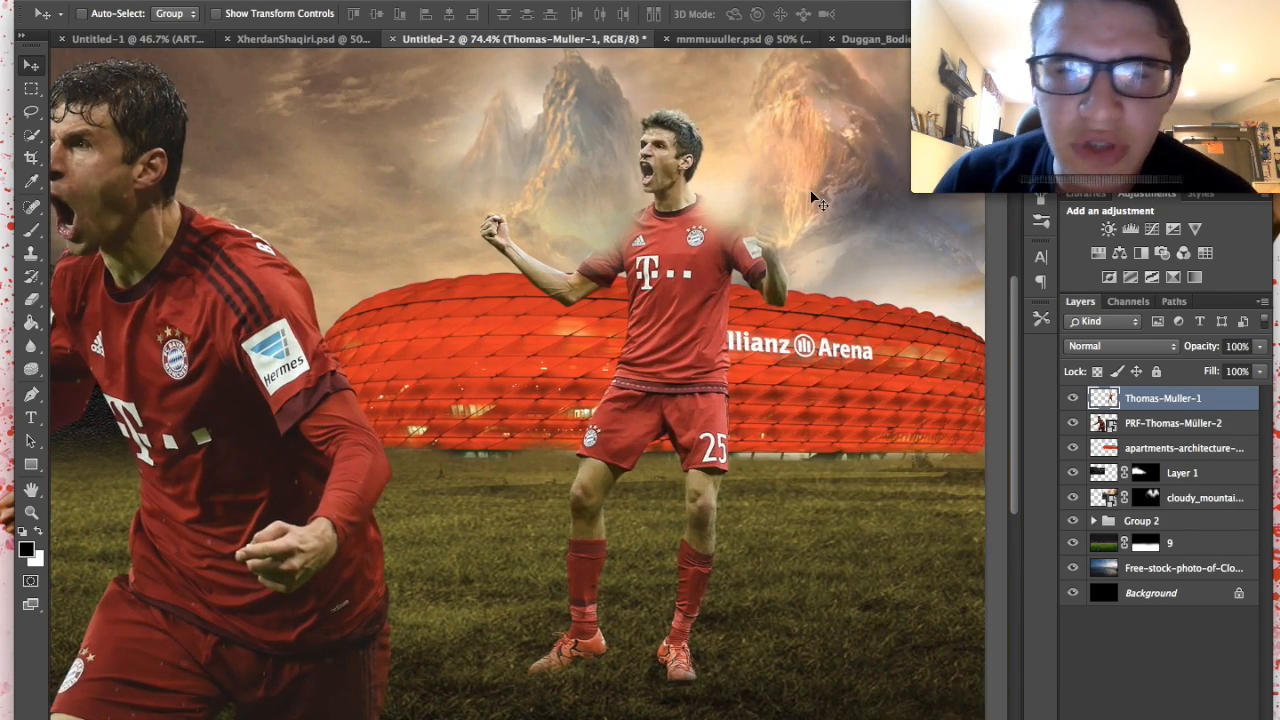
{"action": "scroll", "coordinate": [809, 194], "scroll_direction": "up", "scroll_amount": 3}
{"action": "left_click_drag", "start_coordinate": [745, 177], "coordinate": [722, 167]}
{"action": "scroll", "coordinate": [716, 188], "scroll_direction": "down", "scroll_amount": 1}
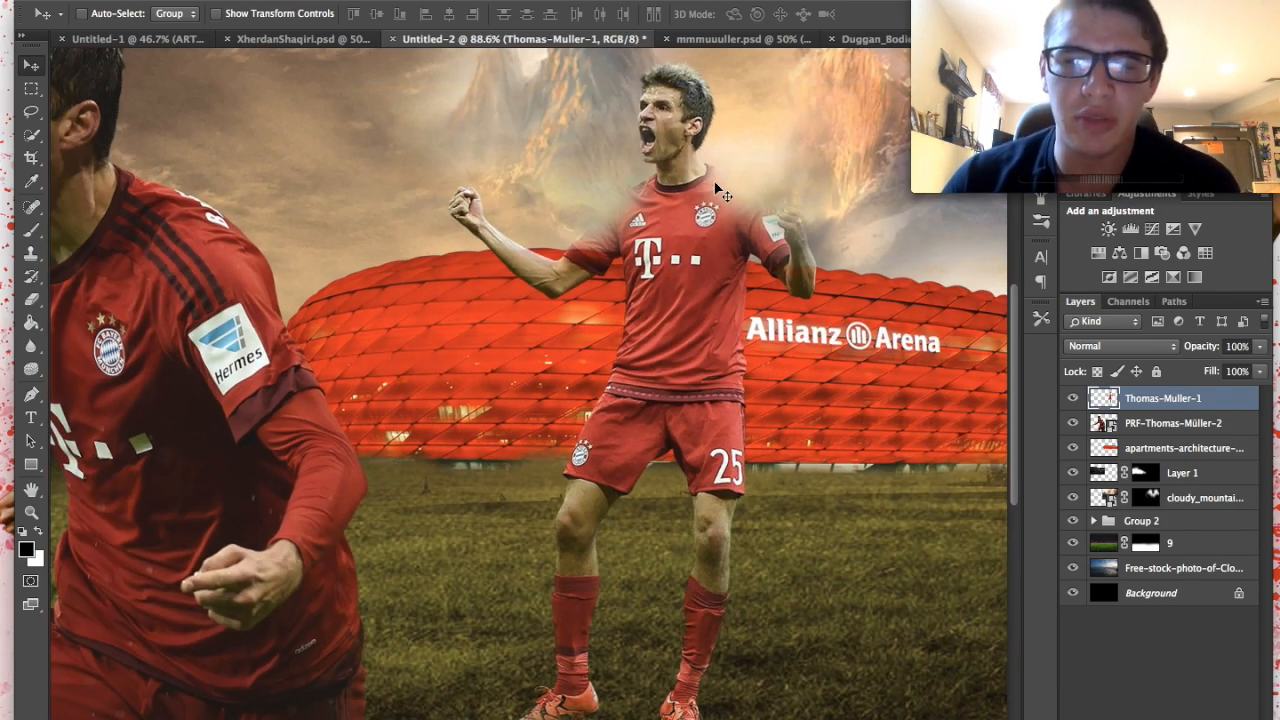
- Move the Group 2 adjustments to the top of the layer stack, above Thomas-Muller-1
{"action": "scroll", "coordinate": [688, 176], "scroll_direction": "down", "scroll_amount": 2}
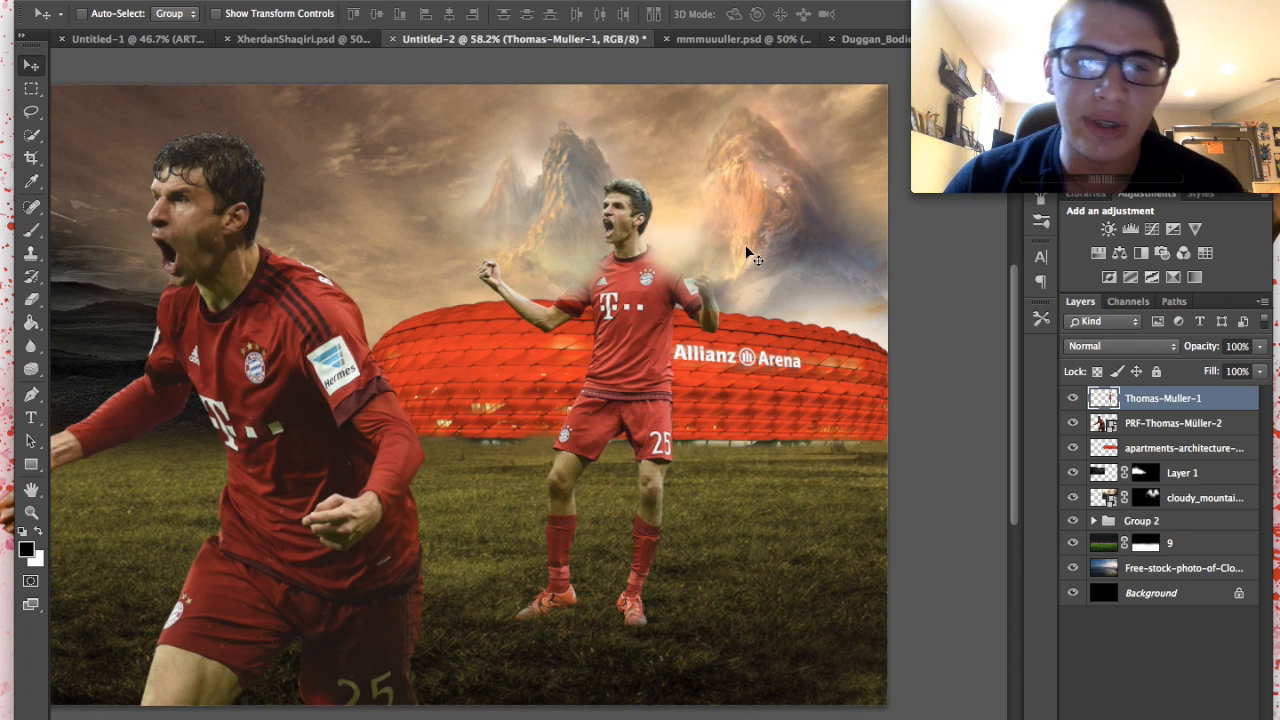
{"action": "scroll", "coordinate": [745, 250], "scroll_direction": "down", "scroll_amount": 1}
{"action": "scroll", "coordinate": [747, 250], "scroll_direction": "up", "scroll_amount": 1}
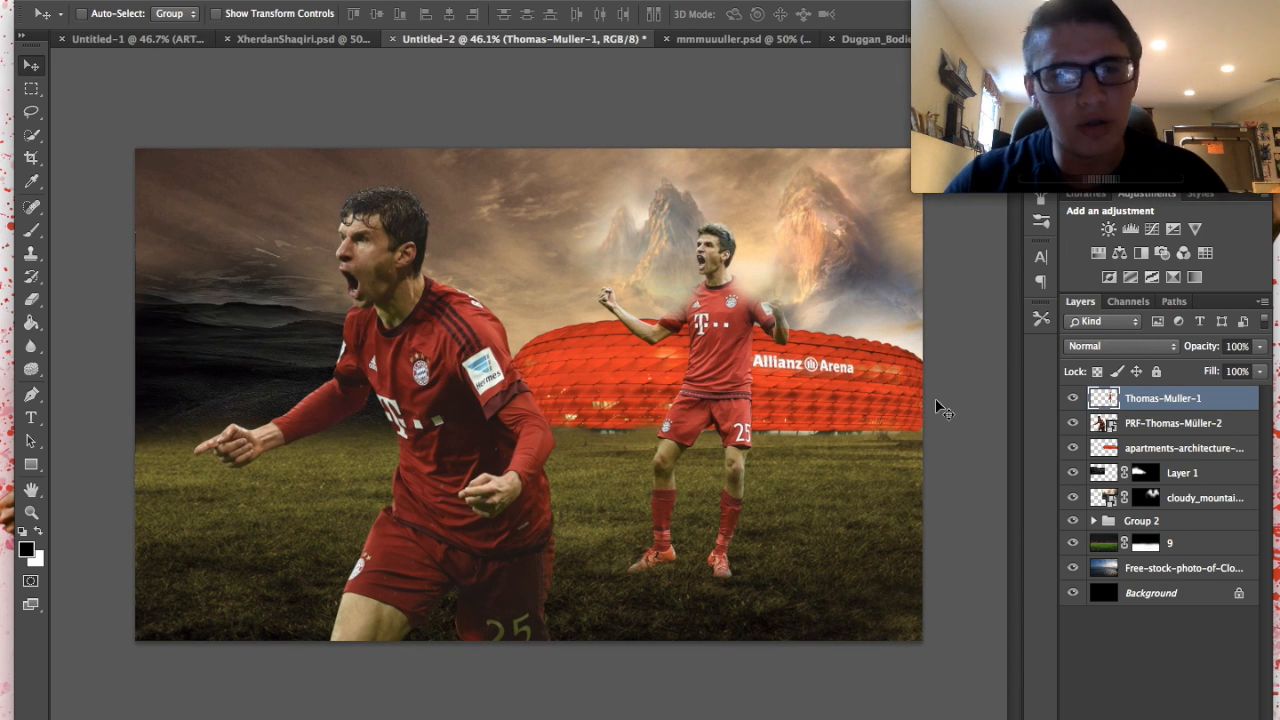
{"action": "scroll", "coordinate": [936, 401], "scroll_direction": "up", "scroll_amount": 2}
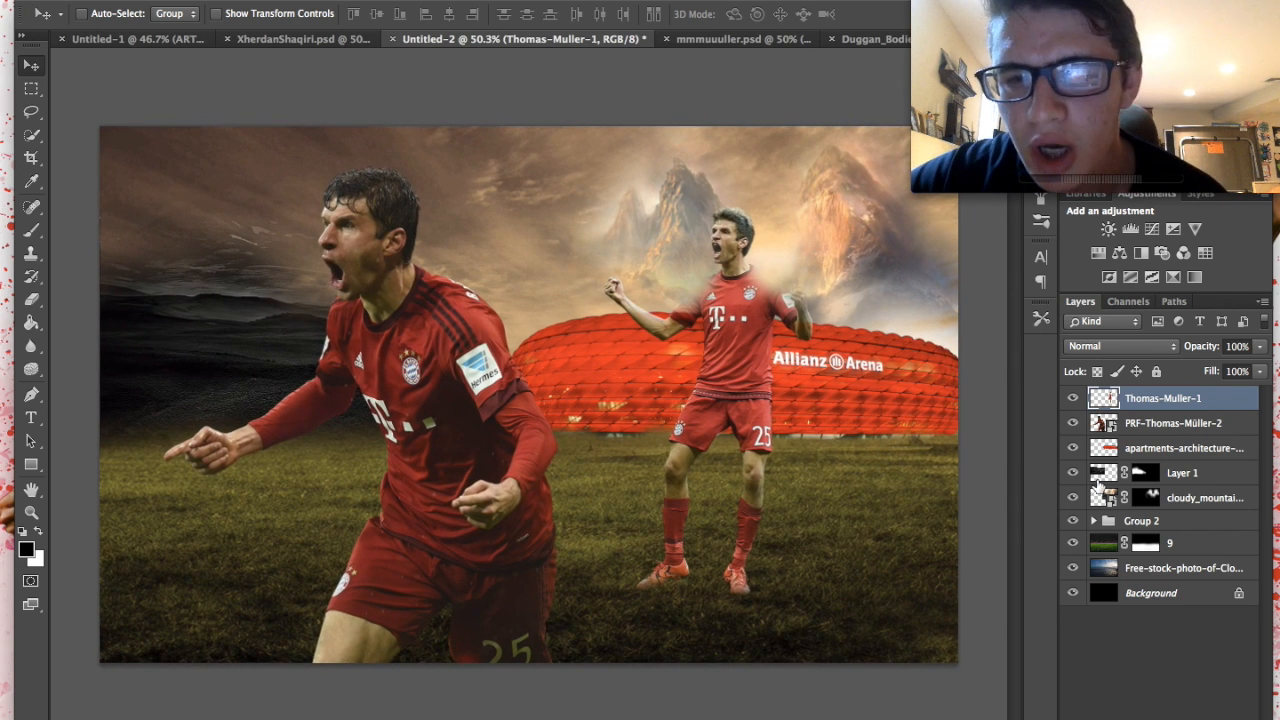
{"action": "left_click_drag", "start_coordinate": [1110, 520], "coordinate": [1121, 389]}
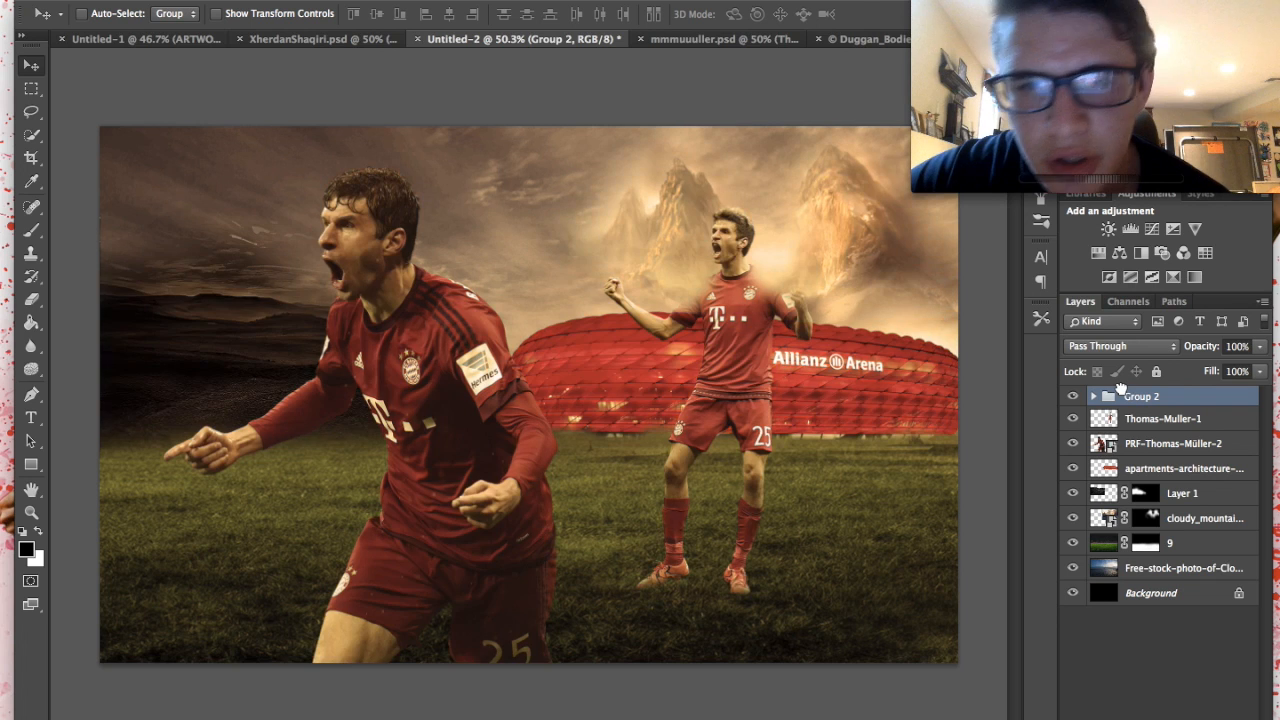
{"action": "scroll", "coordinate": [854, 339], "scroll_direction": "down", "scroll_amount": 1}
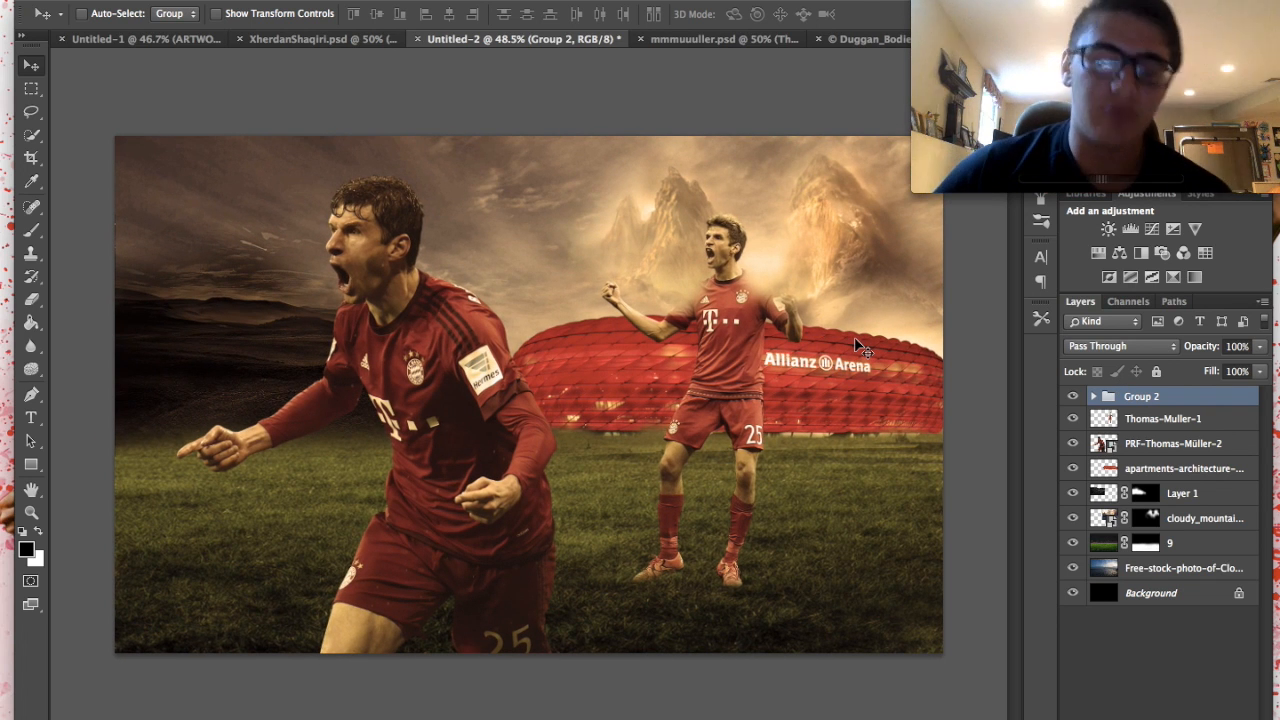
{"action": "left_click", "coordinate": [1093, 397]}
{"action": "left_click", "coordinate": [1093, 397]}
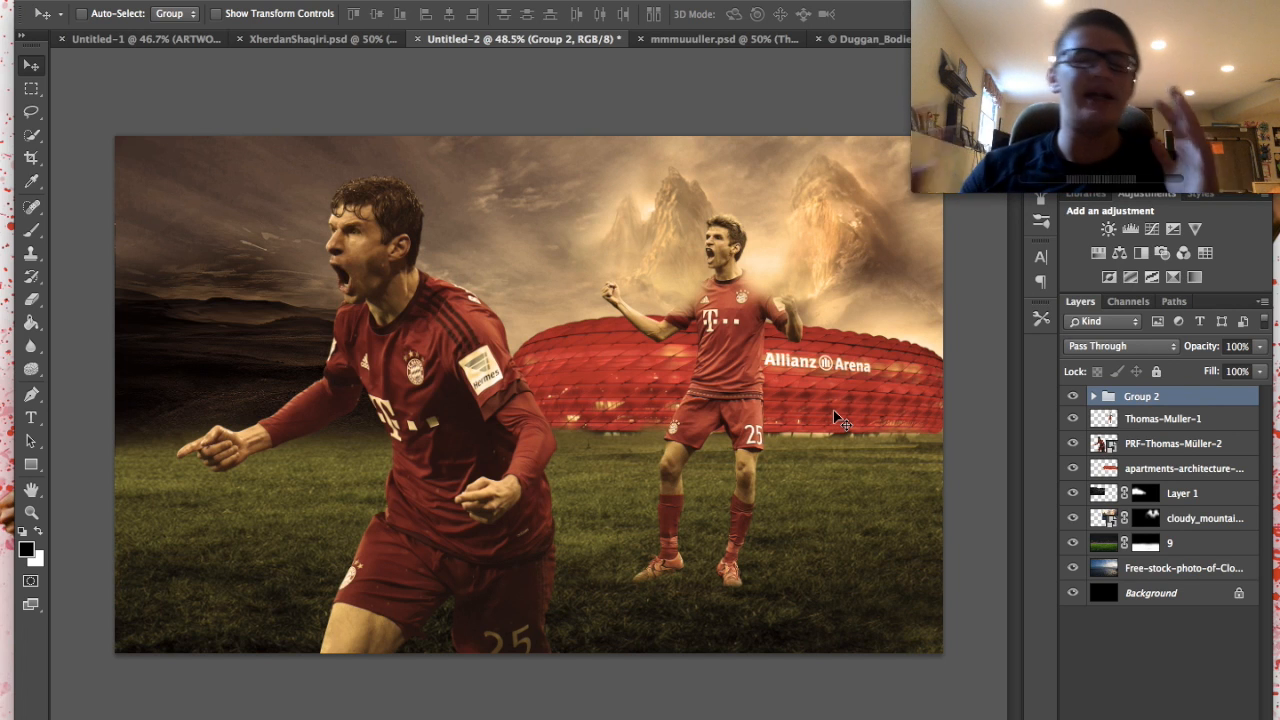
- Place the 25_high_res_fire_stock_images file above the PRF-Thomas-Müller-2 layer, scaled down and positioned behind the standing player's upper body
{"action": "left_click", "coordinate": [1208, 468]}
{"action": "left_click", "coordinate": [1204, 447]}
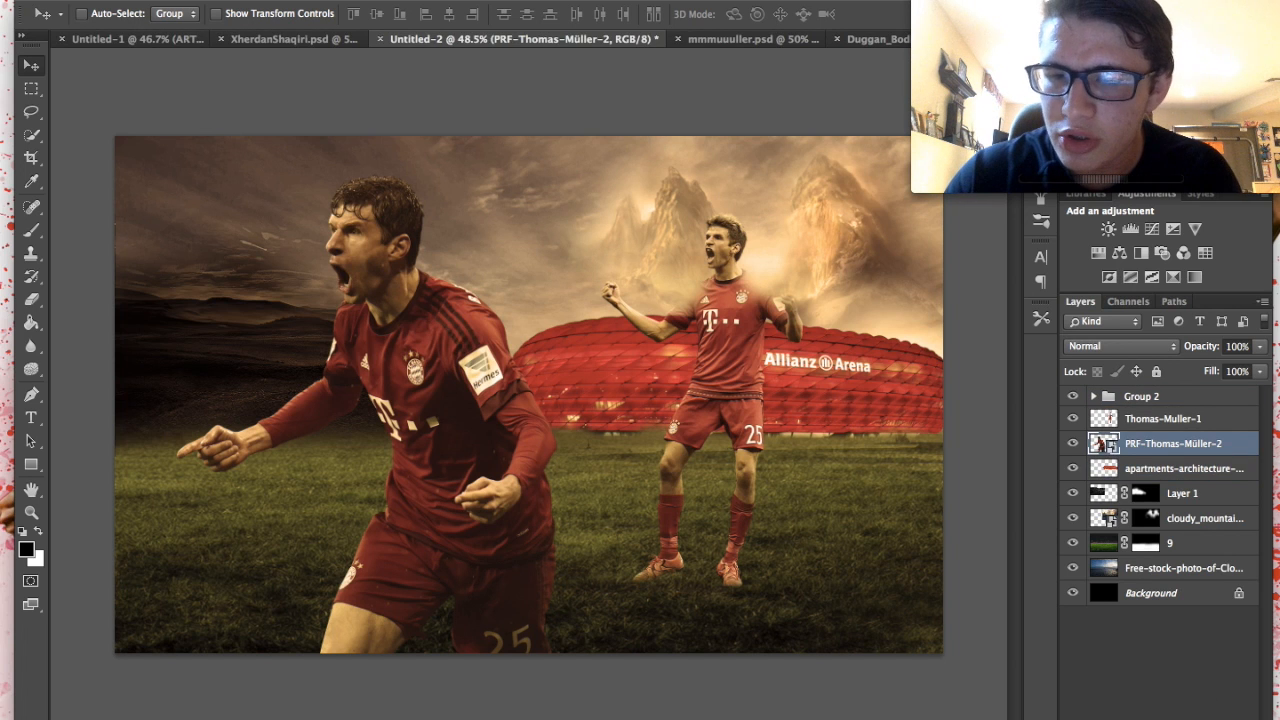
{"action": "left_click", "coordinate": [1216, 718]}
{"action": "mouse_move", "coordinate": [123, 712]}
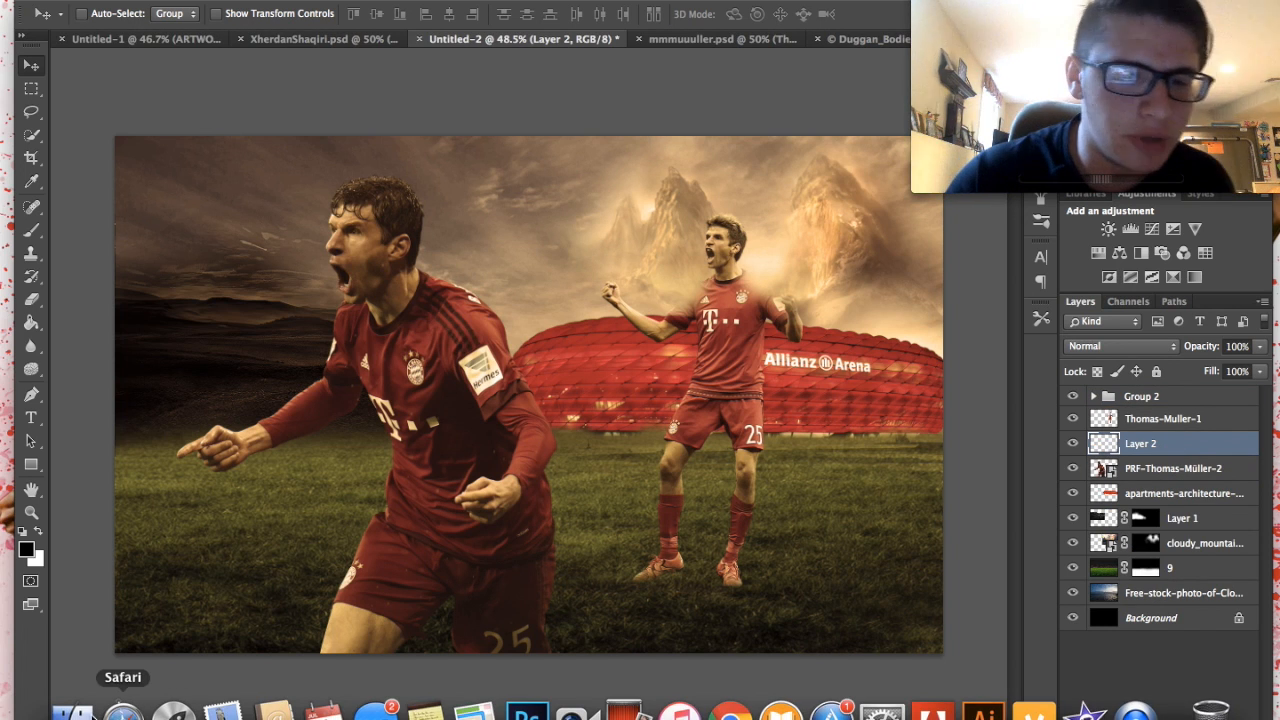
{"action": "left_click", "coordinate": [80, 708]}
{"action": "left_click", "coordinate": [551, 171]}
{"action": "left_click_drag", "start_coordinate": [647, 200], "coordinate": [482, 648]}
{"action": "left_click_drag", "start_coordinate": [568, 356], "coordinate": [787, 209]}
{"action": "left_click_drag", "start_coordinate": [723, 307], "coordinate": [740, 270]}
{"action": "key", "text": "Return"}
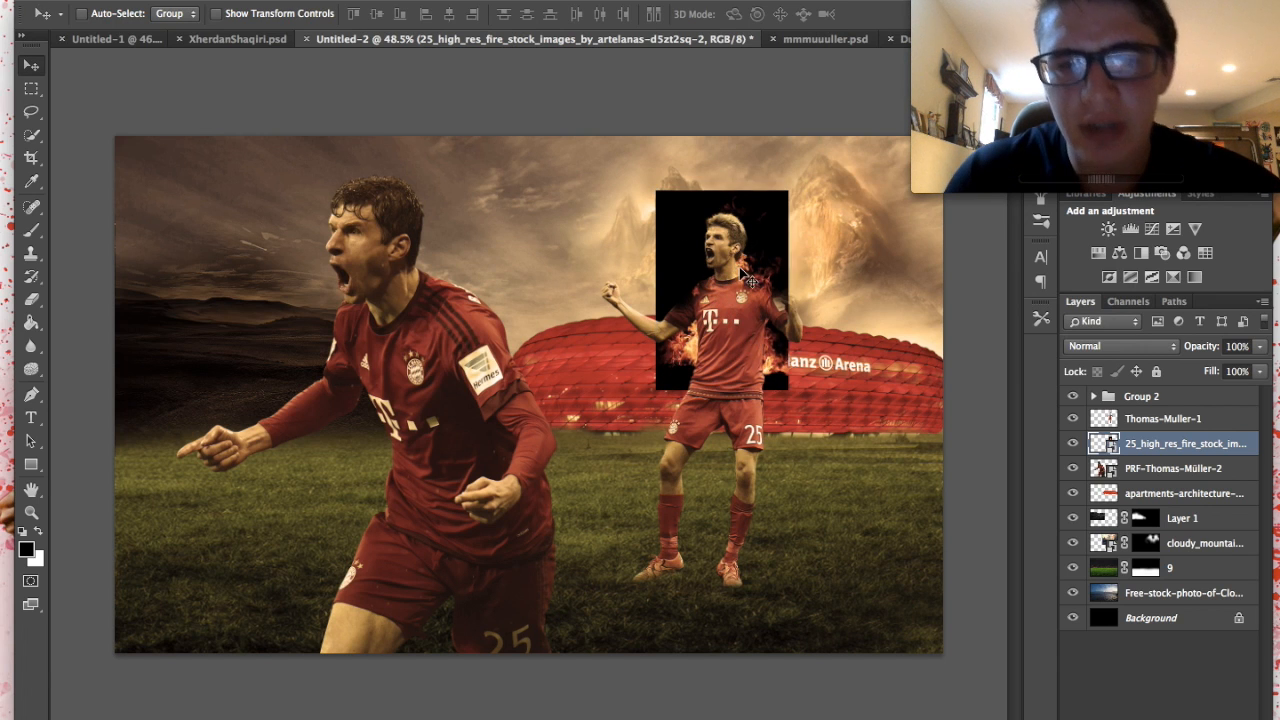
- Set the fire layer's blend mode to Screen and shift the flames up behind the standing player's shoulders
{"action": "left_click", "coordinate": [1095, 348]}
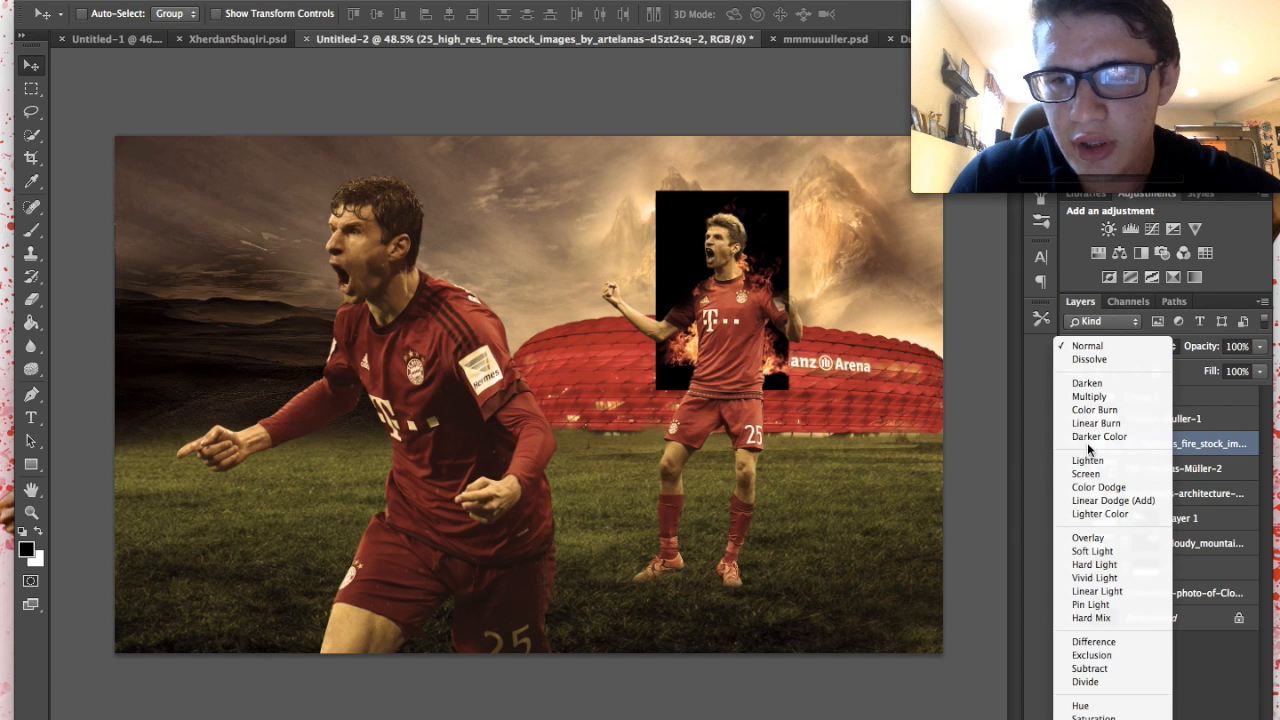
{"action": "left_click", "coordinate": [1086, 473]}
{"action": "scroll", "coordinate": [822, 342], "scroll_direction": "up", "scroll_amount": 2}
{"action": "left_click_drag", "start_coordinate": [750, 333], "coordinate": [733, 253]}
{"action": "scroll", "coordinate": [733, 254], "scroll_direction": "down", "scroll_amount": 2}
{"action": "scroll", "coordinate": [733, 254], "scroll_direction": "up", "scroll_amount": 2}
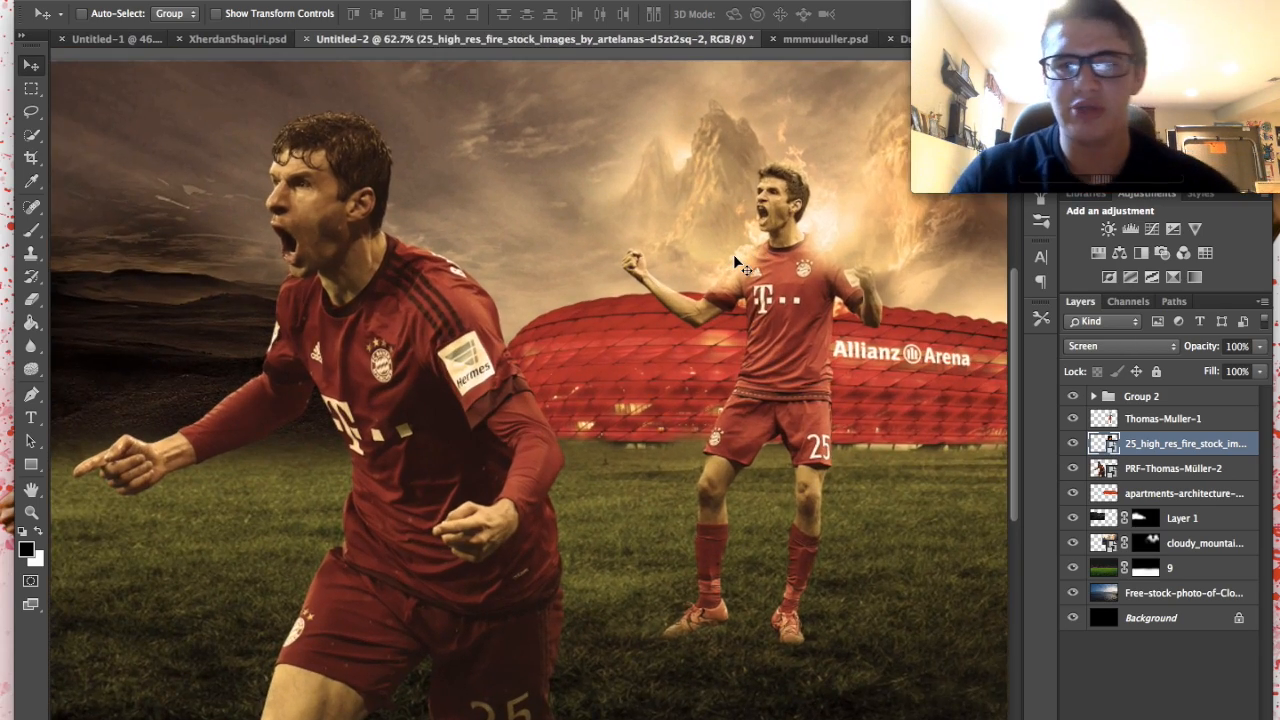
{"action": "scroll", "coordinate": [733, 254], "scroll_direction": "down", "scroll_amount": 1}
{"action": "scroll", "coordinate": [741, 268], "scroll_direction": "down", "scroll_amount": 1}
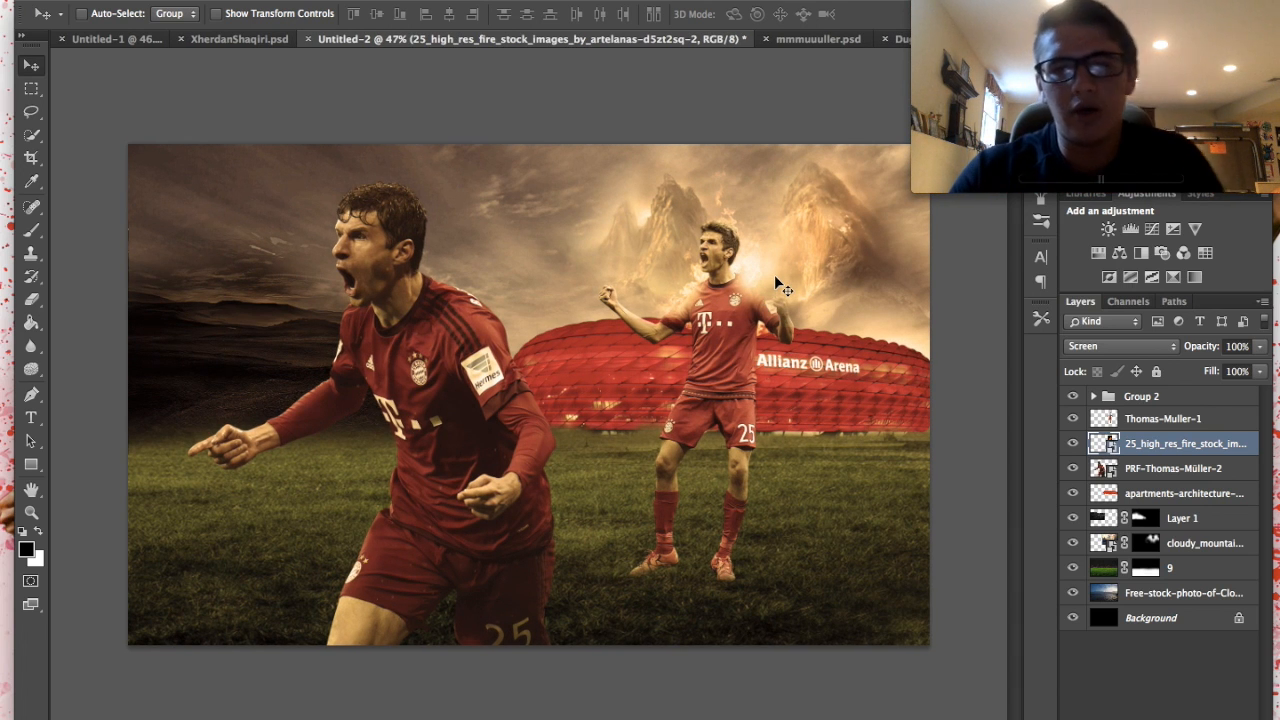
- In mmmuuuller.psd, show the two maxresdefault-33 copy layers and merge them into one
{"action": "left_click", "coordinate": [830, 40]}
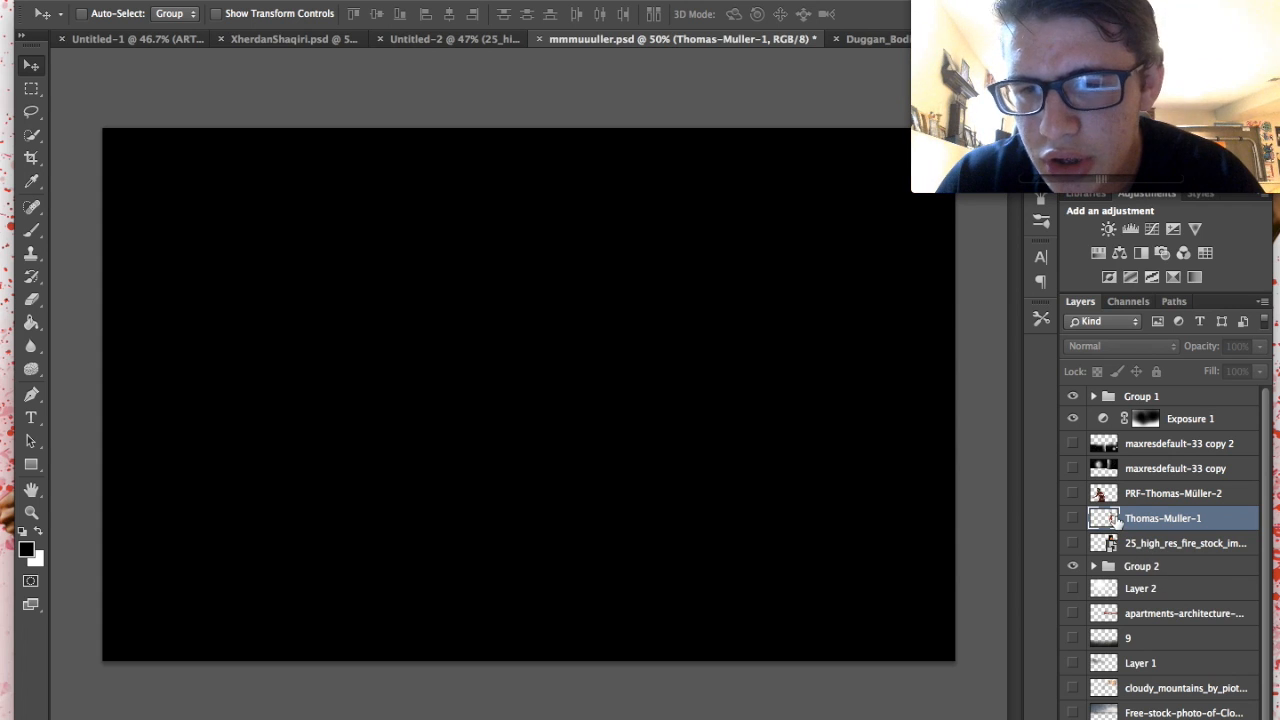
{"action": "left_click", "coordinate": [1143, 472]}
{"action": "left_click", "coordinate": [1072, 466]}
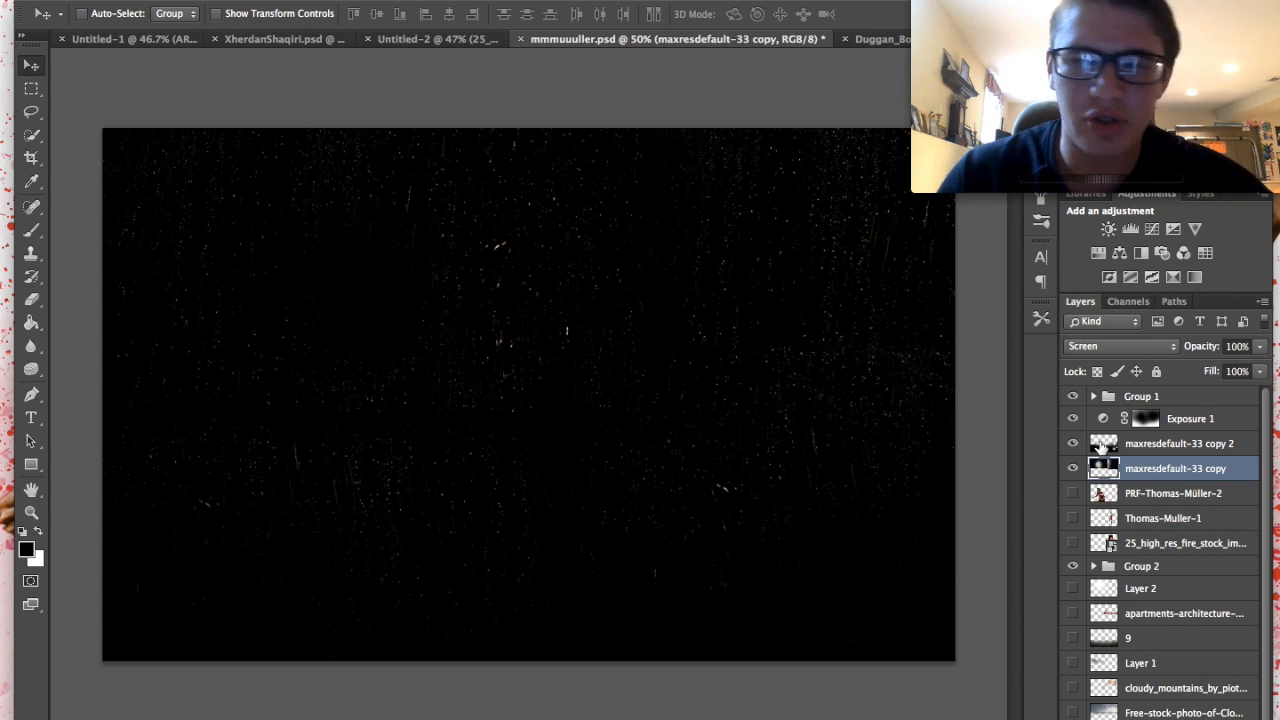
{"action": "left_click", "coordinate": [1101, 447], "text": "shift"}
{"action": "key", "text": "super+e"}
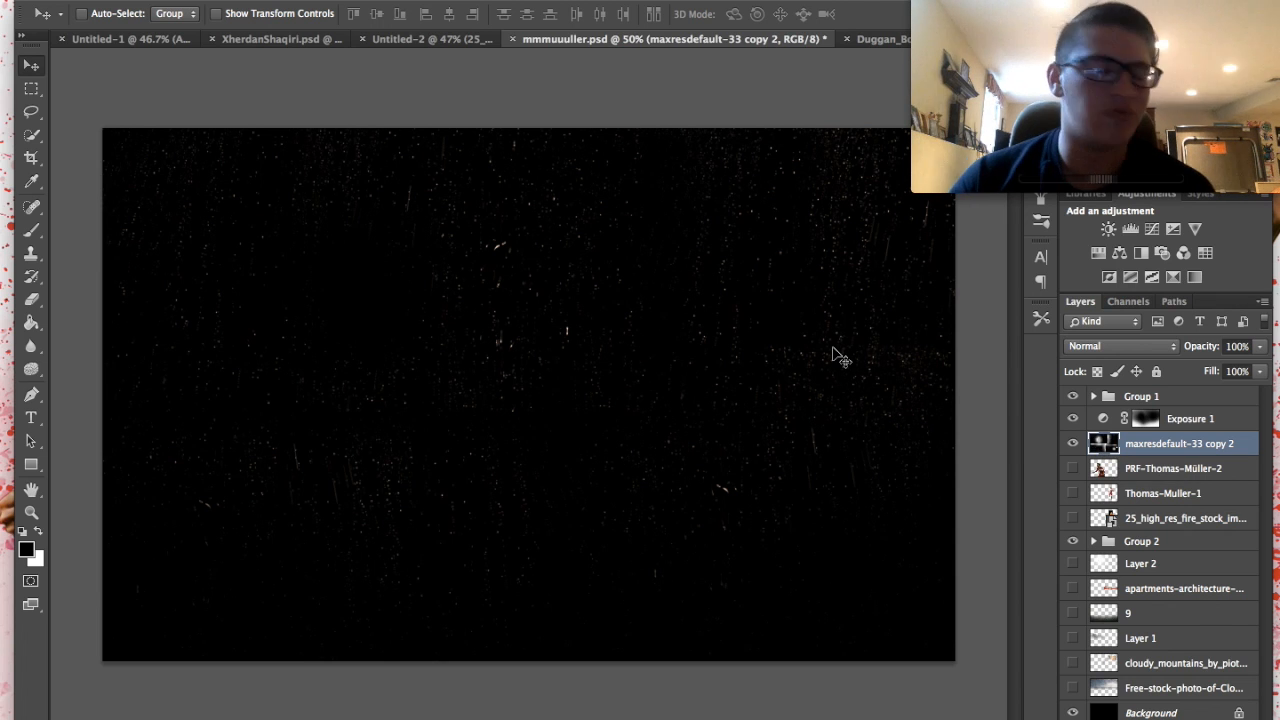
- Copy the merged maxresdefault-33 layer into Untitled-2 over the whole canvas and set its blend mode to Screen
{"action": "mouse_move", "coordinate": [792, 366]}
{"action": "left_mouse_down"}
{"action": "mouse_move", "coordinate": [783, 403]}
{"action": "mouse_move", "coordinate": [835, 370]}
{"action": "mouse_move", "coordinate": [790, 362]}
{"action": "mouse_move", "coordinate": [760, 385]}
{"action": "mouse_move", "coordinate": [815, 375]}
{"action": "left_mouse_up"}
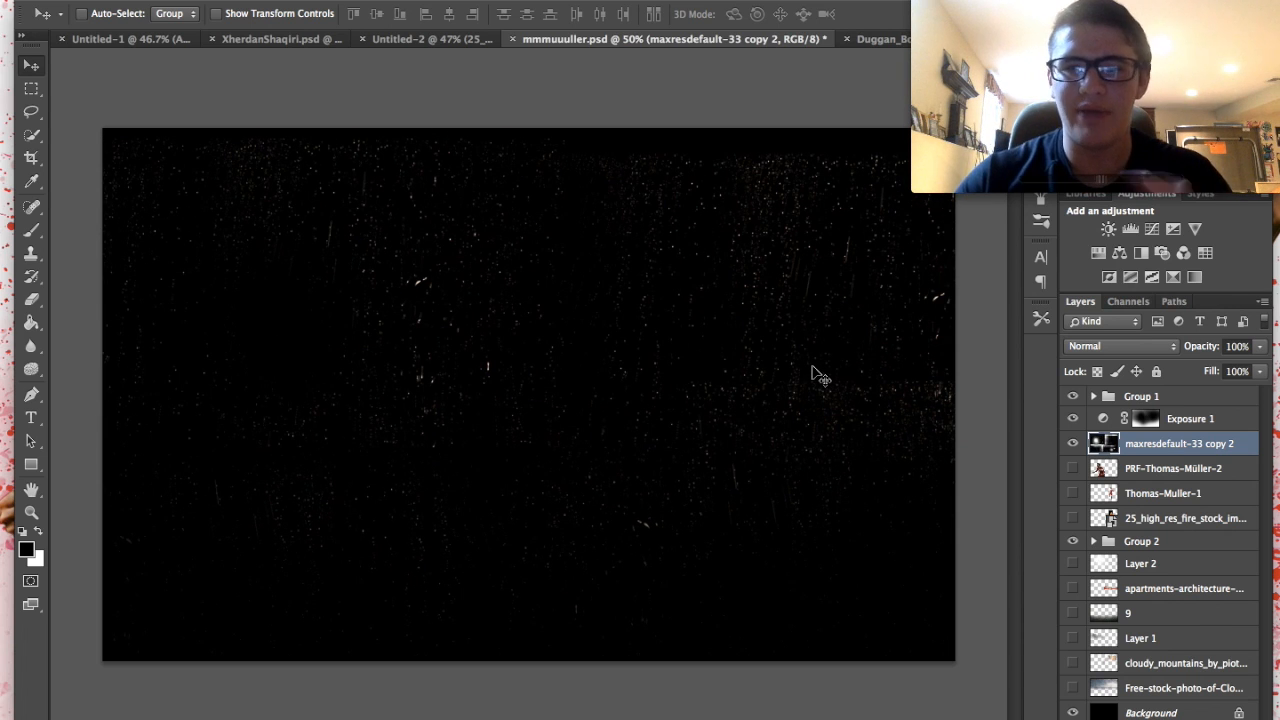
{"action": "left_click_drag", "start_coordinate": [648, 278], "coordinate": [772, 342]}
{"action": "left_click", "coordinate": [1142, 346]}
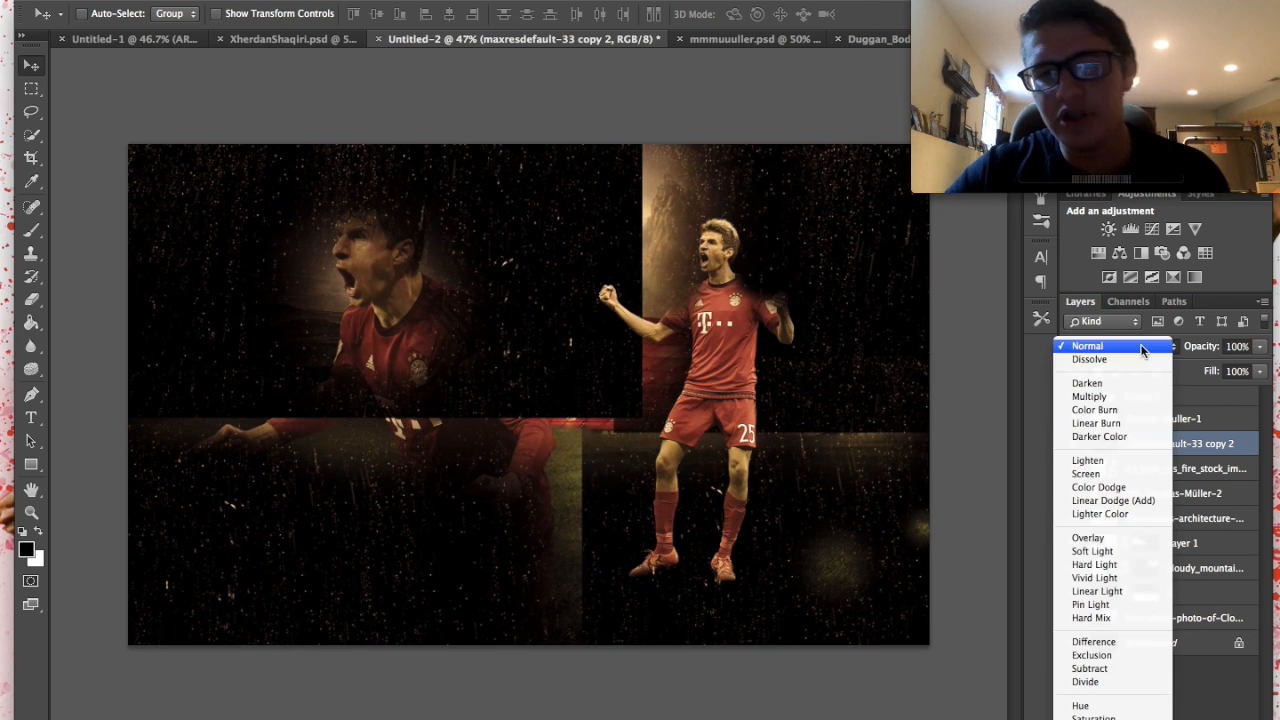
{"action": "left_click", "coordinate": [1113, 474]}
{"action": "scroll", "coordinate": [833, 413], "scroll_direction": "up", "scroll_amount": 2}
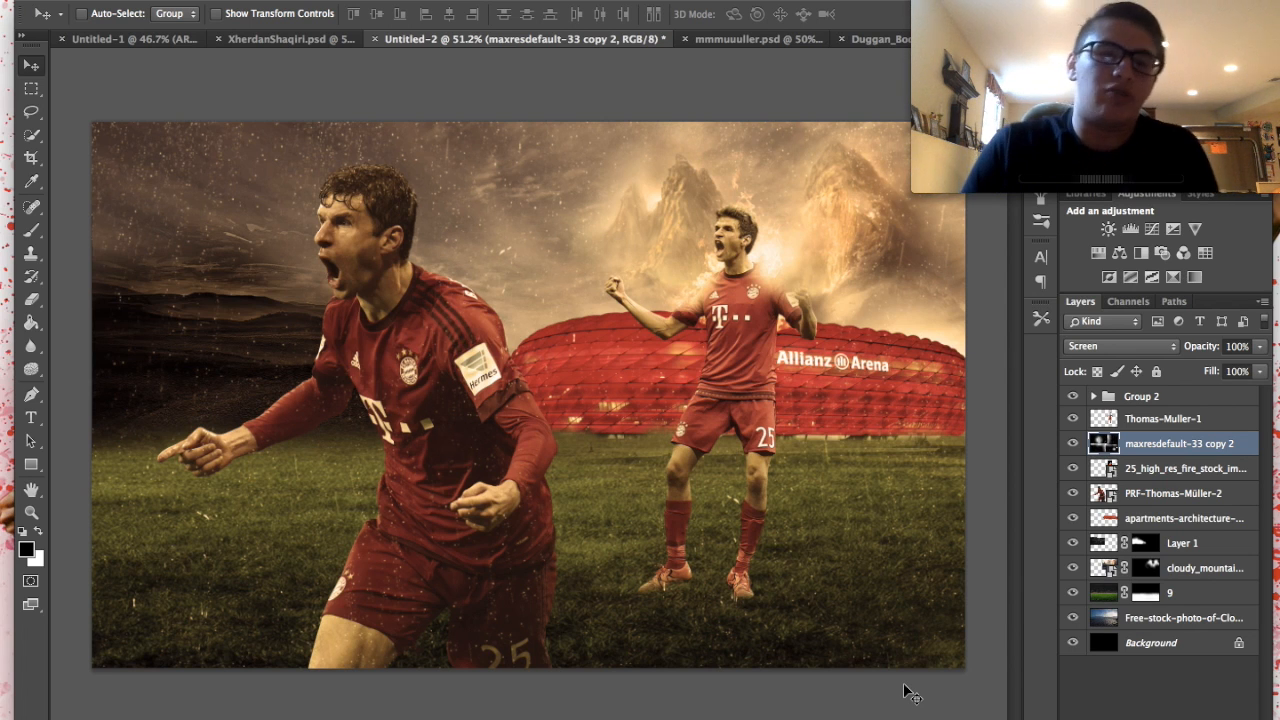
- Lighten Layer 1's dark hills with a Hue/Saturation adjustment, setting Lightness to +9
{"action": "left_click", "coordinate": [1102, 543]}
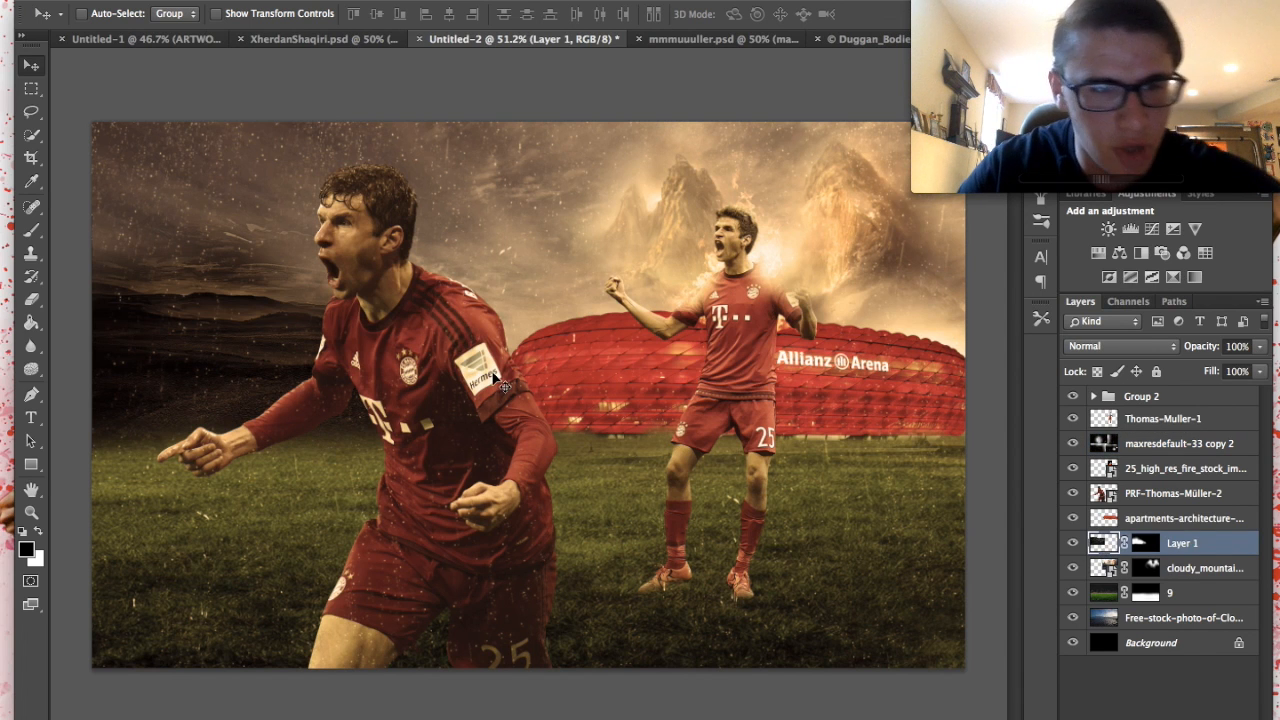
{"action": "key", "text": "super+u"}
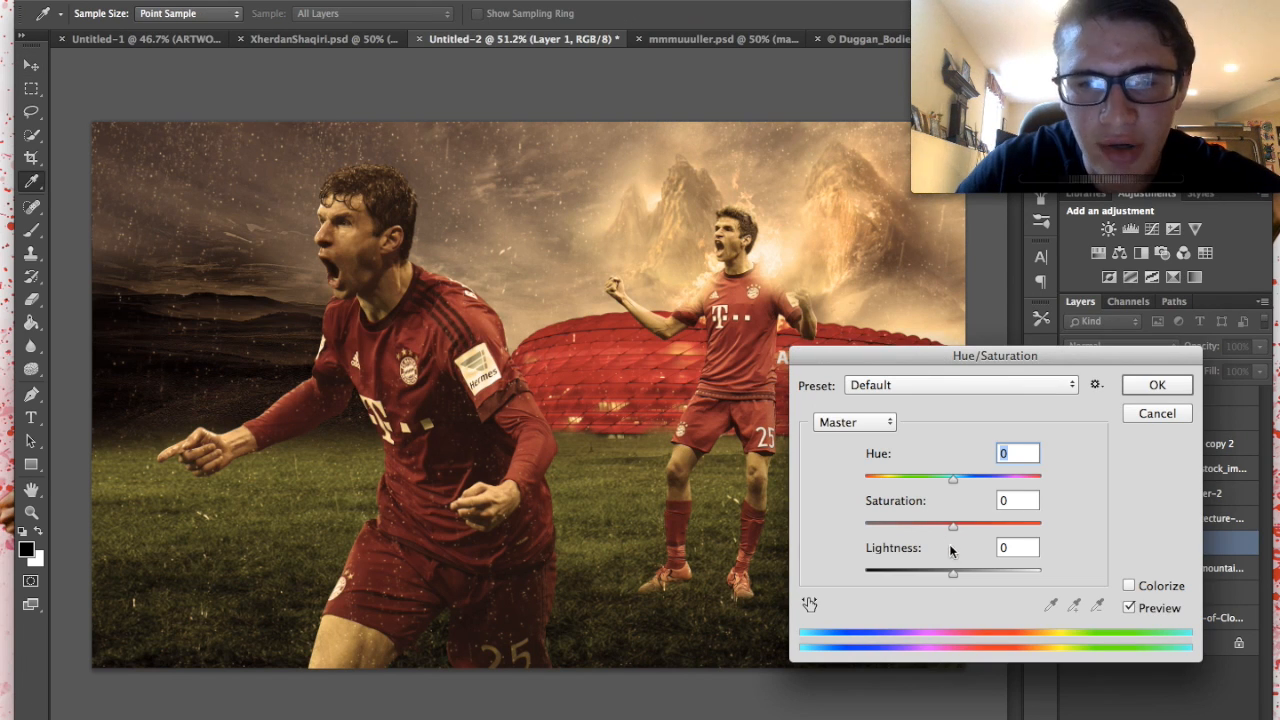
{"action": "left_click_drag", "start_coordinate": [953, 572], "coordinate": [965, 572]}
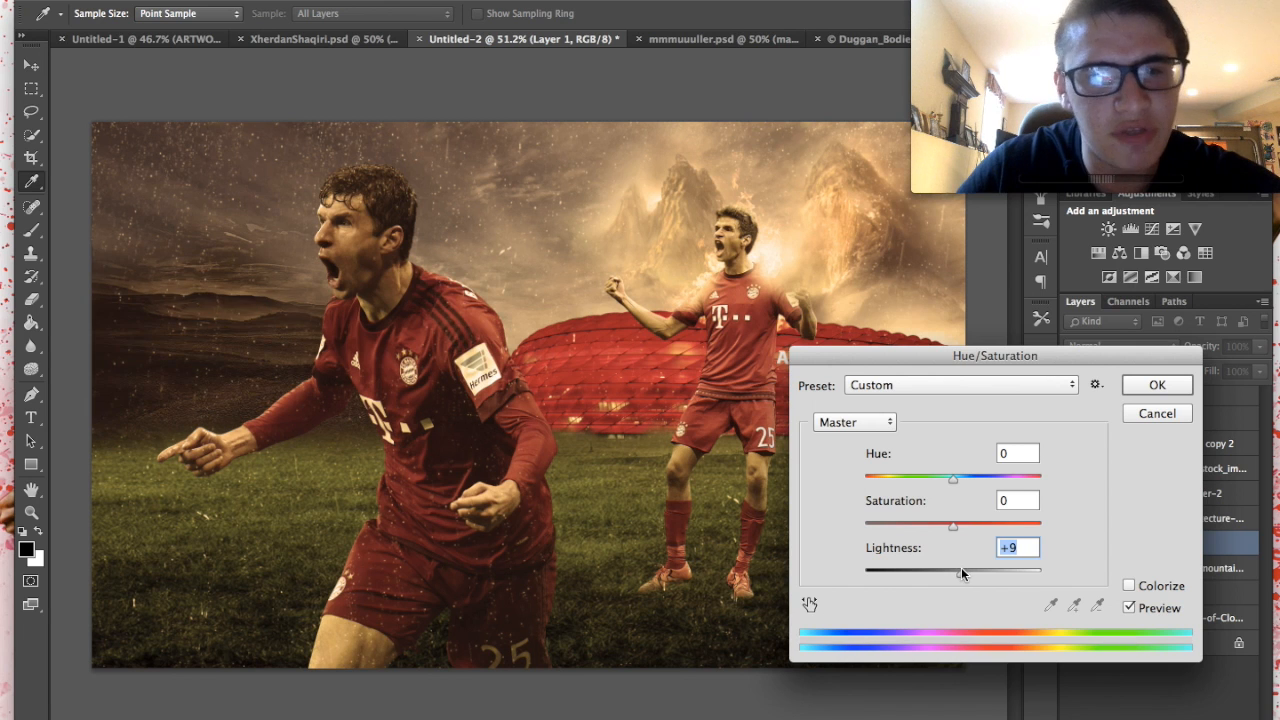
{"action": "left_click", "coordinate": [1155, 385]}
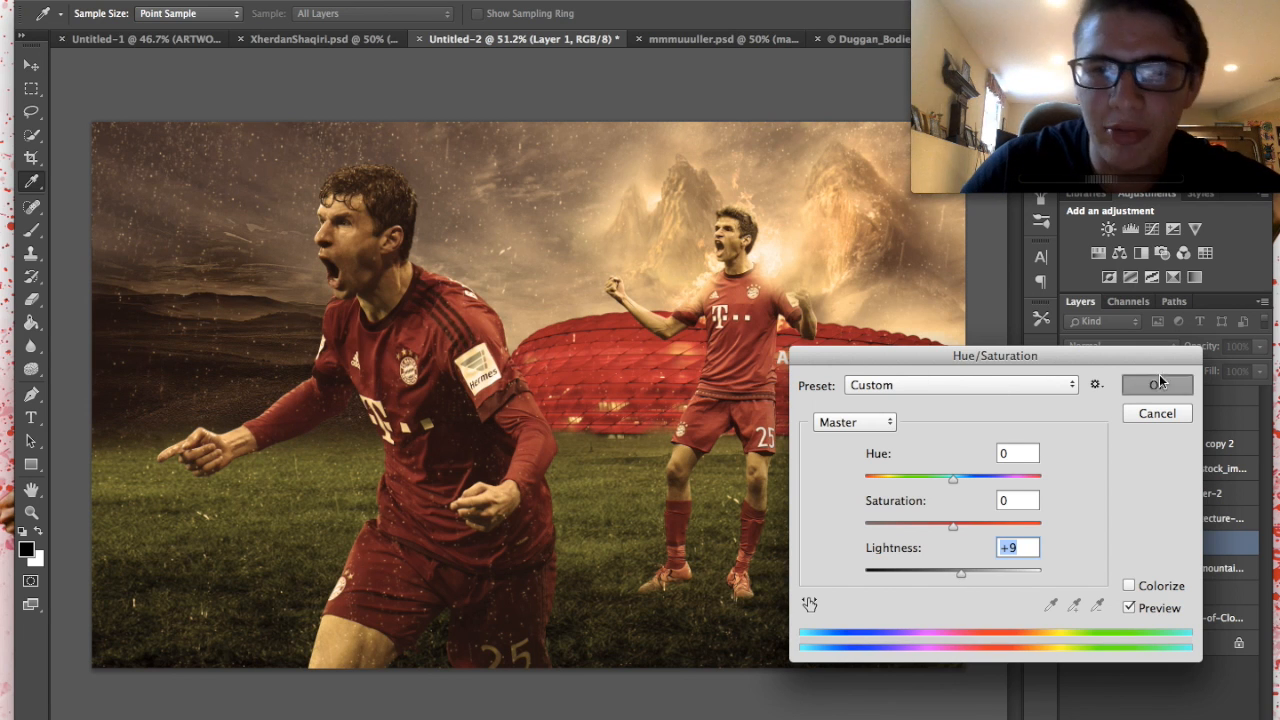
{"action": "key", "text": "v"}
{"action": "scroll", "coordinate": [823, 282], "scroll_direction": "up", "scroll_amount": 1}
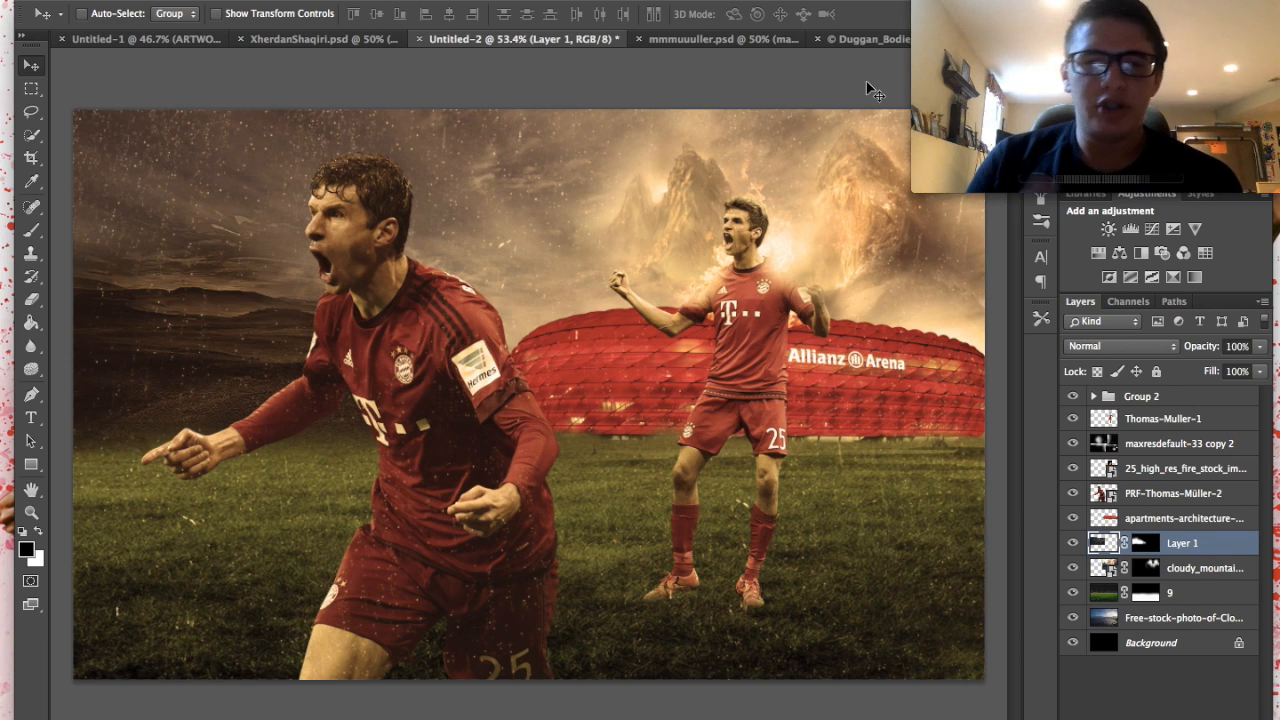
- Copy the Exposure 1 adjustment layer from mmmuuuller.psd into Untitled-2 above Layer 1 and fit its mask to the canvas
{"action": "left_click", "coordinate": [720, 39]}
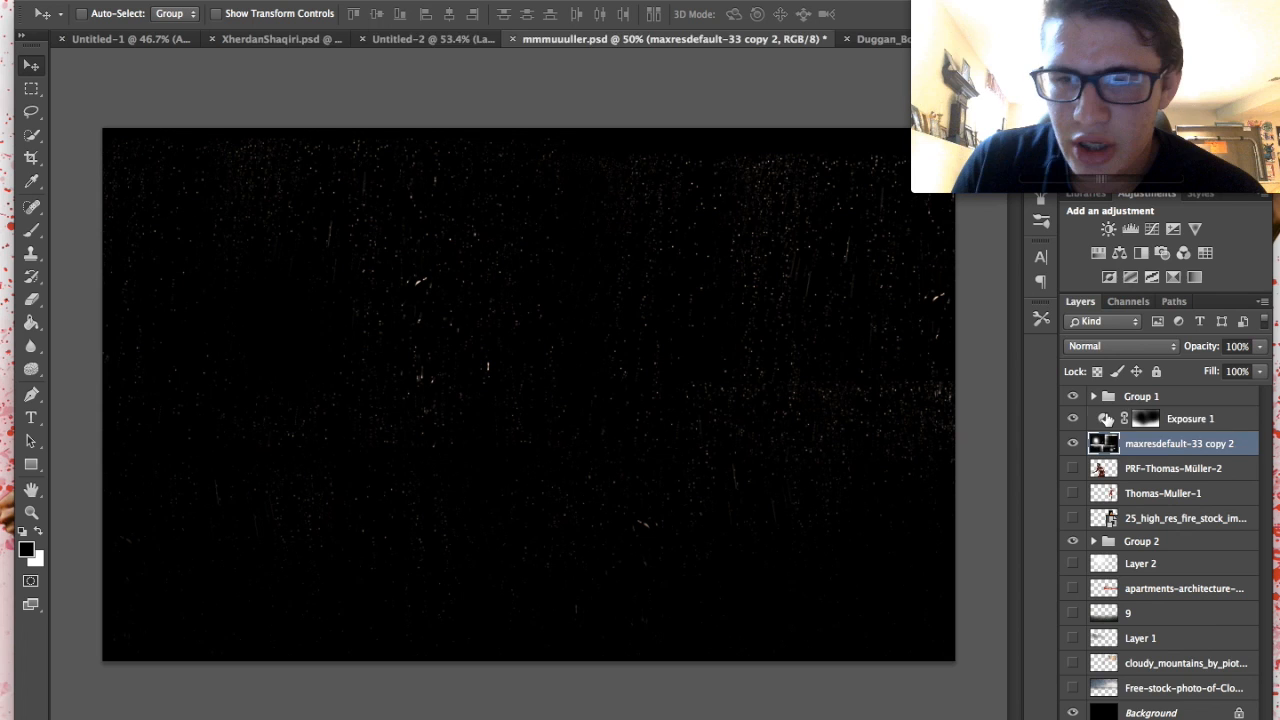
{"action": "left_click", "coordinate": [1106, 418]}
{"action": "left_click_drag", "start_coordinate": [427, 180], "coordinate": [503, 221]}
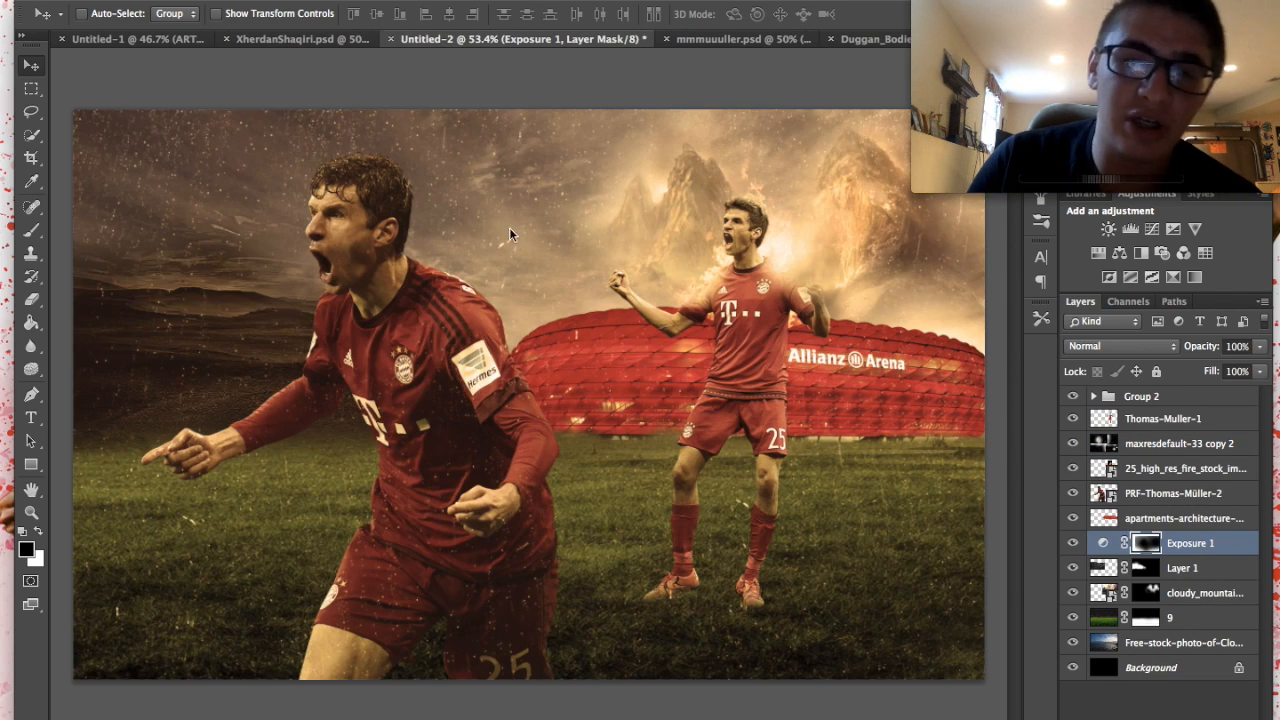
{"action": "scroll", "coordinate": [568, 312], "scroll_direction": "down", "scroll_amount": 3}
{"action": "left_click_drag", "start_coordinate": [568, 312], "coordinate": [508, 262]}
{"action": "key", "text": "ctrl+t"}
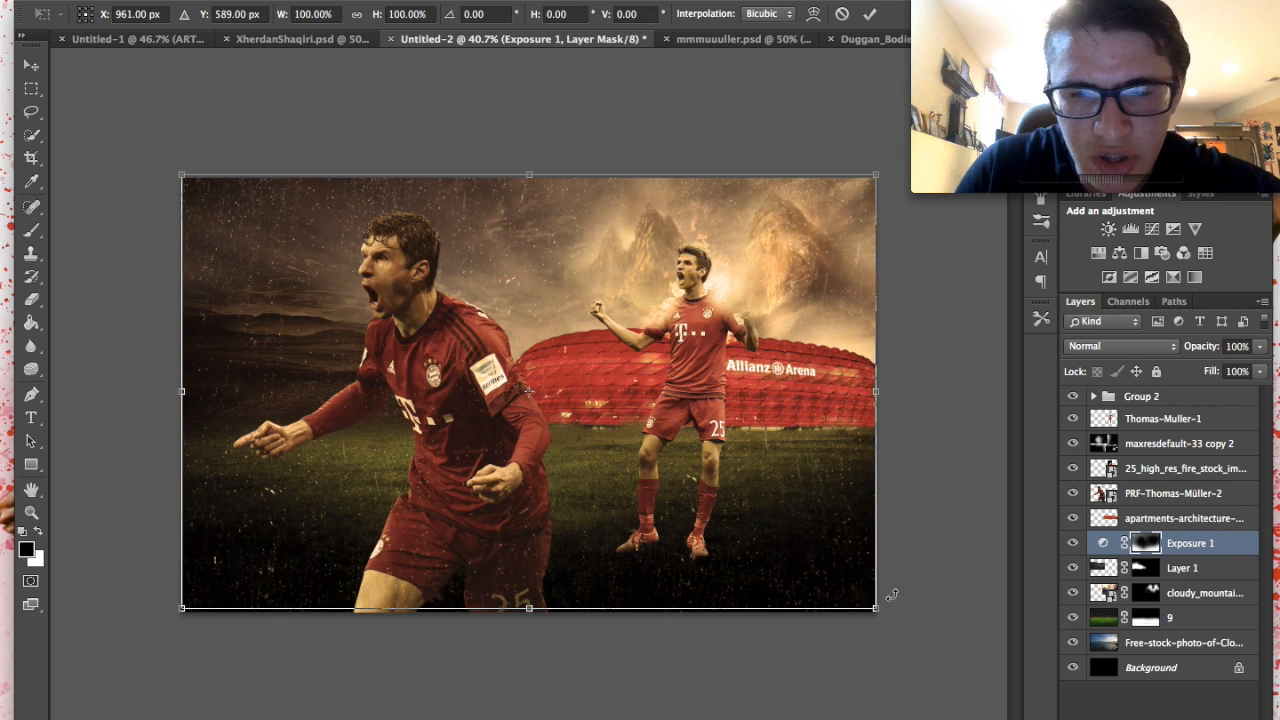
{"action": "left_click_drag", "start_coordinate": [876, 606], "coordinate": [880, 612]}
{"action": "key", "text": "Return"}
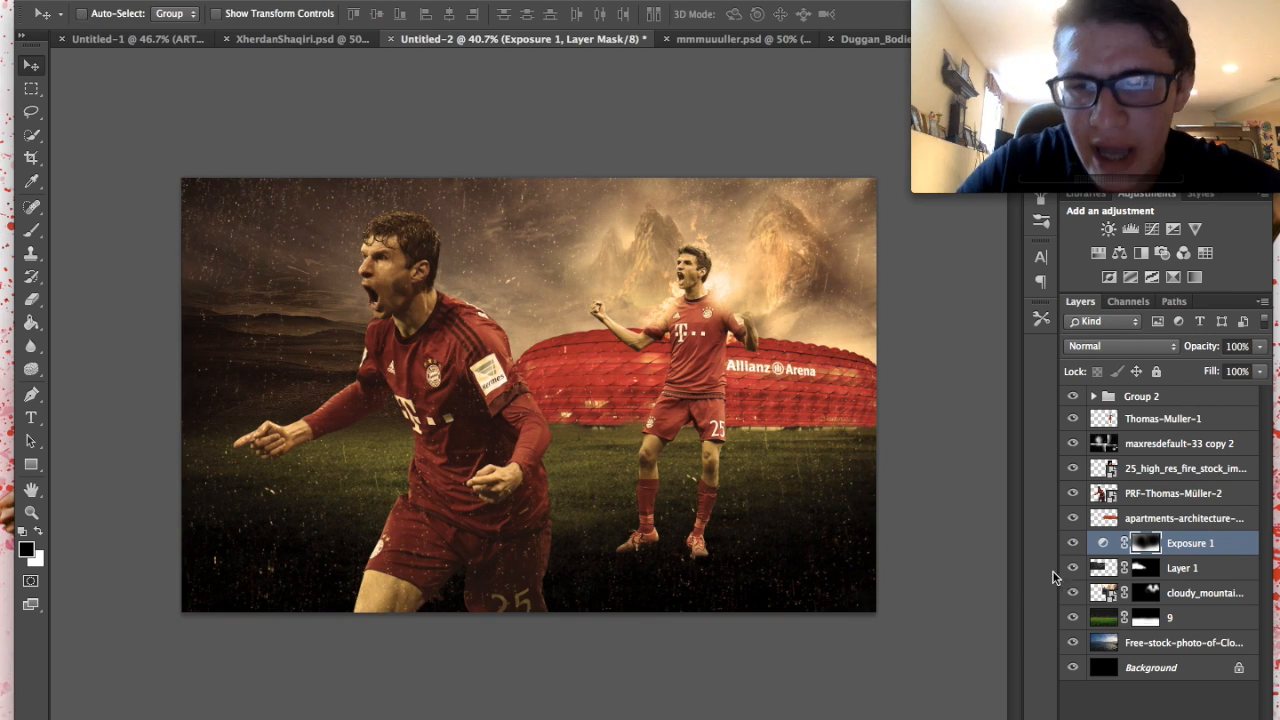
- Move the Exposure 1 adjustment layer above Group 2 and reduce its opacity to 46%
{"action": "left_click_drag", "start_coordinate": [1110, 545], "coordinate": [1096, 390]}
{"action": "key", "text": "ctrl+plus"}
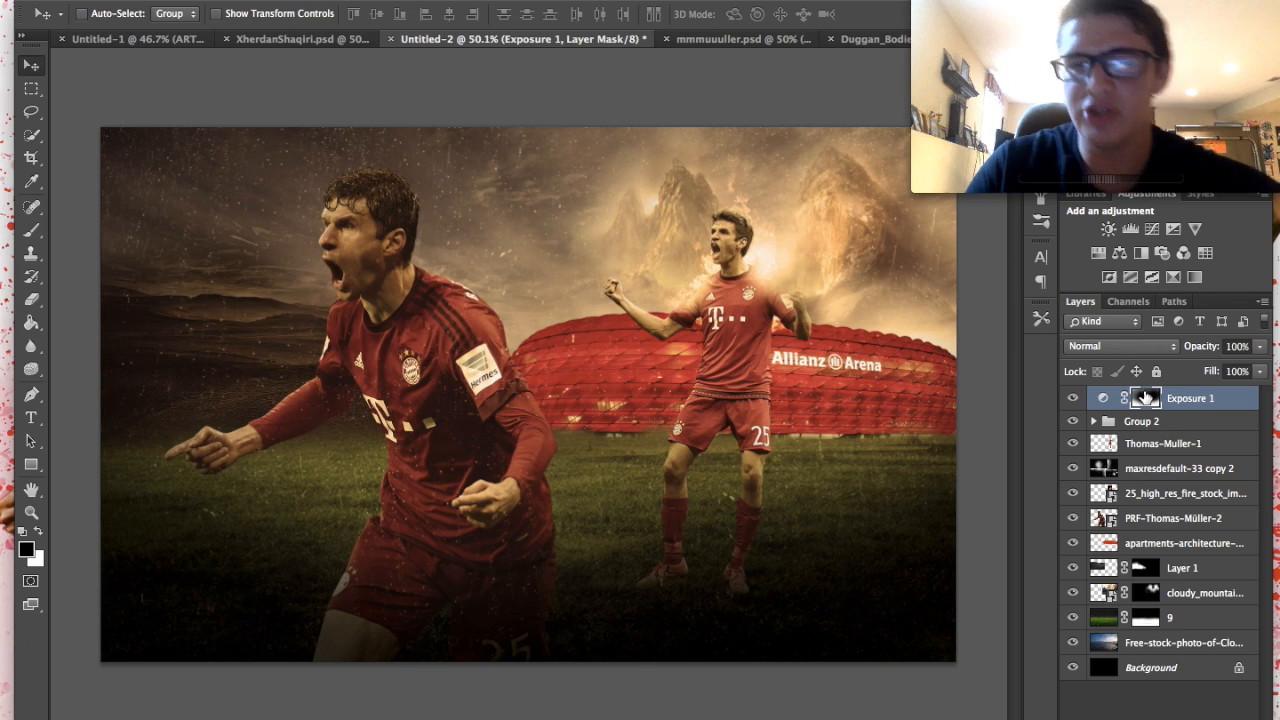
{"action": "double_click", "coordinate": [1104, 398]}
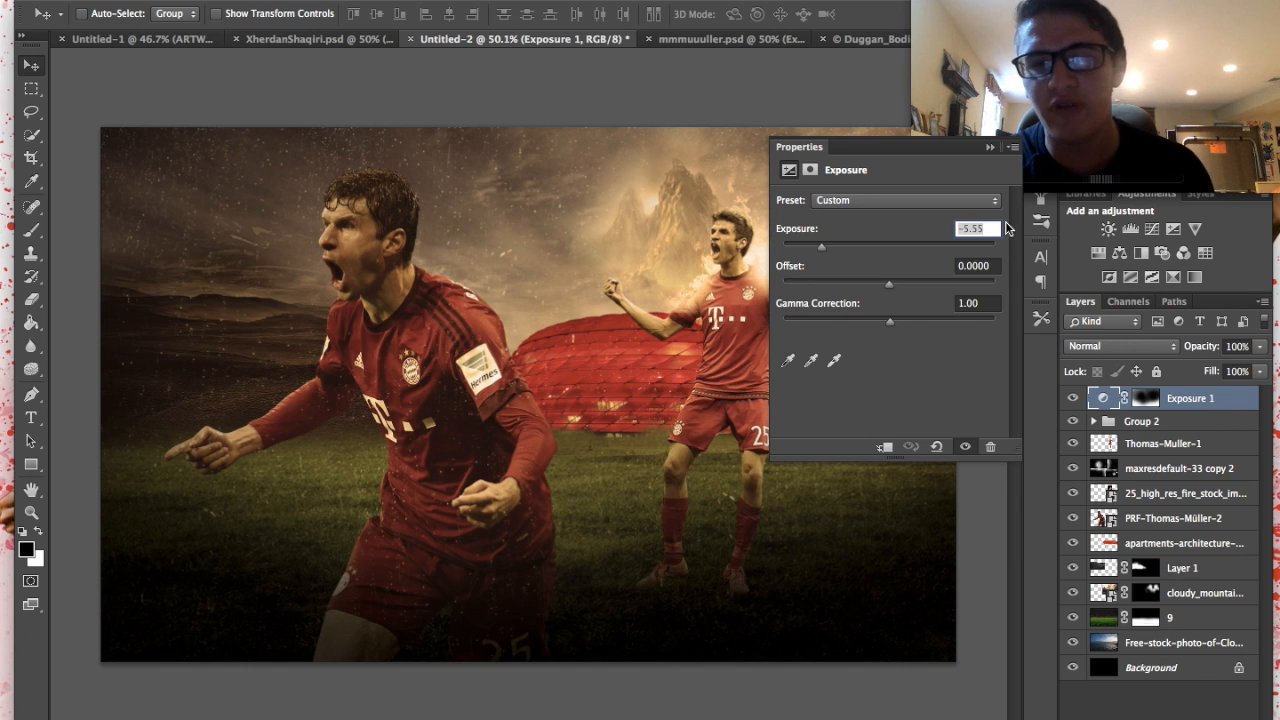
{"action": "left_click", "coordinate": [991, 148]}
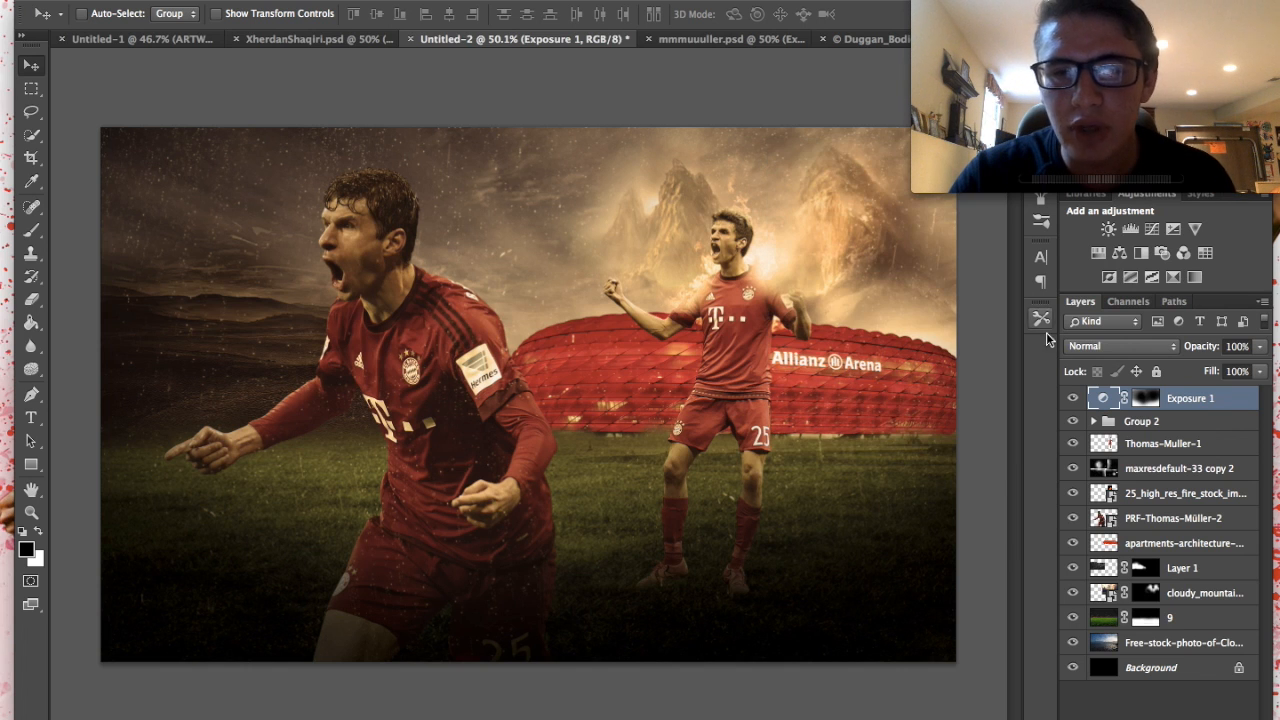
{"action": "left_click", "coordinate": [1072, 398]}
{"action": "left_click", "coordinate": [1072, 398]}
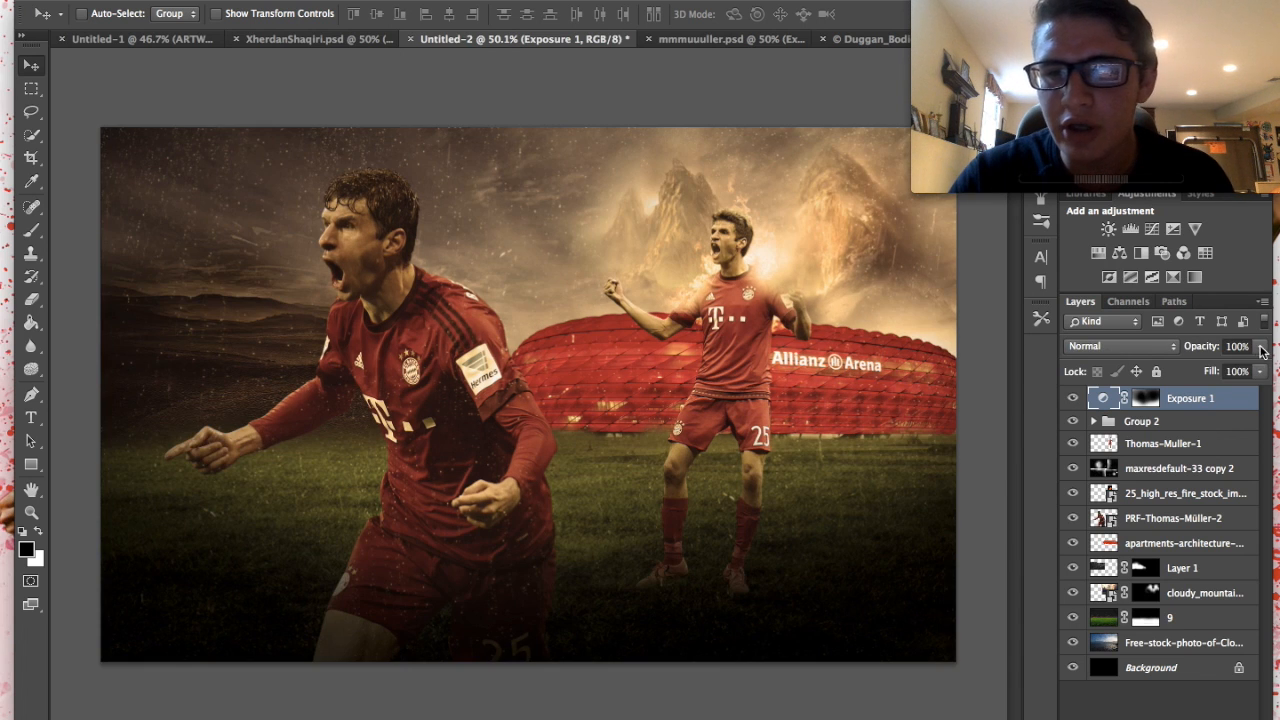
{"action": "left_click_drag", "start_coordinate": [1230, 372], "coordinate": [1221, 368]}
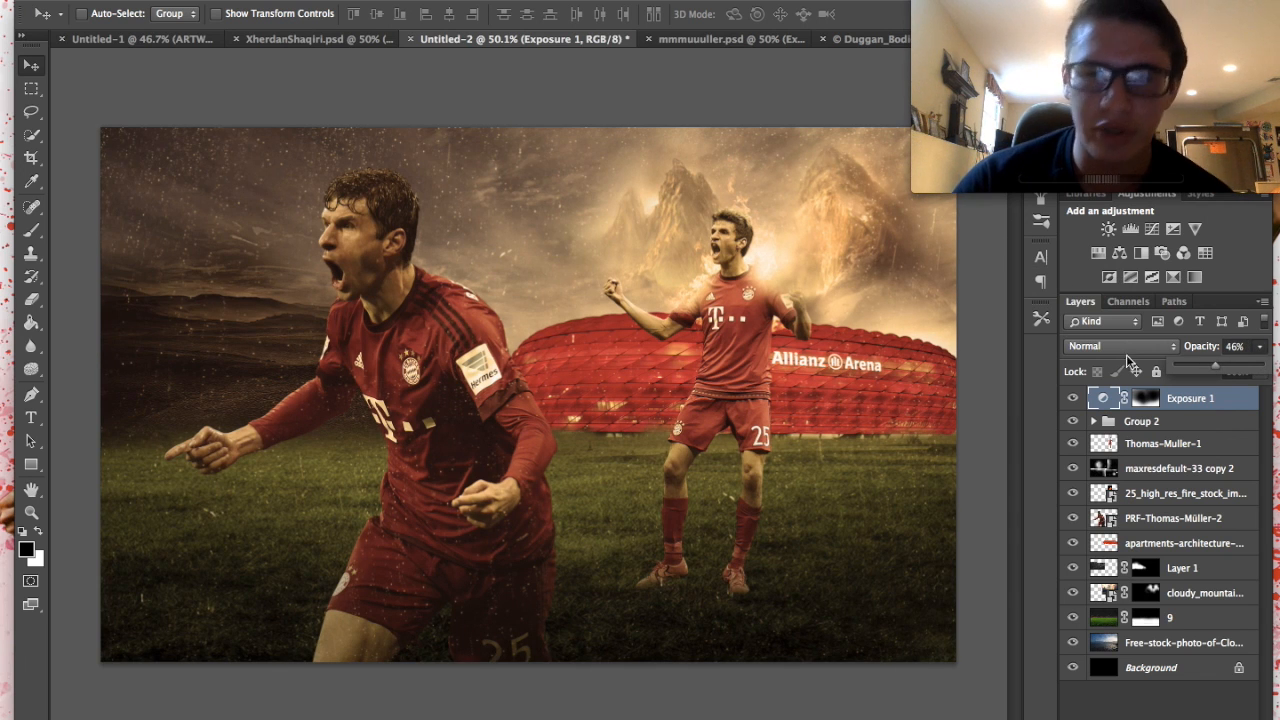
- Copy Group 1 from mmmuuuller.psd into Untitled-2 above the Exposure 1 layer
{"action": "key", "text": "ctrl+Tab"}
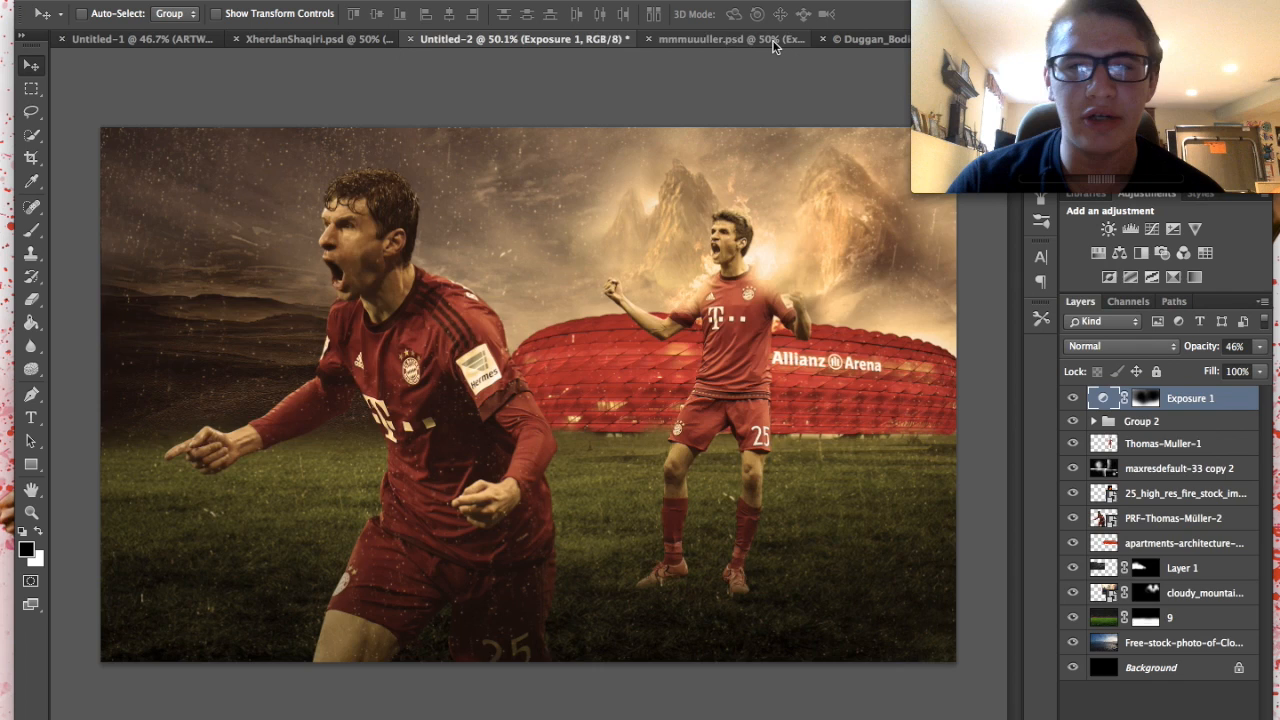
{"action": "left_click", "coordinate": [1133, 399]}
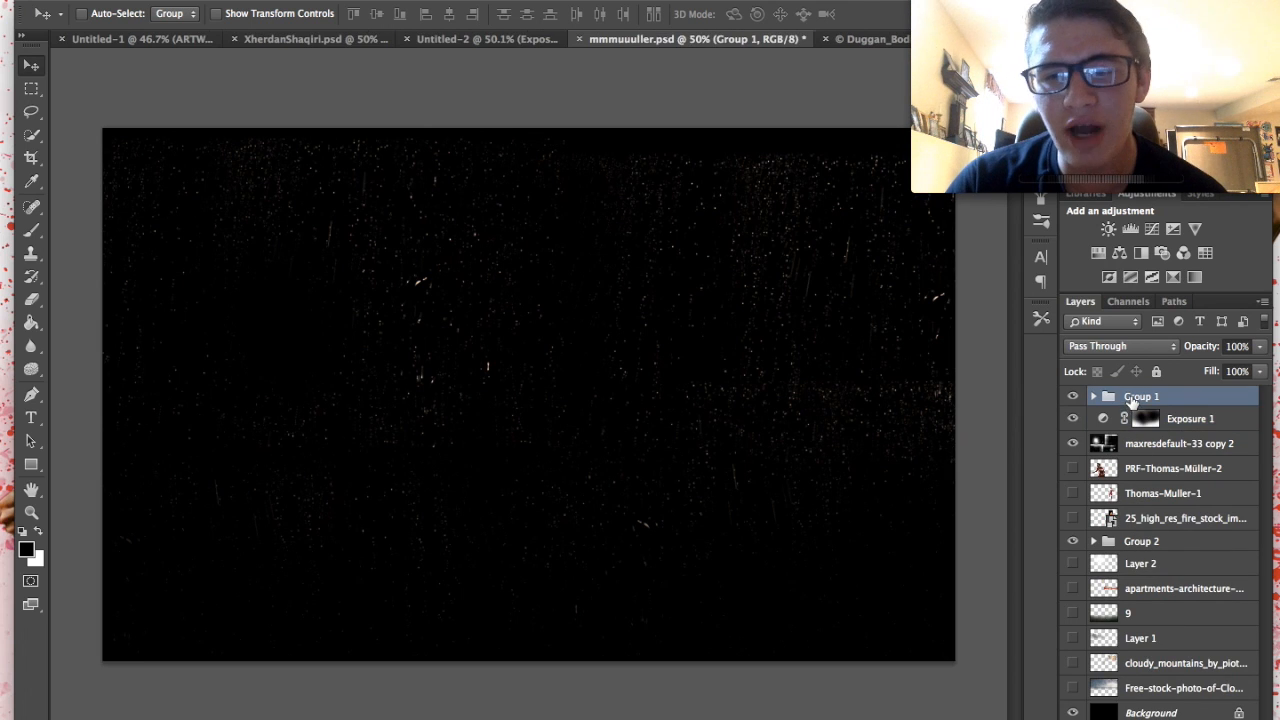
{"action": "left_click", "coordinate": [472, 38]}
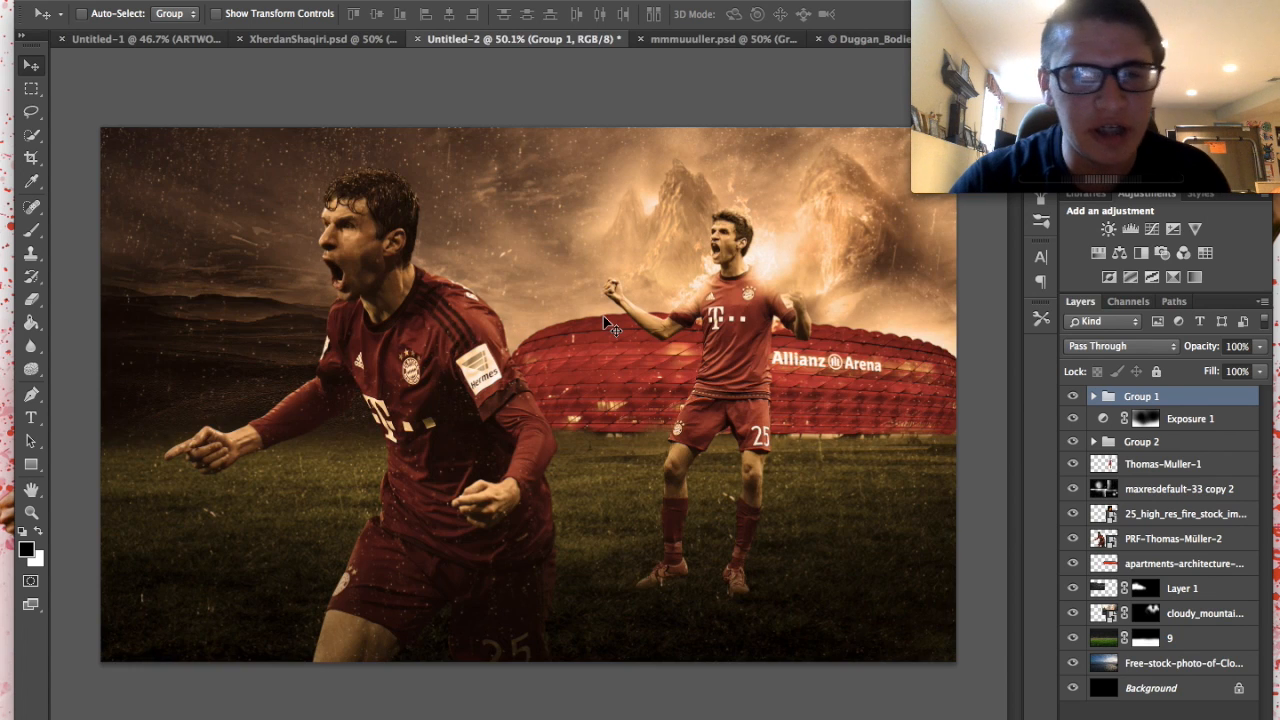
- Expand Group 1 and inspect the filter and density settings of Photo Filter 3 and Photo Filter 2
{"action": "scroll", "coordinate": [605, 322], "scroll_direction": "up", "scroll_amount": 2}
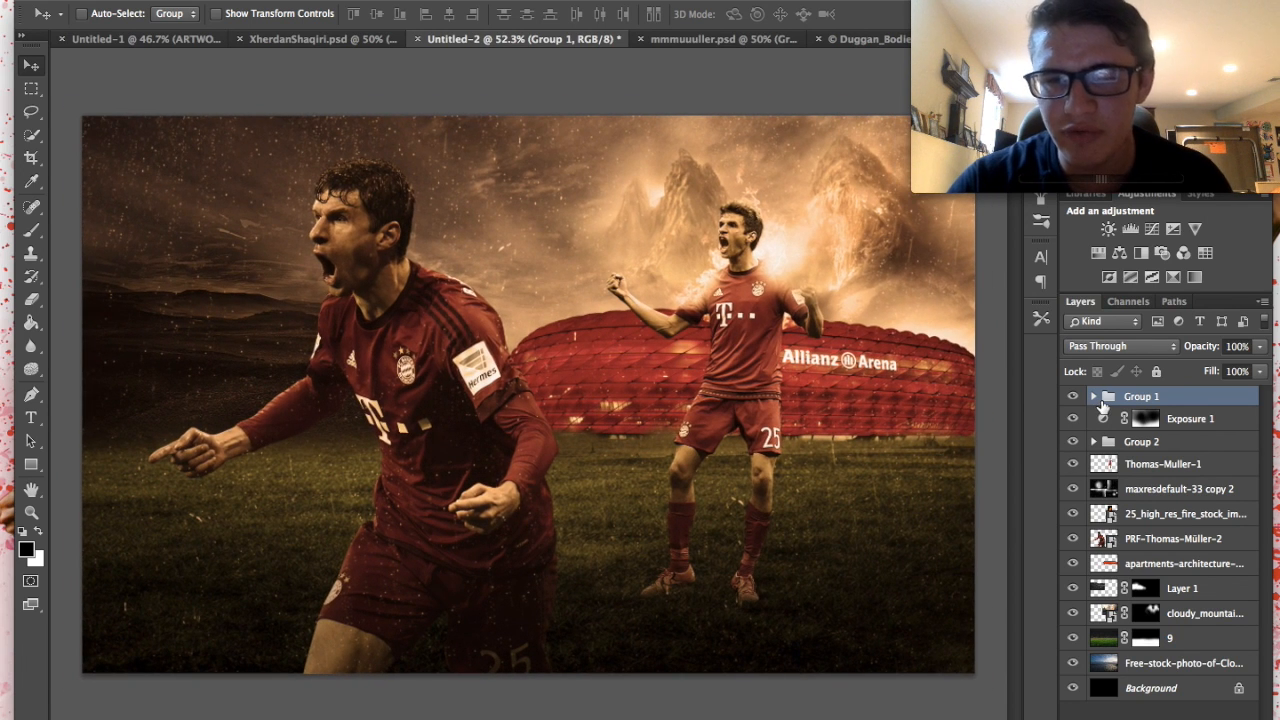
{"action": "left_click", "coordinate": [1094, 397]}
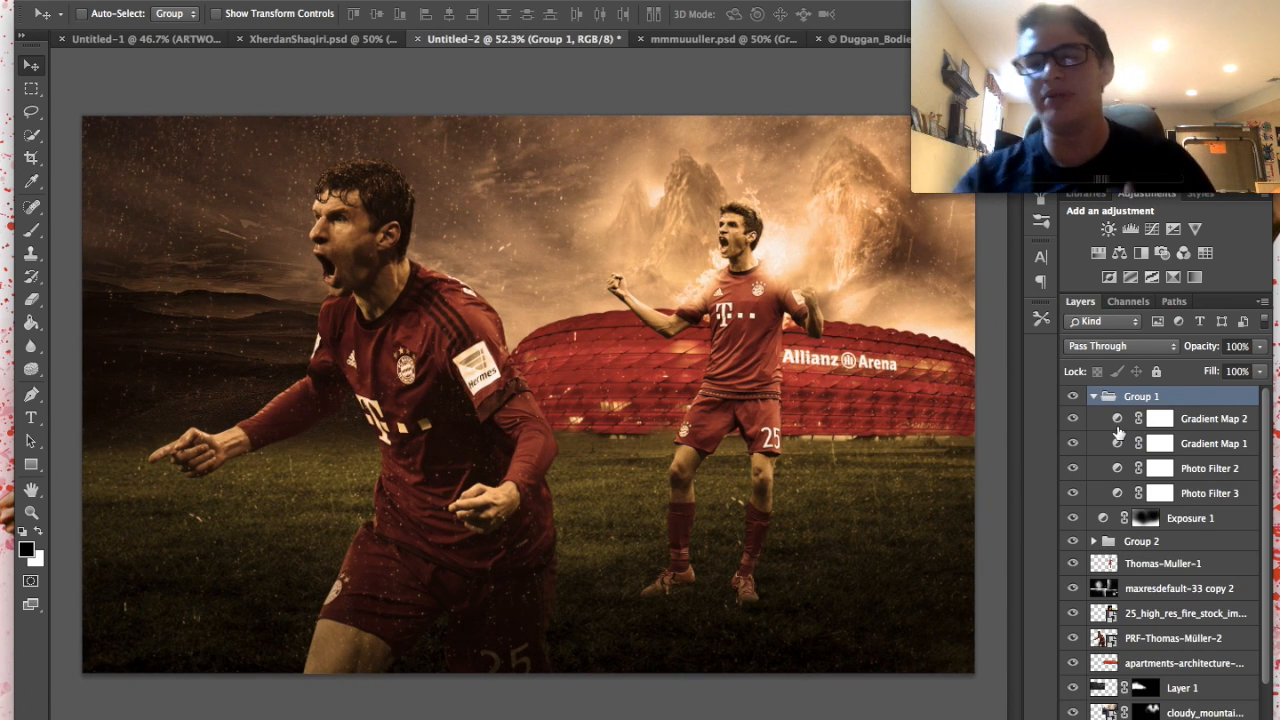
{"action": "double_click", "coordinate": [1117, 494]}
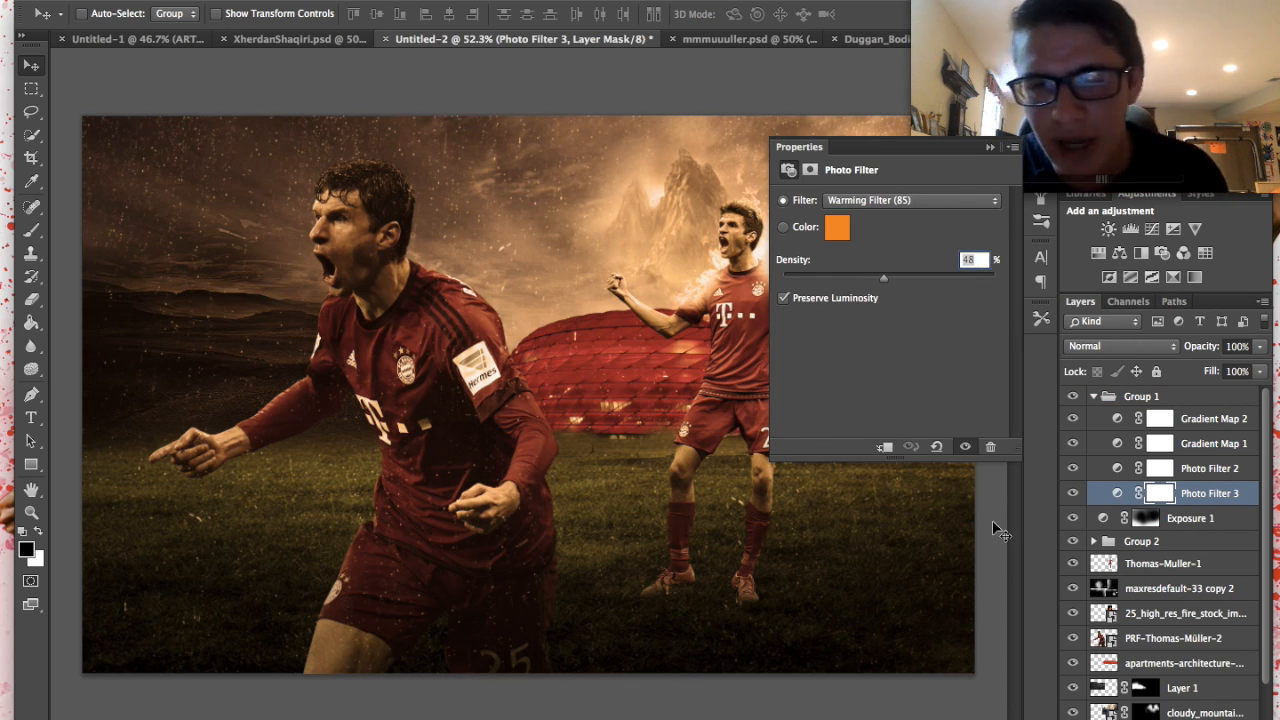
{"action": "left_click", "coordinate": [990, 147]}
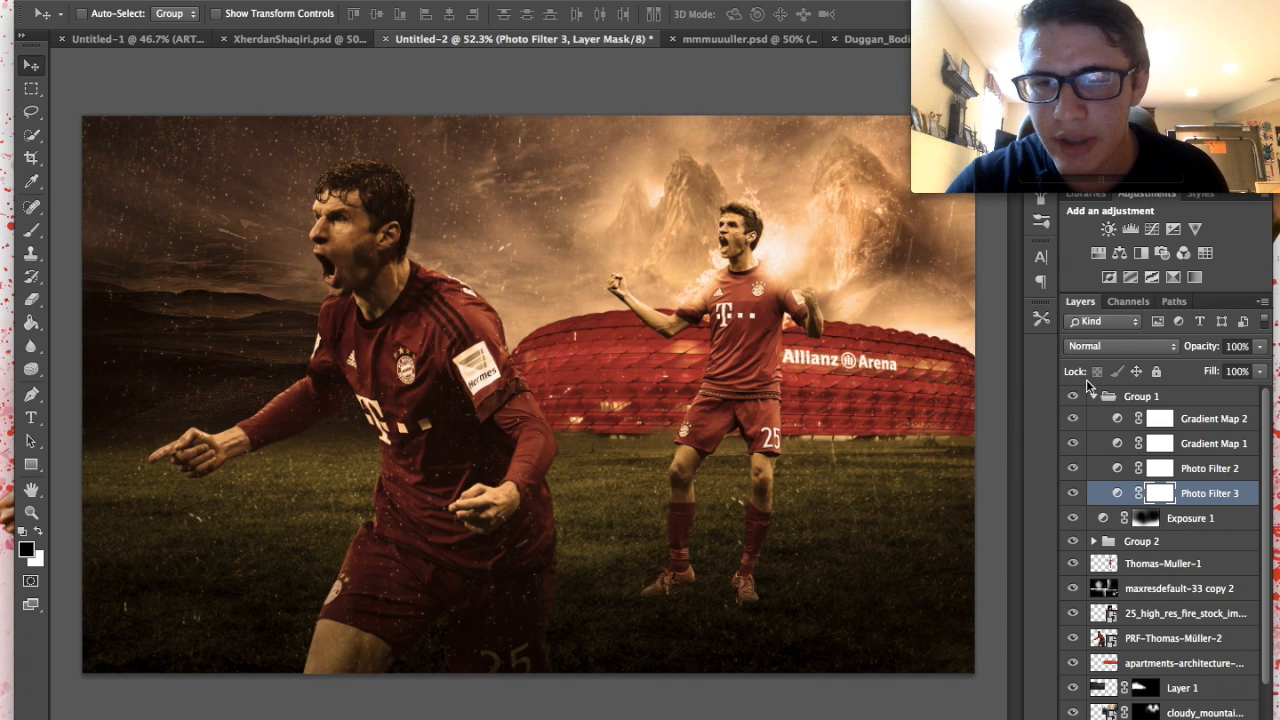
{"action": "double_click", "coordinate": [1117, 468]}
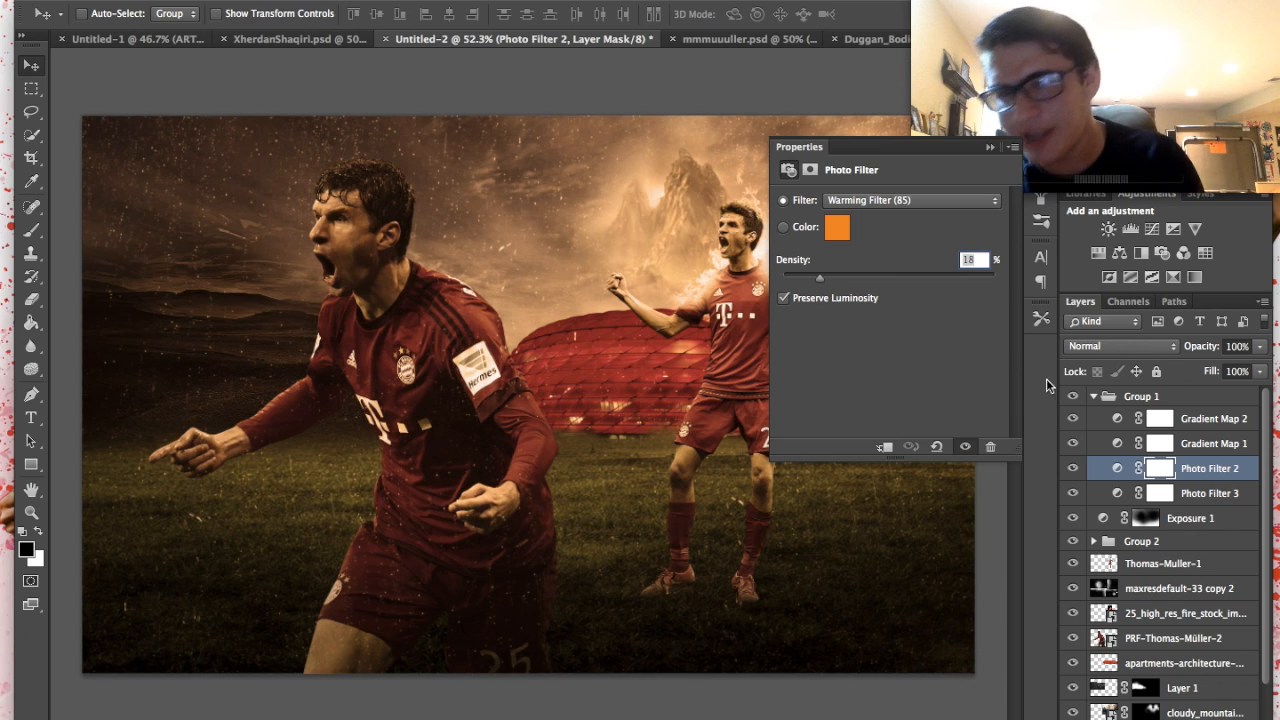
{"action": "left_click", "coordinate": [990, 147]}
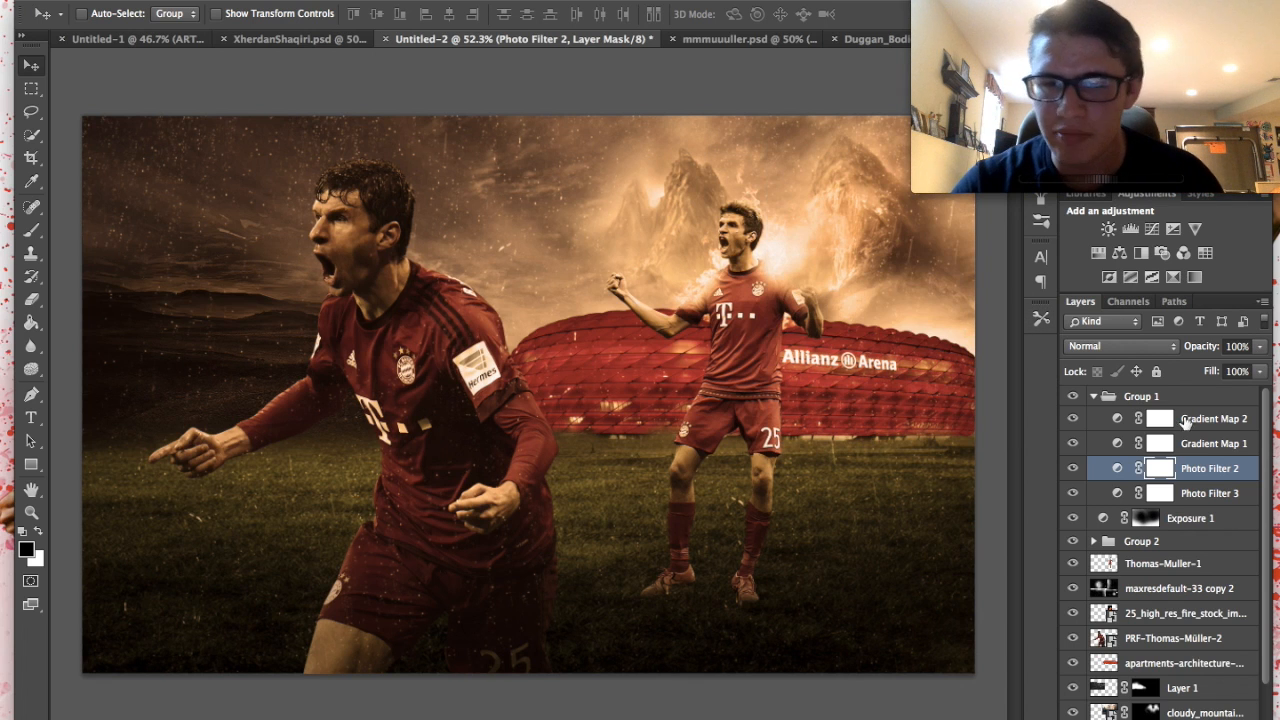
- Inspect Gradient Map 1's gradient and adjust the layer's opacity to about 22%
{"action": "double_click", "coordinate": [1118, 442]}
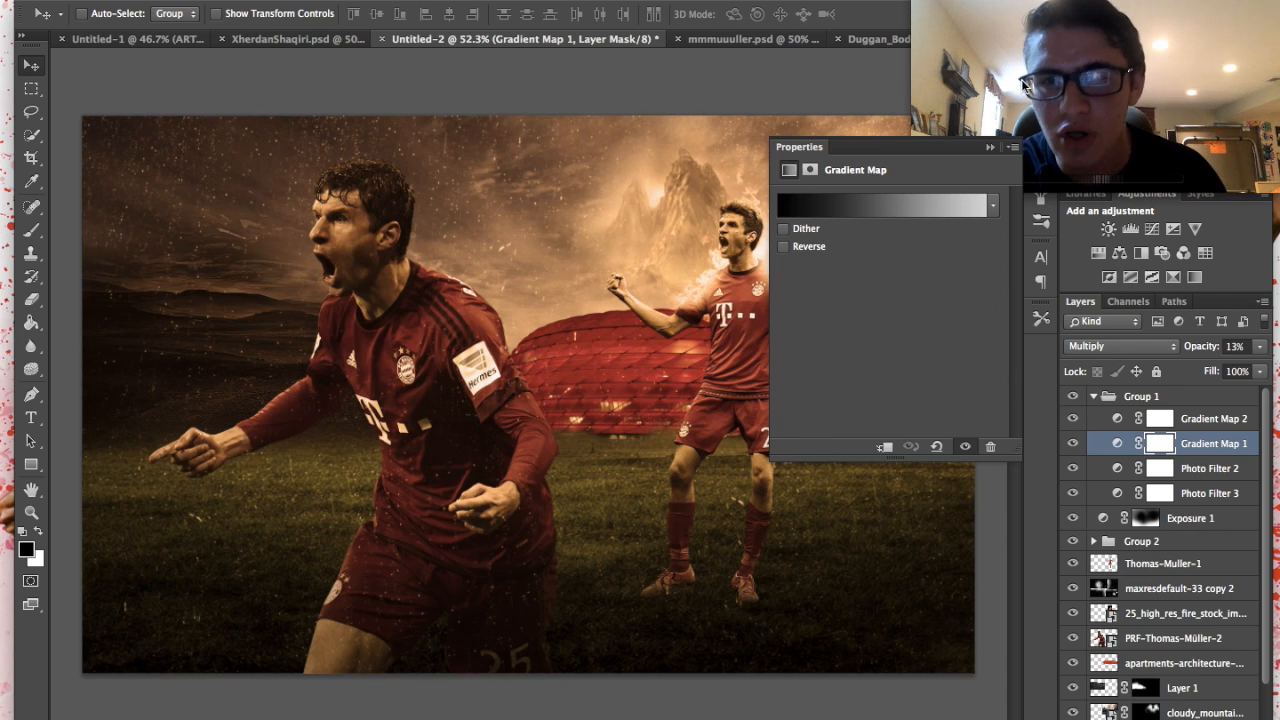
{"action": "left_click", "coordinate": [990, 147]}
{"action": "left_click", "coordinate": [1258, 348]}
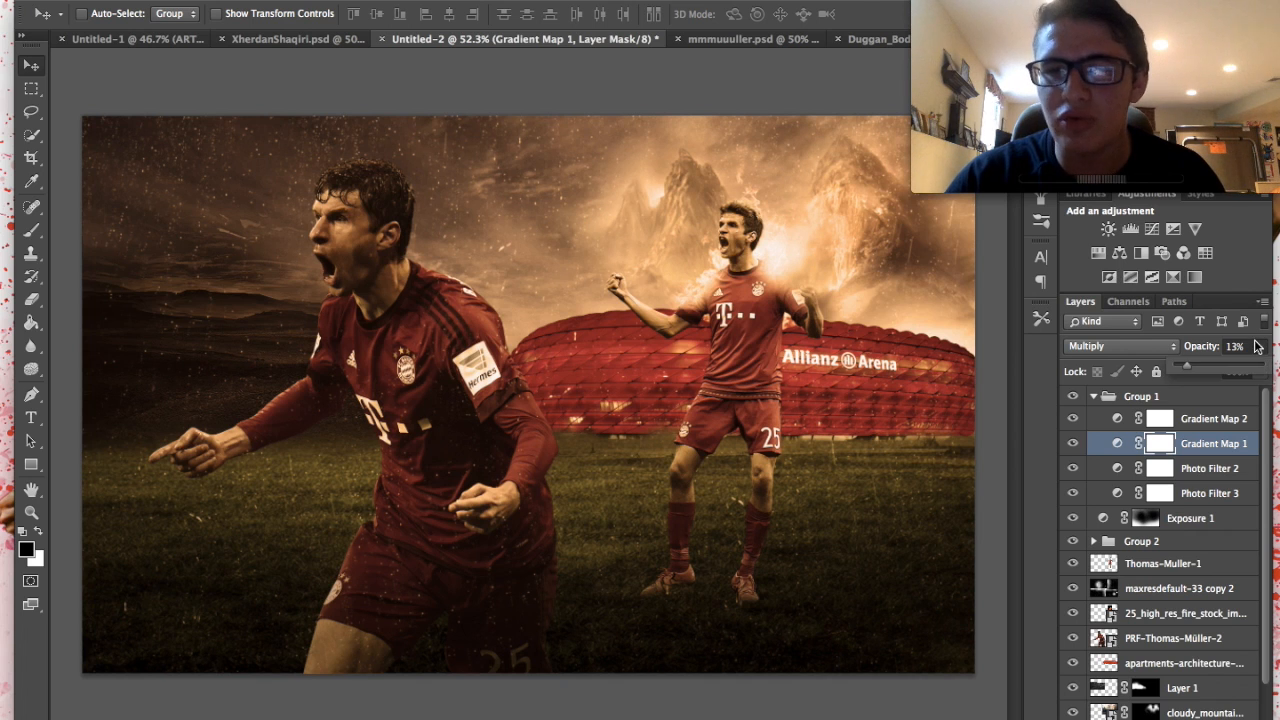
{"action": "left_click", "coordinate": [1226, 365]}
{"action": "left_click_drag", "start_coordinate": [1231, 358], "coordinate": [1218, 359]}
{"action": "mouse_move", "coordinate": [1105, 443]}
{"action": "left_mouse_down"}
{"action": "mouse_move", "coordinate": [1108, 616]}
{"action": "mouse_move", "coordinate": [1115, 441]}
{"action": "left_mouse_up"}
{"action": "left_click", "coordinate": [1260, 346]}
{"action": "left_click_drag", "start_coordinate": [1218, 366], "coordinate": [1191, 366]}
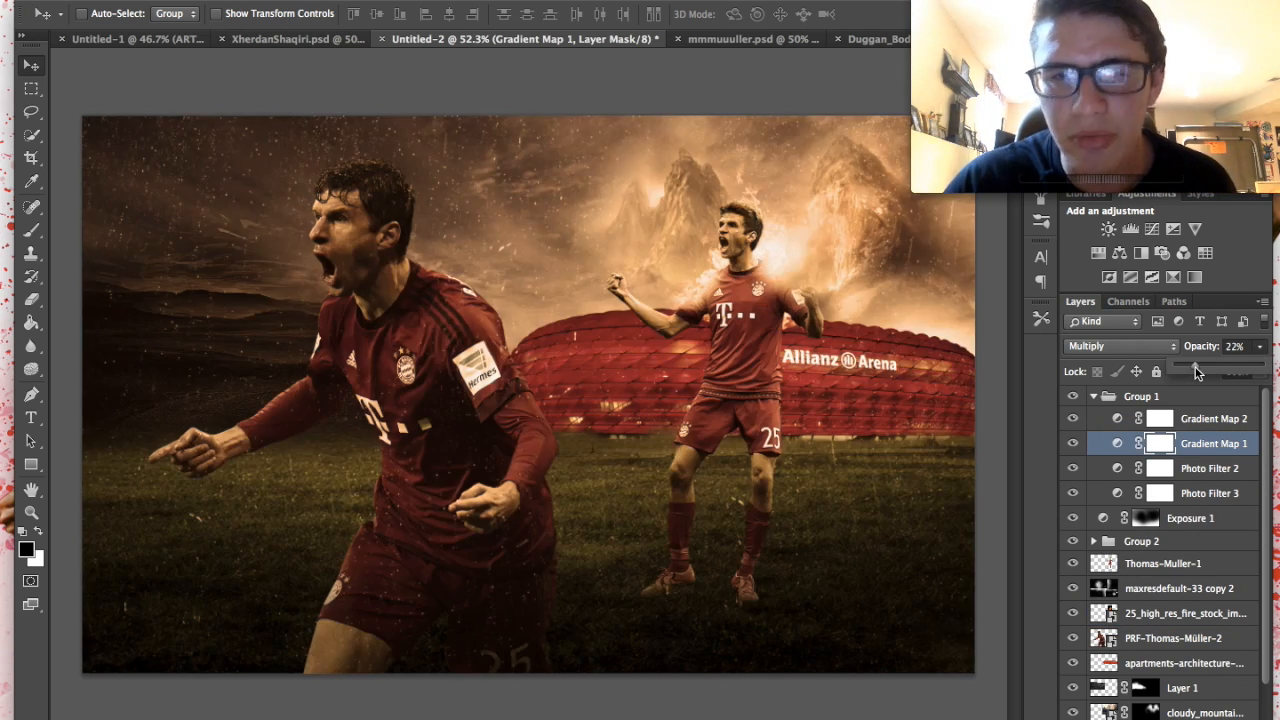
- Inspect the gradient and blending settings of the Gradient Map 2 adjustment layer
{"action": "left_click", "coordinate": [1110, 428]}
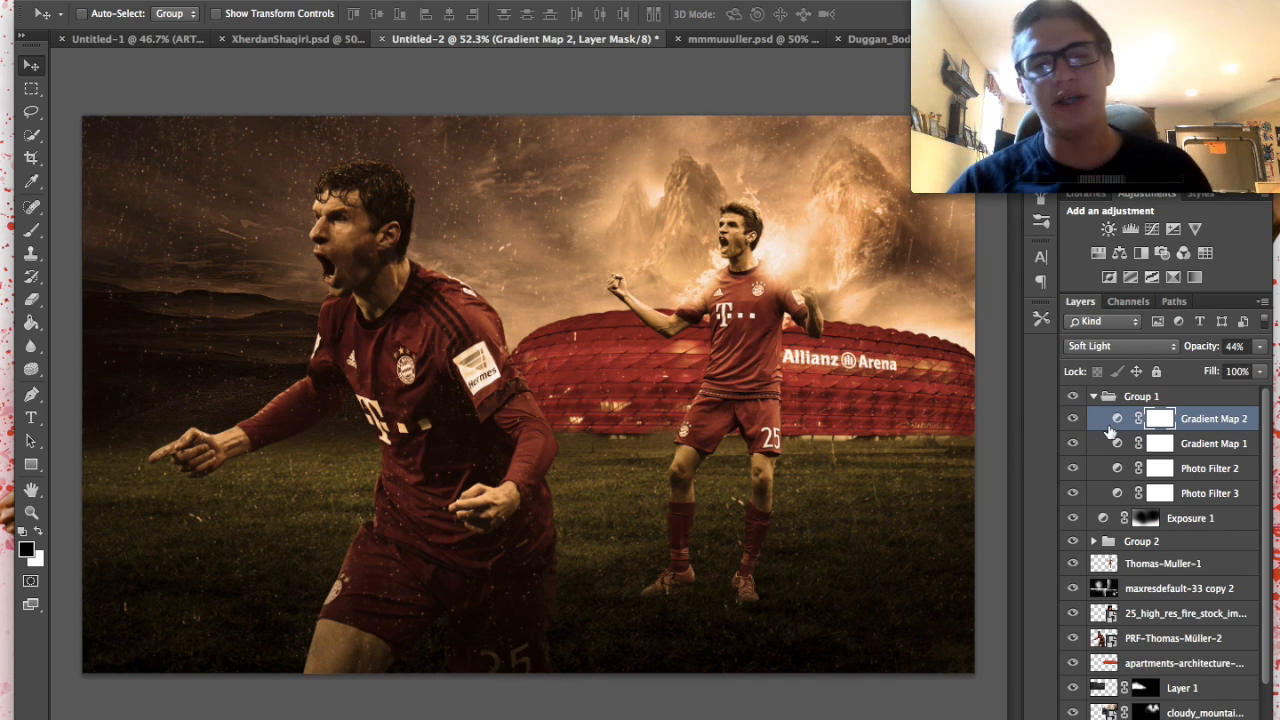
{"action": "double_click", "coordinate": [1117, 418]}
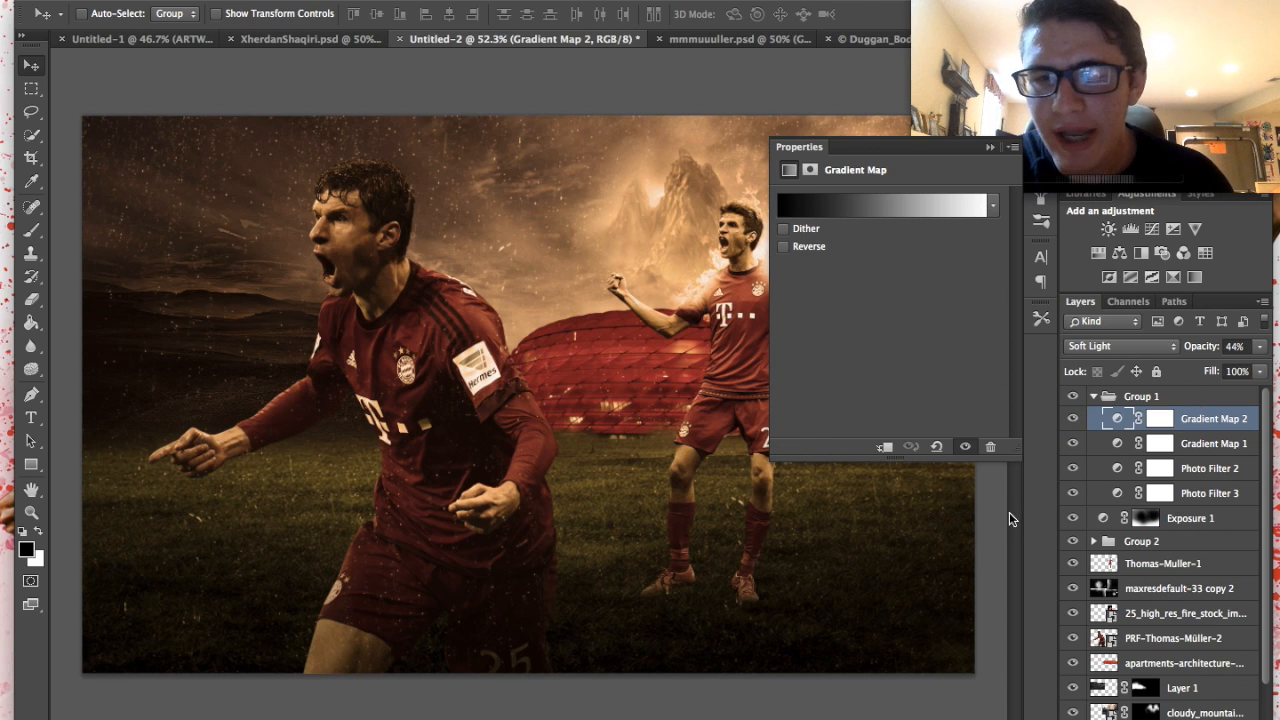
{"action": "left_click", "coordinate": [992, 148]}
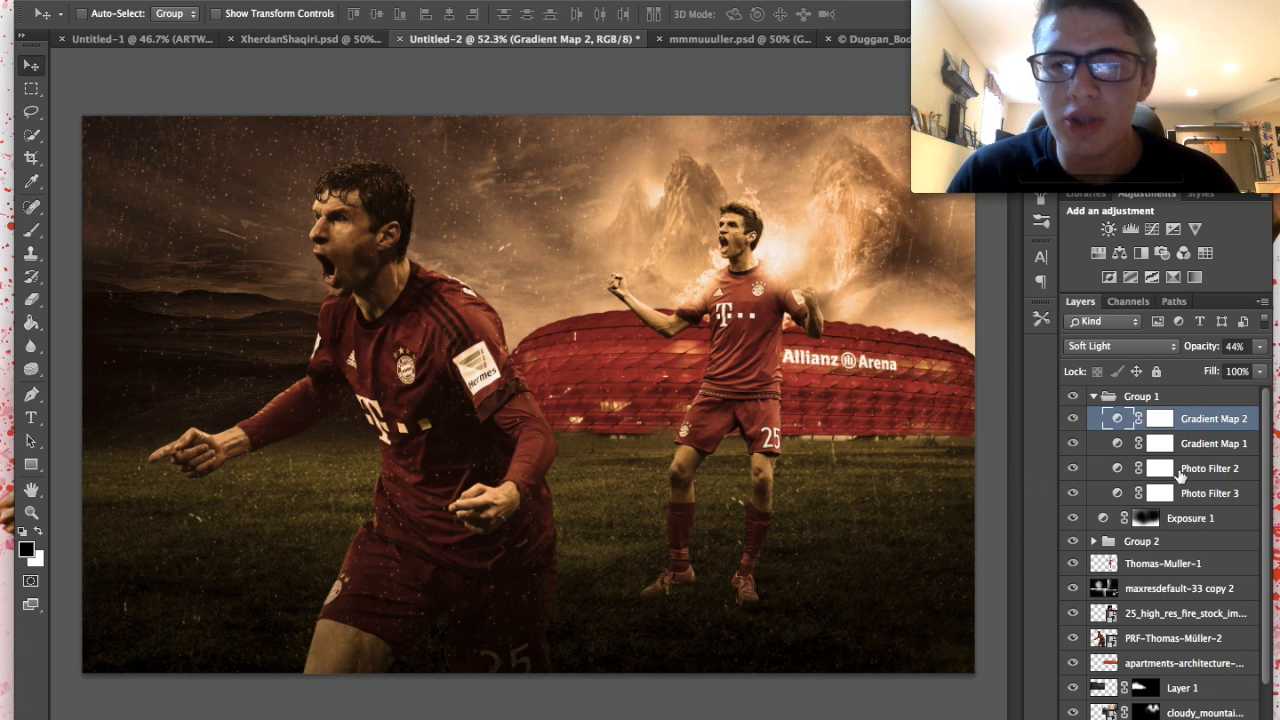
- Create a text box in Group 1 across the dark grass at the artwork's lower-right corner
{"action": "left_click", "coordinate": [1138, 395]}
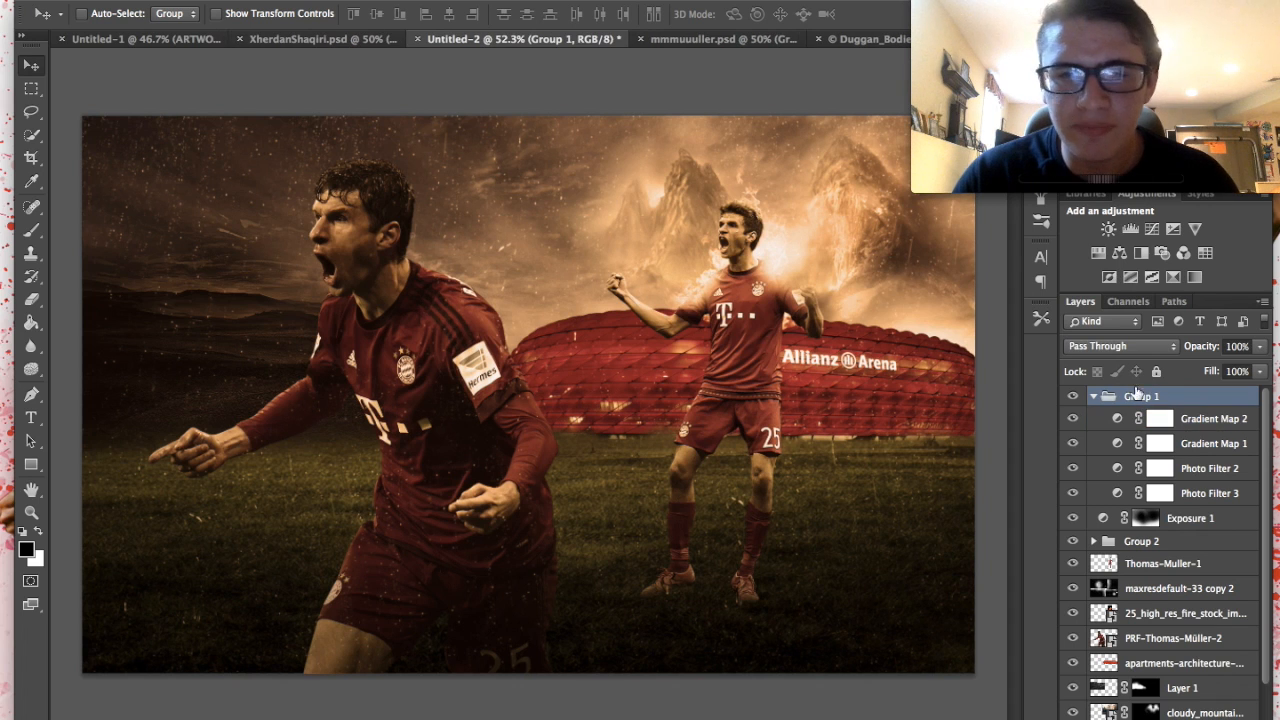
{"action": "left_click", "coordinate": [28, 420]}
{"action": "left_click_drag", "start_coordinate": [749, 614], "coordinate": [970, 665]}
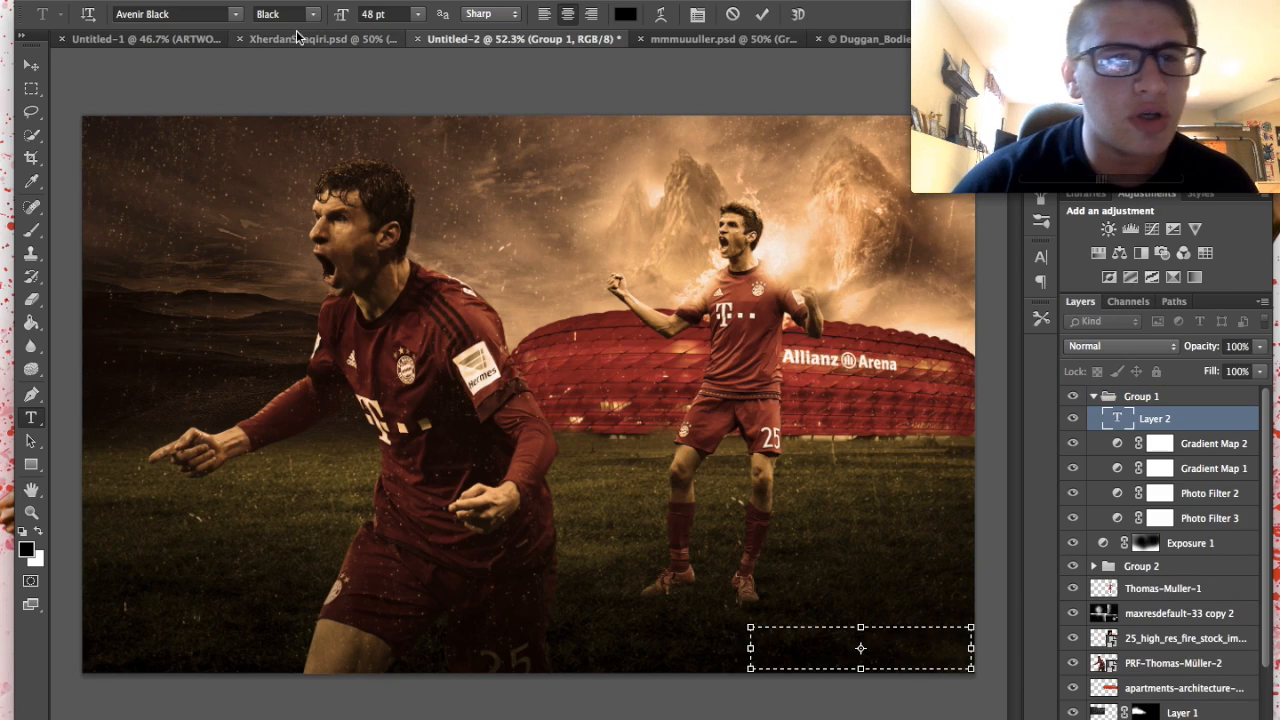
- Set the new text layer's font to Burn out, fade away Regular
{"action": "left_click", "coordinate": [235, 14]}
{"action": "scroll", "coordinate": [285, 160], "scroll_direction": "up", "scroll_amount": 10}
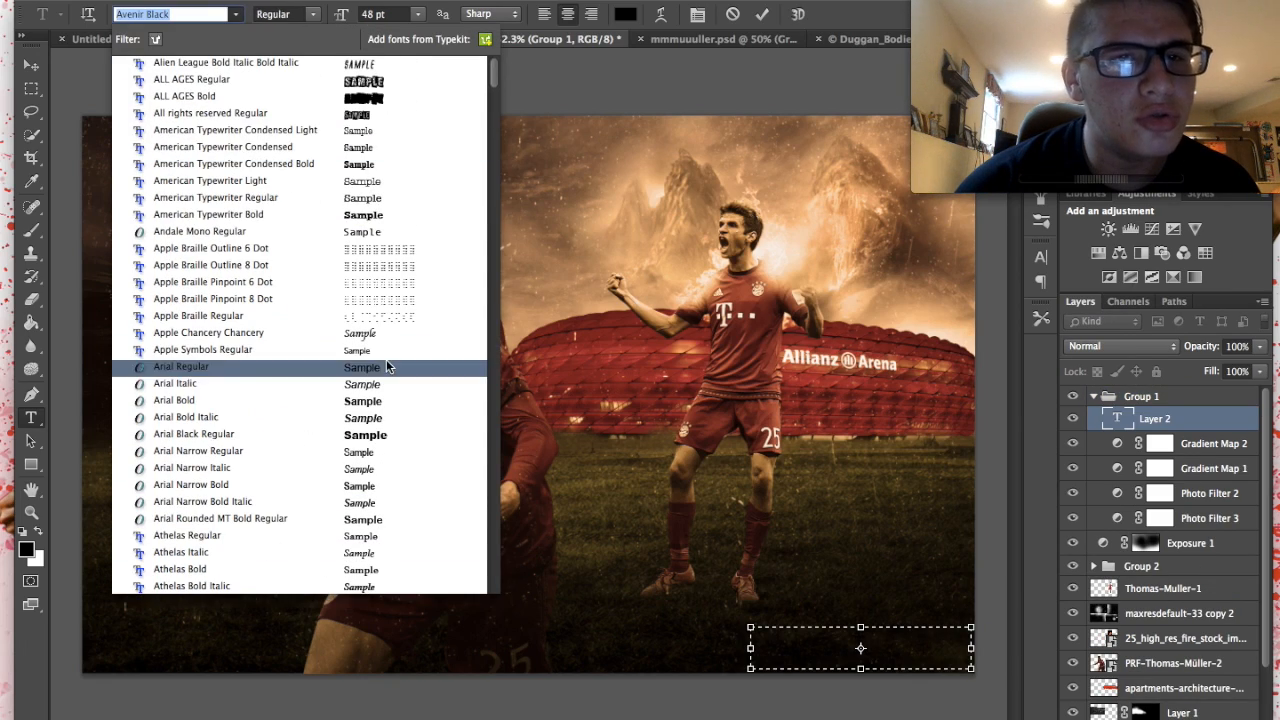
{"action": "scroll", "coordinate": [386, 359], "scroll_direction": "down", "scroll_amount": 15}
{"action": "scroll", "coordinate": [386, 363], "scroll_direction": "down", "scroll_amount": 15}
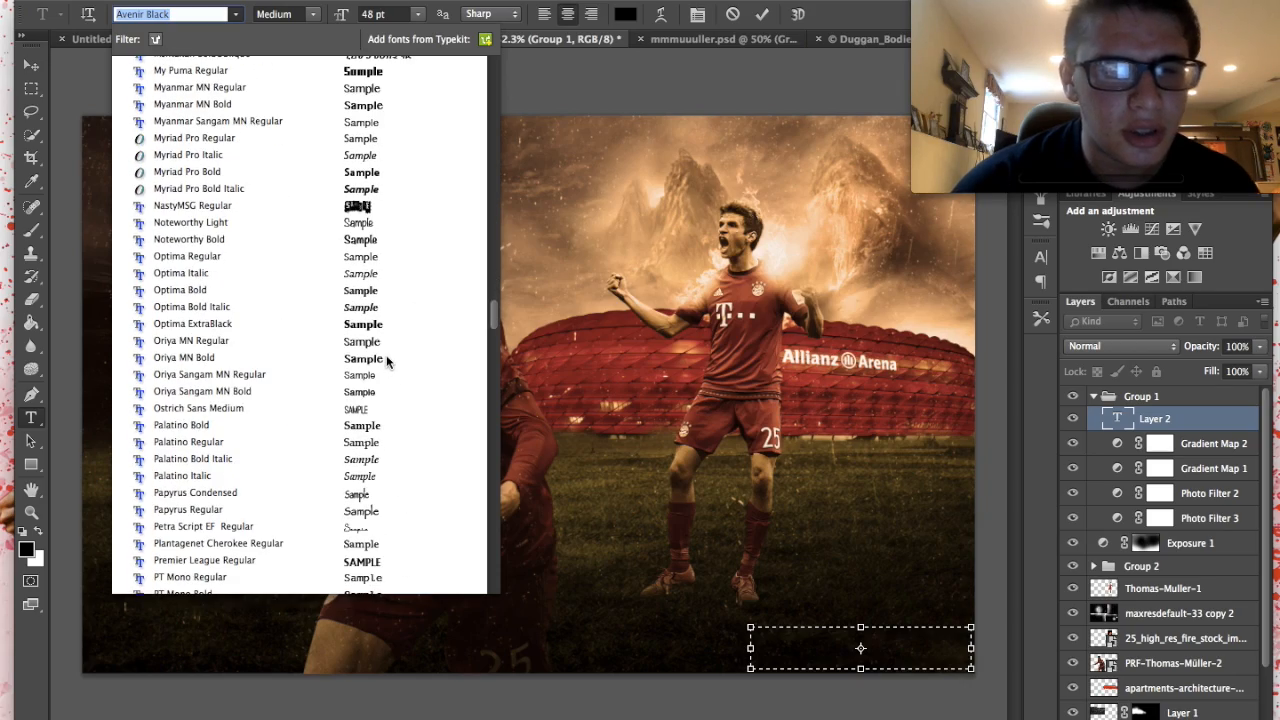
{"action": "scroll", "coordinate": [347, 413], "scroll_direction": "down", "scroll_amount": 10}
{"action": "scroll", "coordinate": [347, 413], "scroll_direction": "down", "scroll_amount": 15}
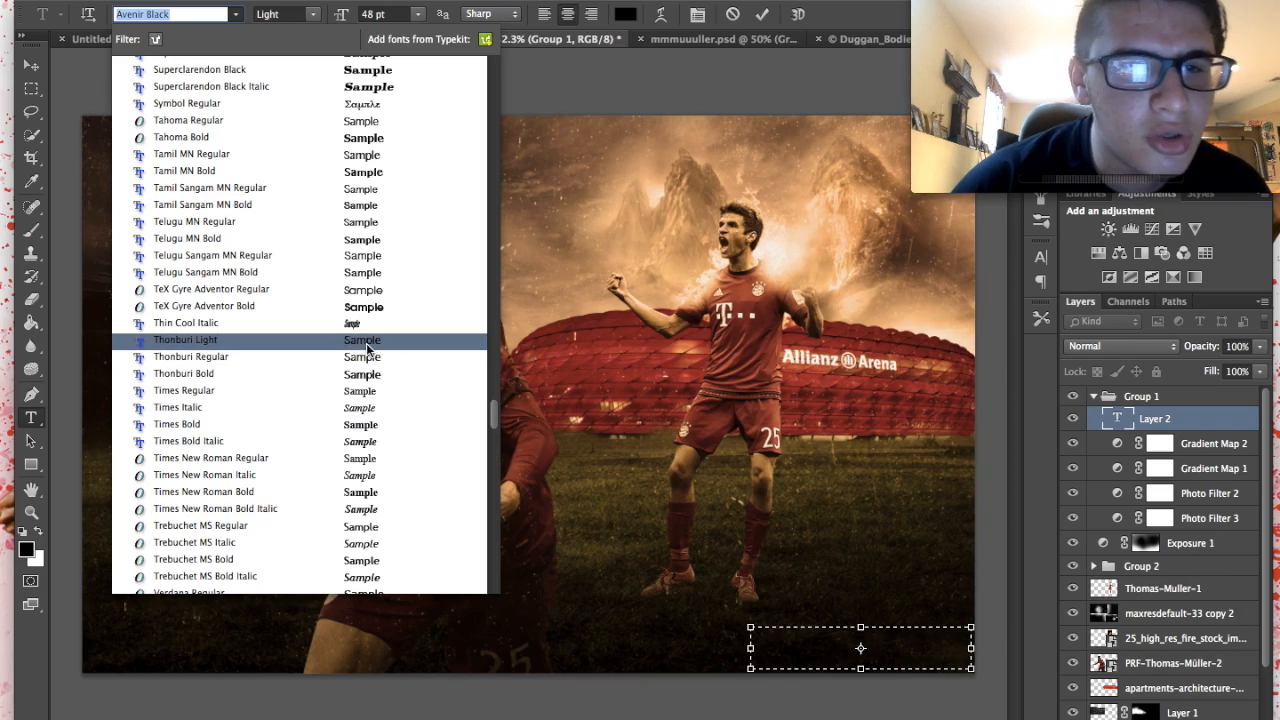
{"action": "scroll", "coordinate": [366, 338], "scroll_direction": "down", "scroll_amount": 8}
{"action": "scroll", "coordinate": [365, 335], "scroll_direction": "up", "scroll_amount": 8}
{"action": "scroll", "coordinate": [365, 333], "scroll_direction": "up", "scroll_amount": 15}
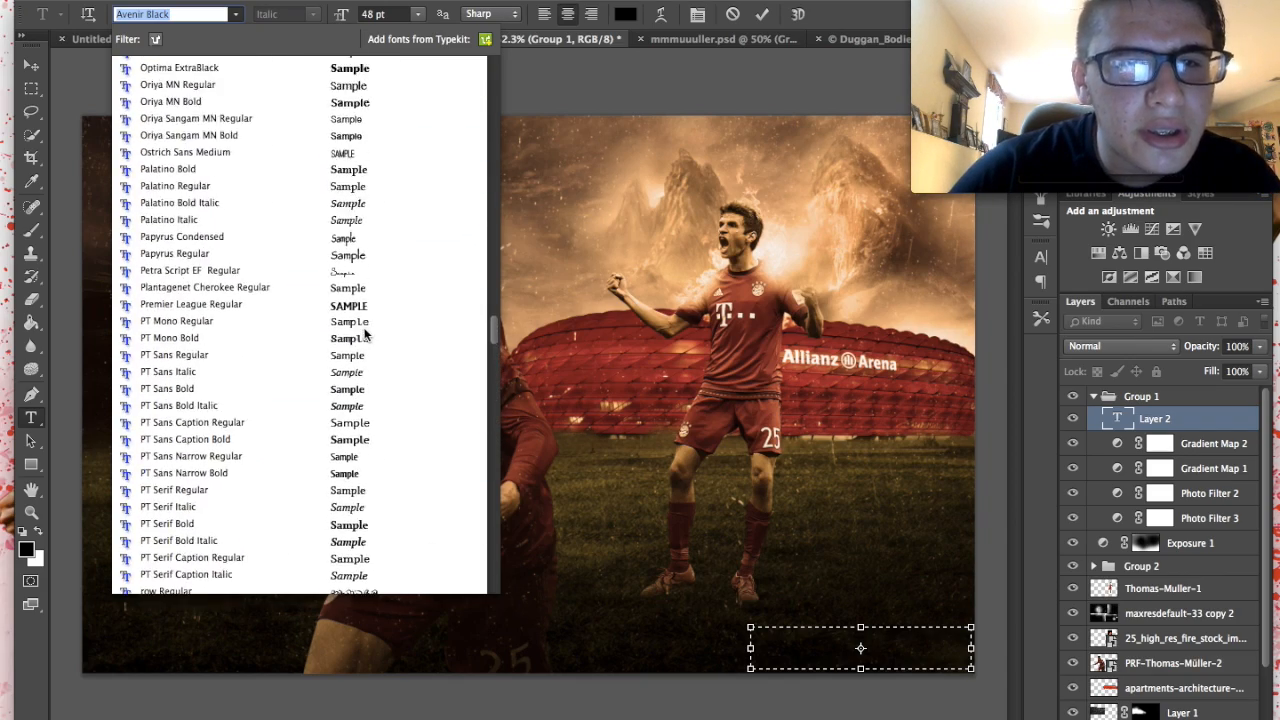
{"action": "scroll", "coordinate": [365, 333], "scroll_direction": "up", "scroll_amount": 8}
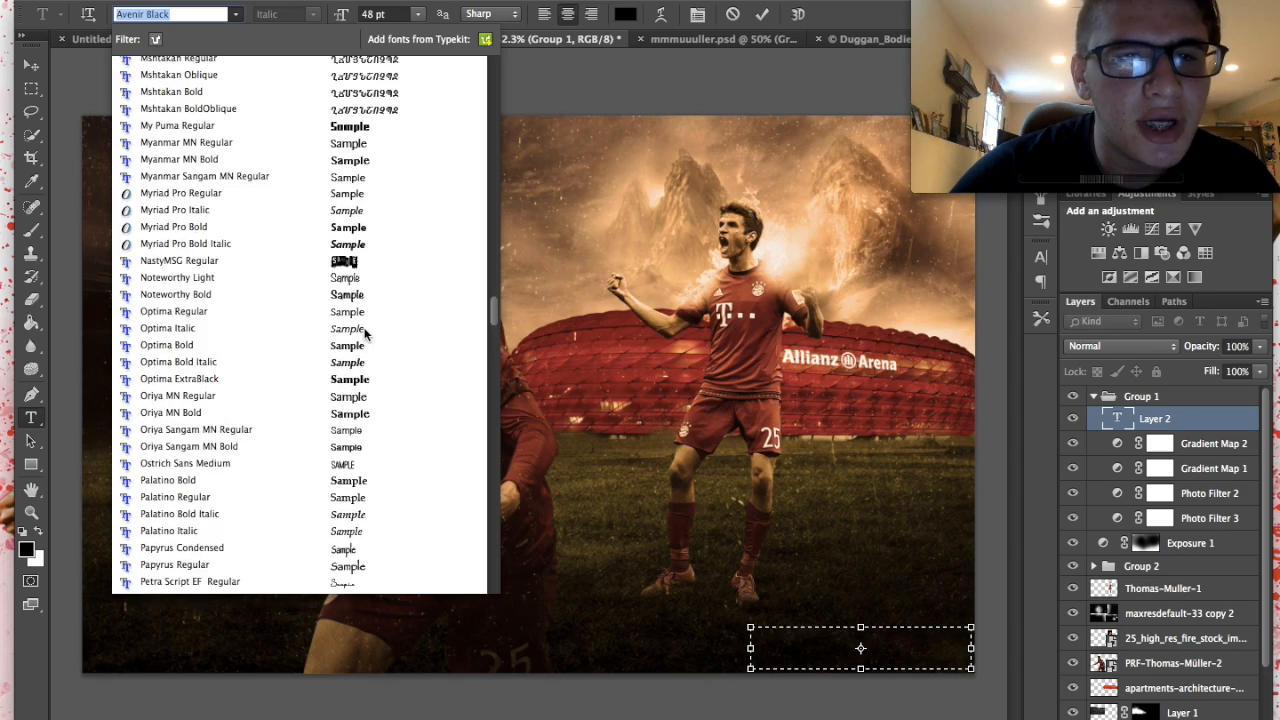
{"action": "scroll", "coordinate": [366, 335], "scroll_direction": "up", "scroll_amount": 12}
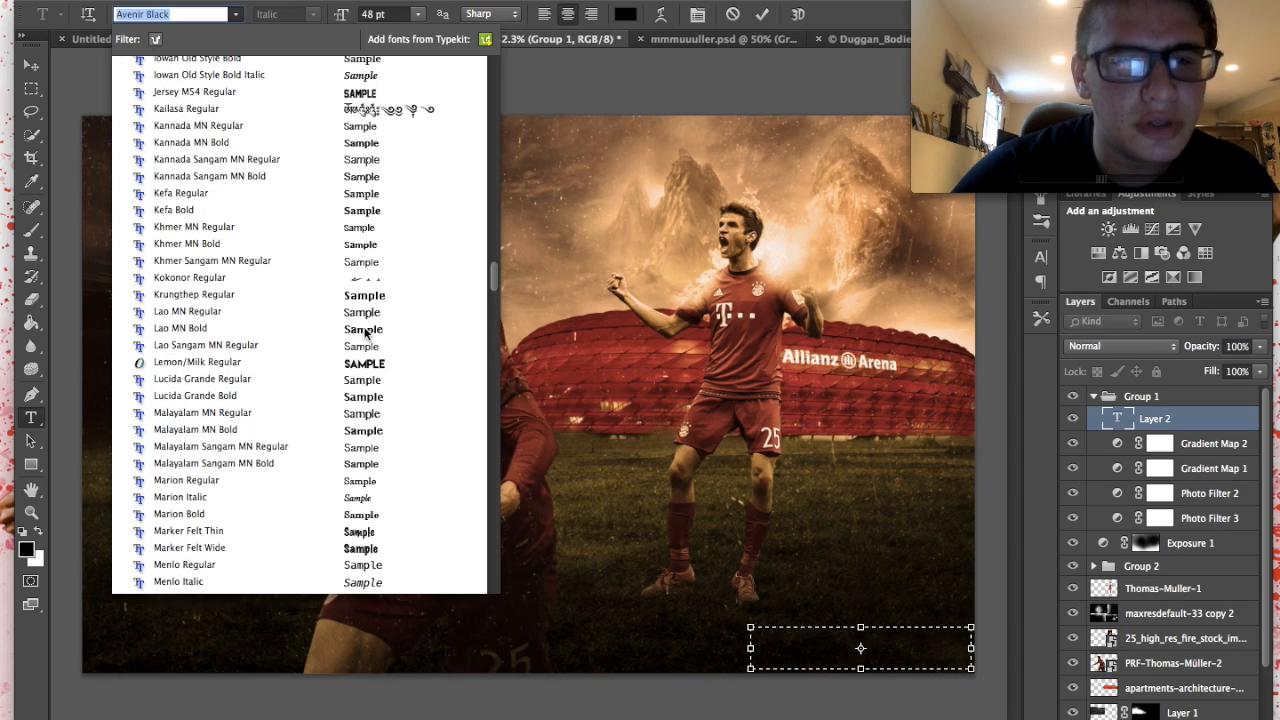
{"action": "scroll", "coordinate": [374, 262], "scroll_direction": "up", "scroll_amount": 9}
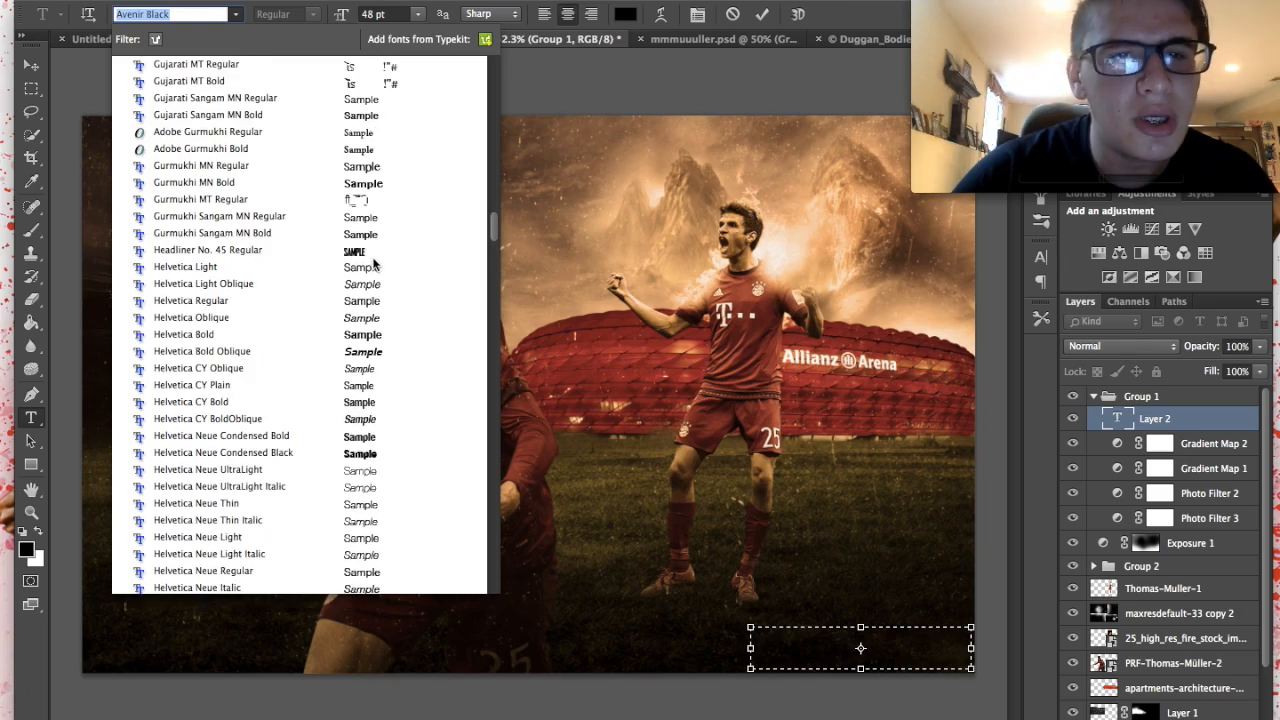
{"action": "scroll", "coordinate": [374, 262], "scroll_direction": "up", "scroll_amount": 5}
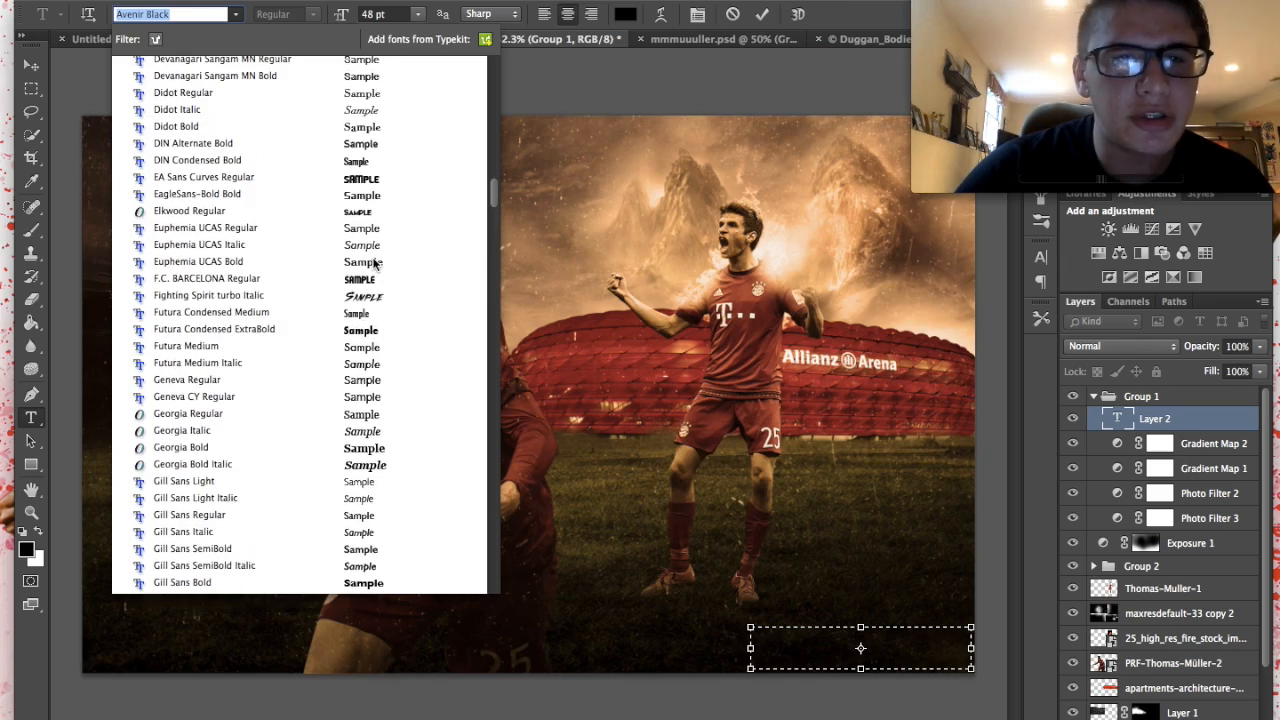
{"action": "scroll", "coordinate": [374, 287], "scroll_direction": "up", "scroll_amount": 10}
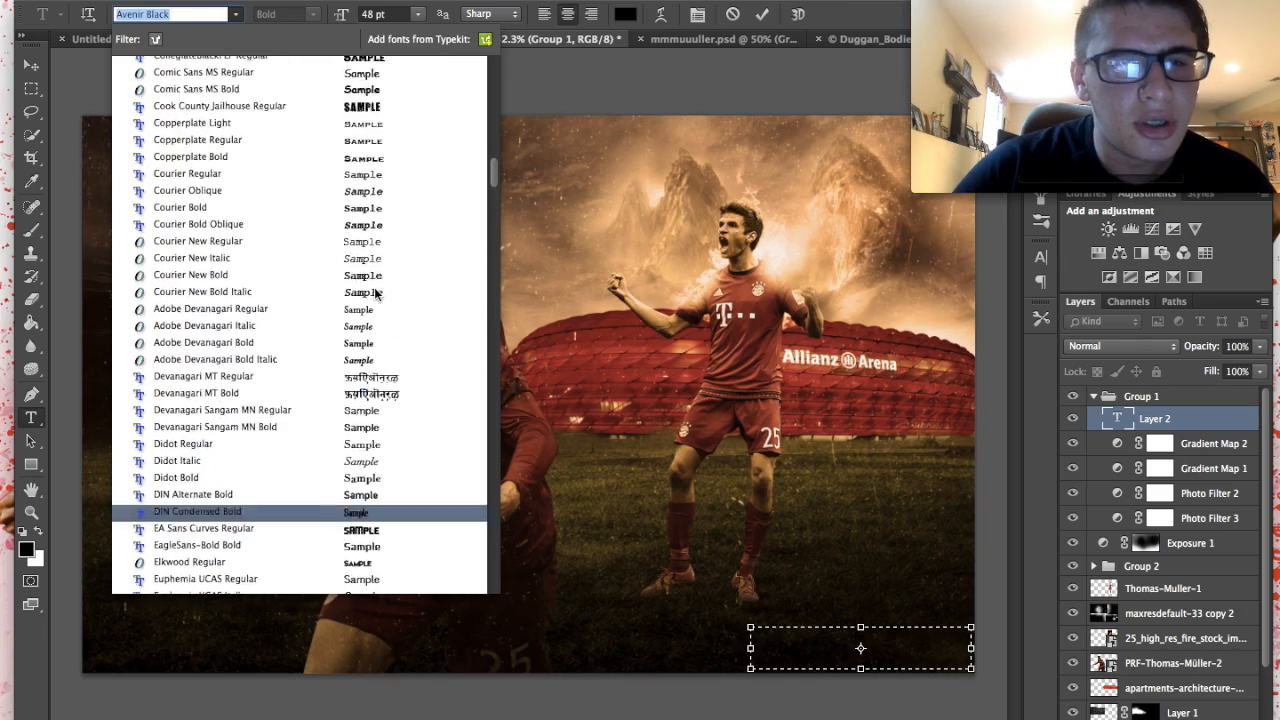
{"action": "scroll", "coordinate": [376, 291], "scroll_direction": "up", "scroll_amount": 3}
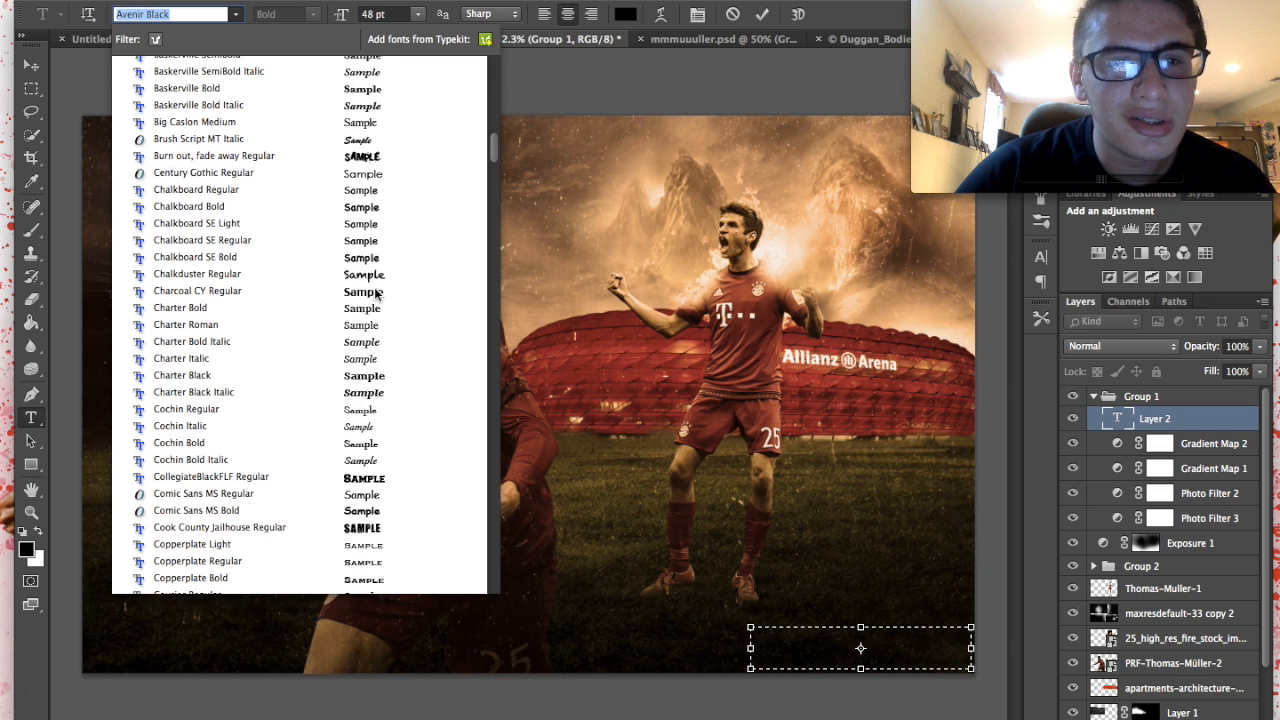
{"action": "left_click", "coordinate": [374, 168]}
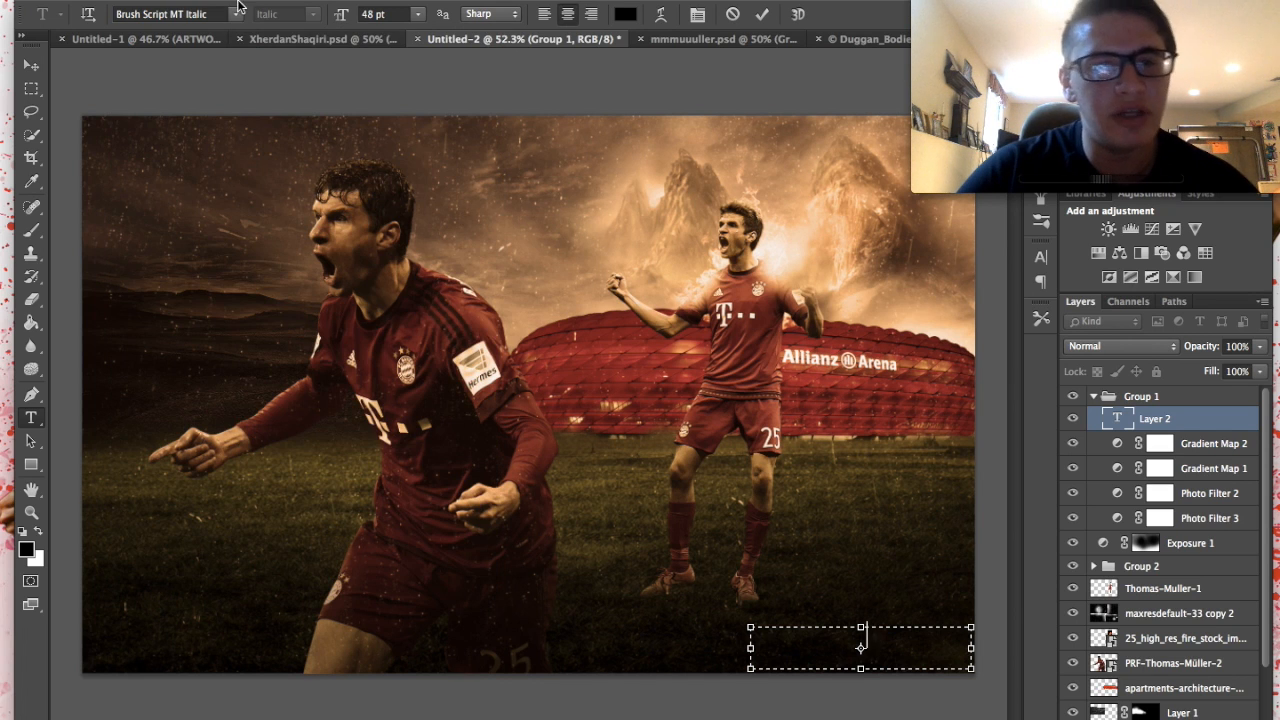
{"action": "left_click", "coordinate": [235, 12]}
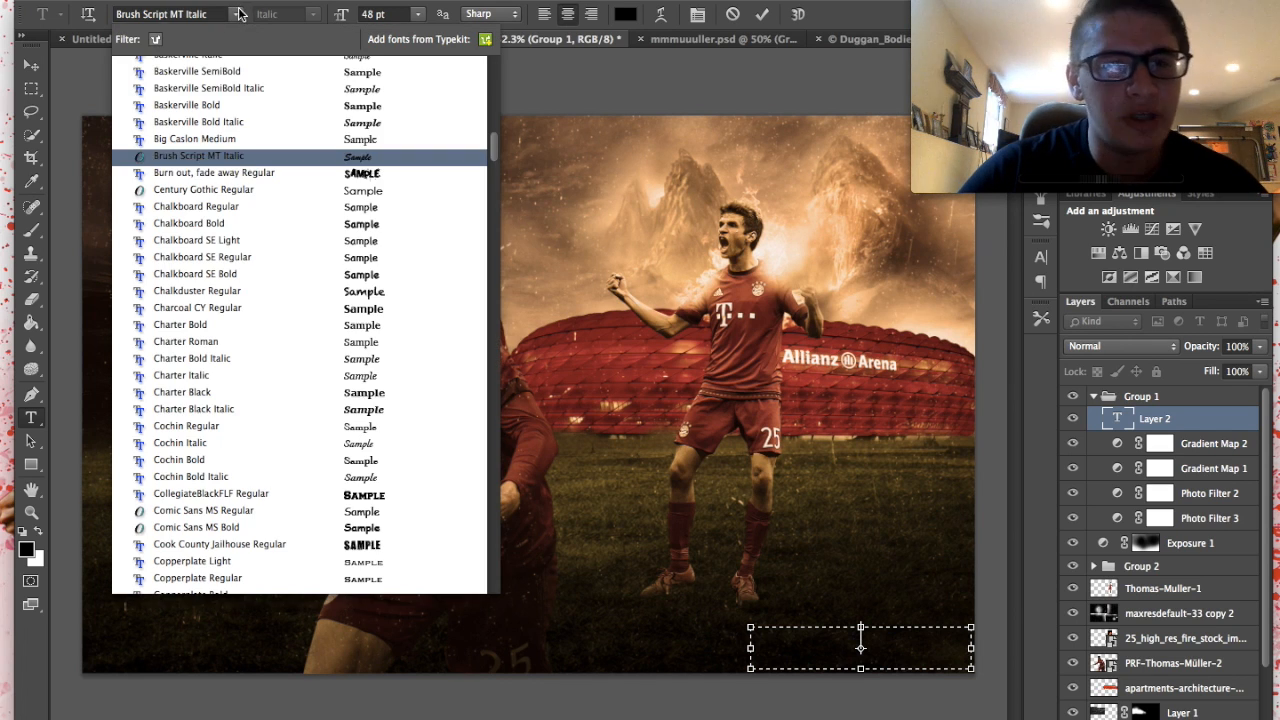
{"action": "left_click", "coordinate": [340, 178]}
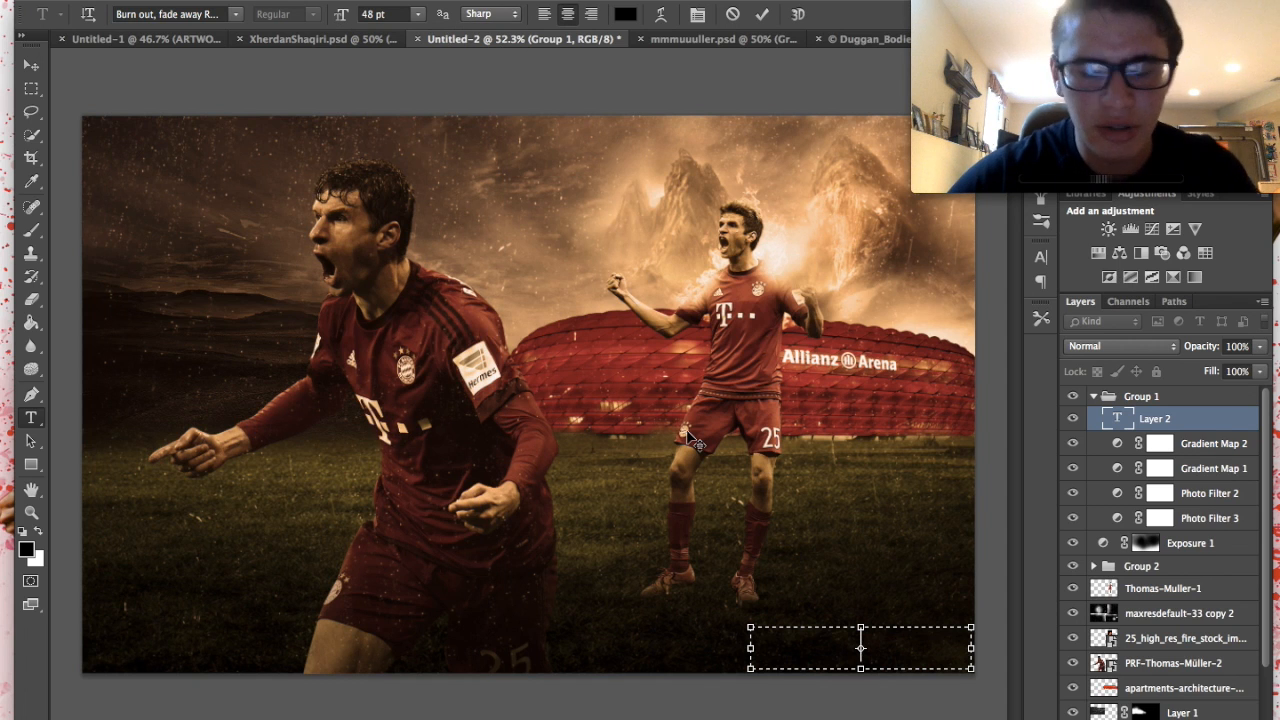
- Enter the credit "ARTWORK BY" followed by the artist's full name in the text box
{"action": "type", "text": "oma"}
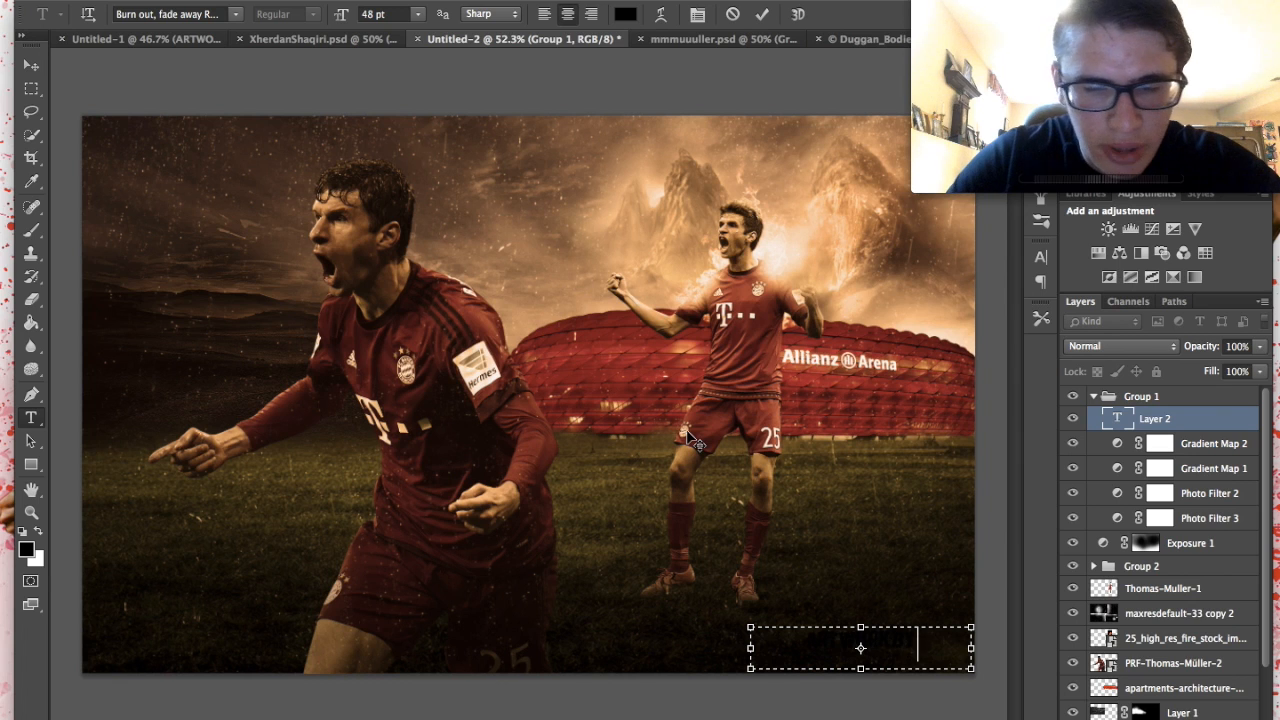
{"action": "type", "text": "LICEA"}
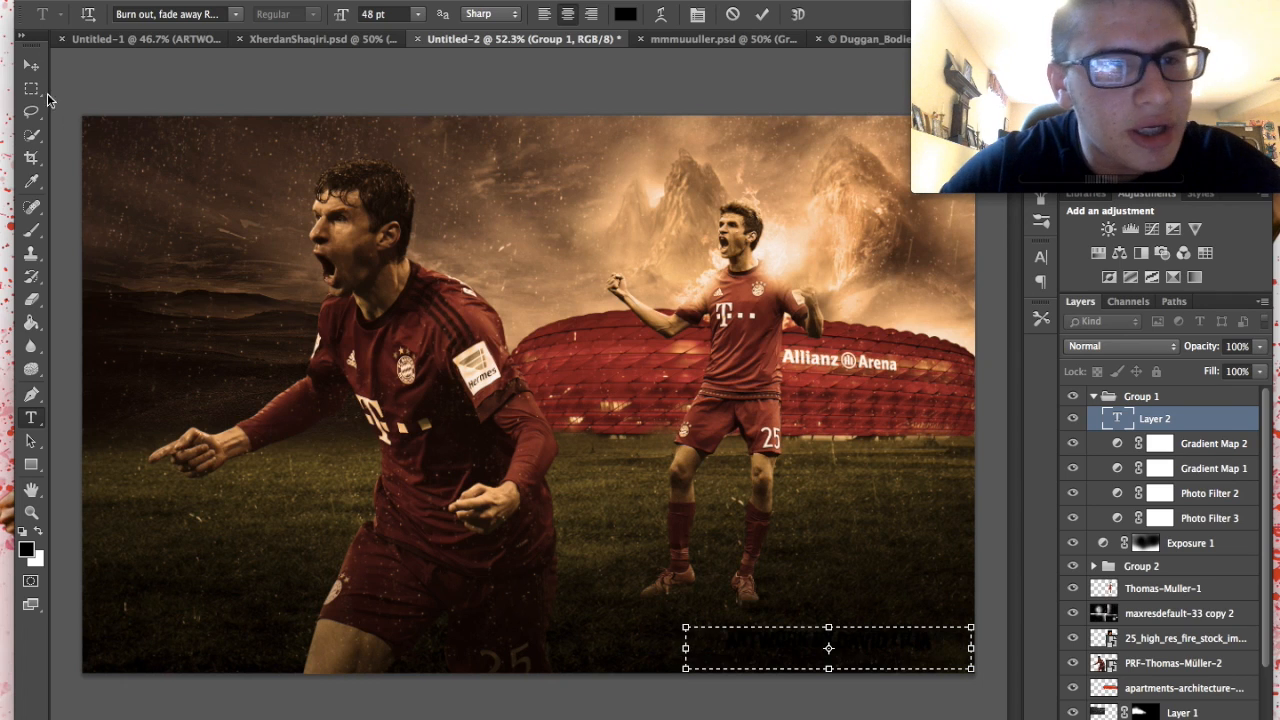
{"action": "left_click", "coordinate": [31, 65]}
- Move the credit text up onto the lighter grass and add the missing last letter of the artist's surname
{"action": "key", "text": "super+0"}
{"action": "scroll", "coordinate": [776, 597], "scroll_direction": "up", "scroll_amount": 3}
{"action": "scroll", "coordinate": [776, 597], "scroll_direction": "down", "scroll_amount": 3}
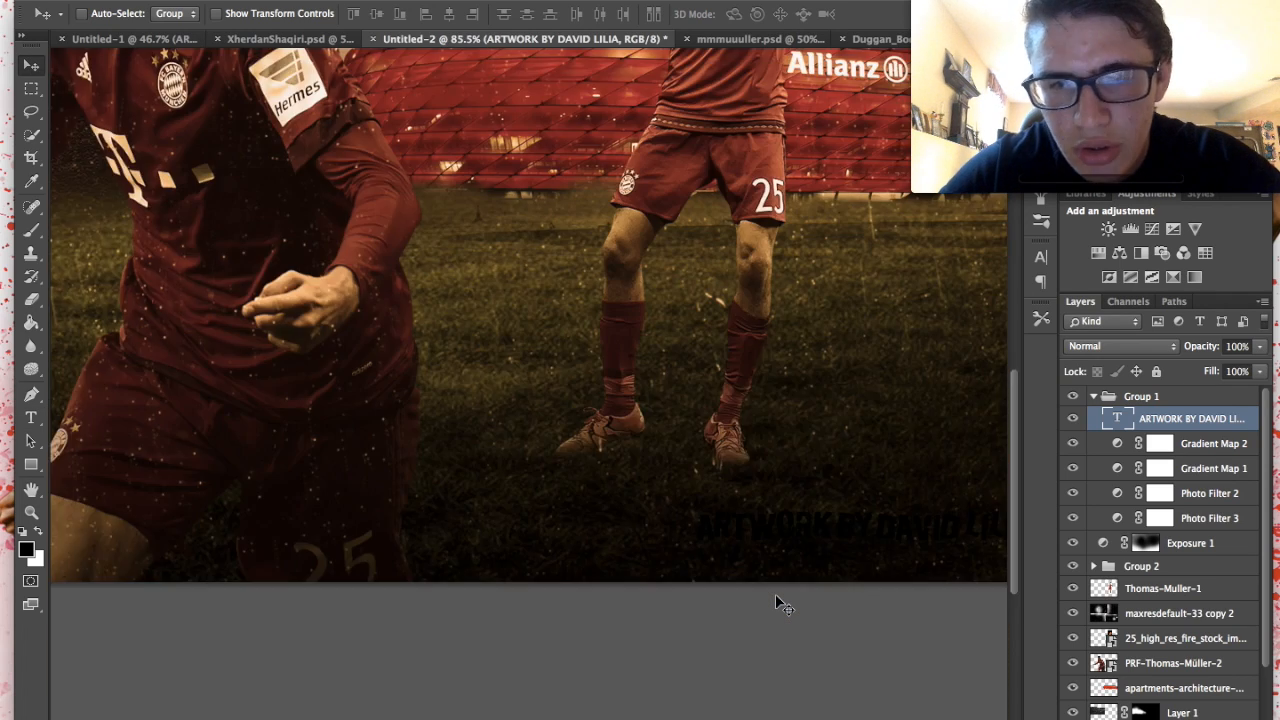
{"action": "scroll", "coordinate": [776, 597], "scroll_direction": "right", "scroll_amount": 5}
{"action": "left_click_drag", "start_coordinate": [705, 495], "coordinate": [708, 275]}
{"action": "left_click", "coordinate": [31, 418]}
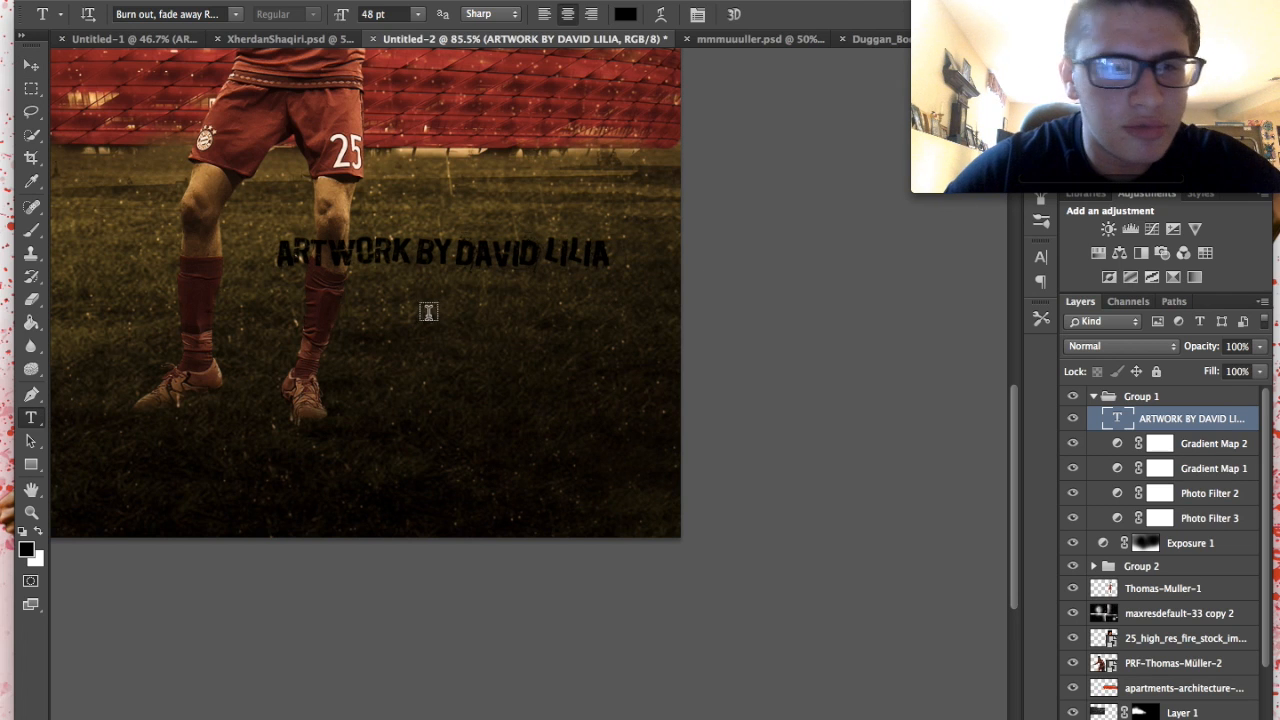
{"action": "left_click", "coordinate": [607, 257]}
{"action": "type", "text": "N"}
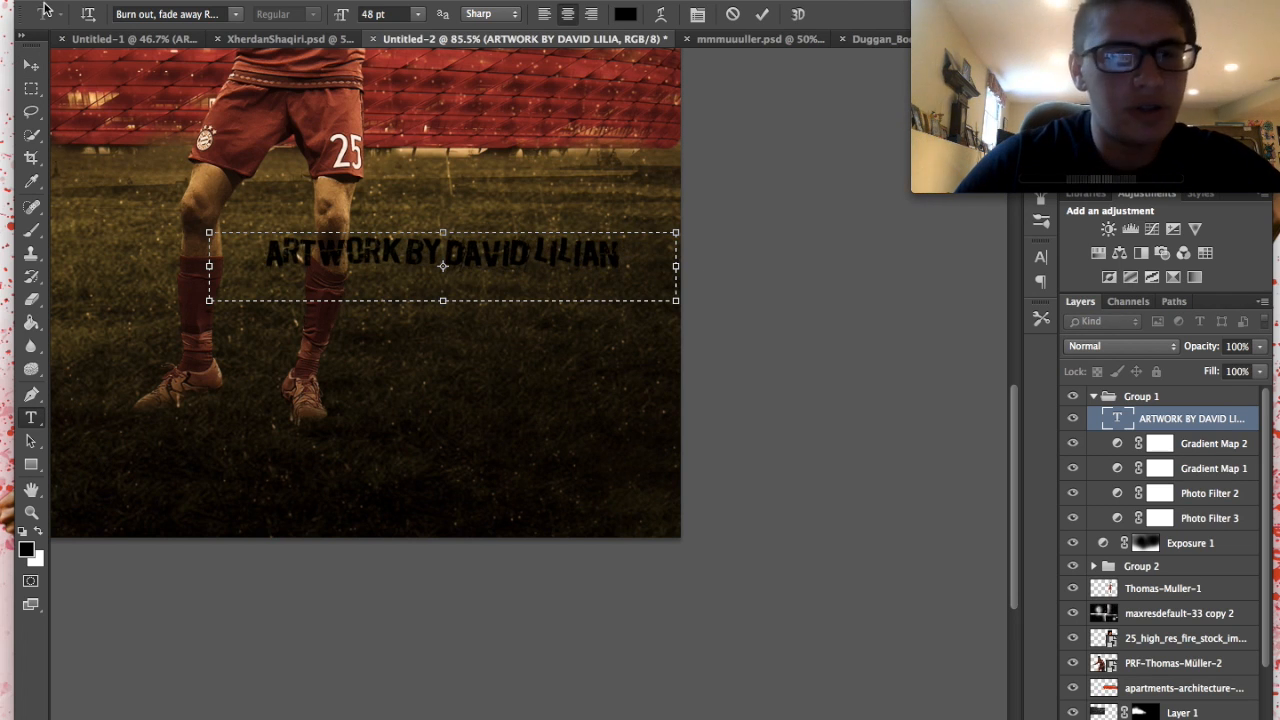
- Move the credit text down beside the smaller player's feet, then rasterize it and make the lettering white
{"action": "left_click", "coordinate": [31, 64]}
{"action": "left_click_drag", "start_coordinate": [277, 196], "coordinate": [277, 323]}
{"action": "key", "text": "e"}
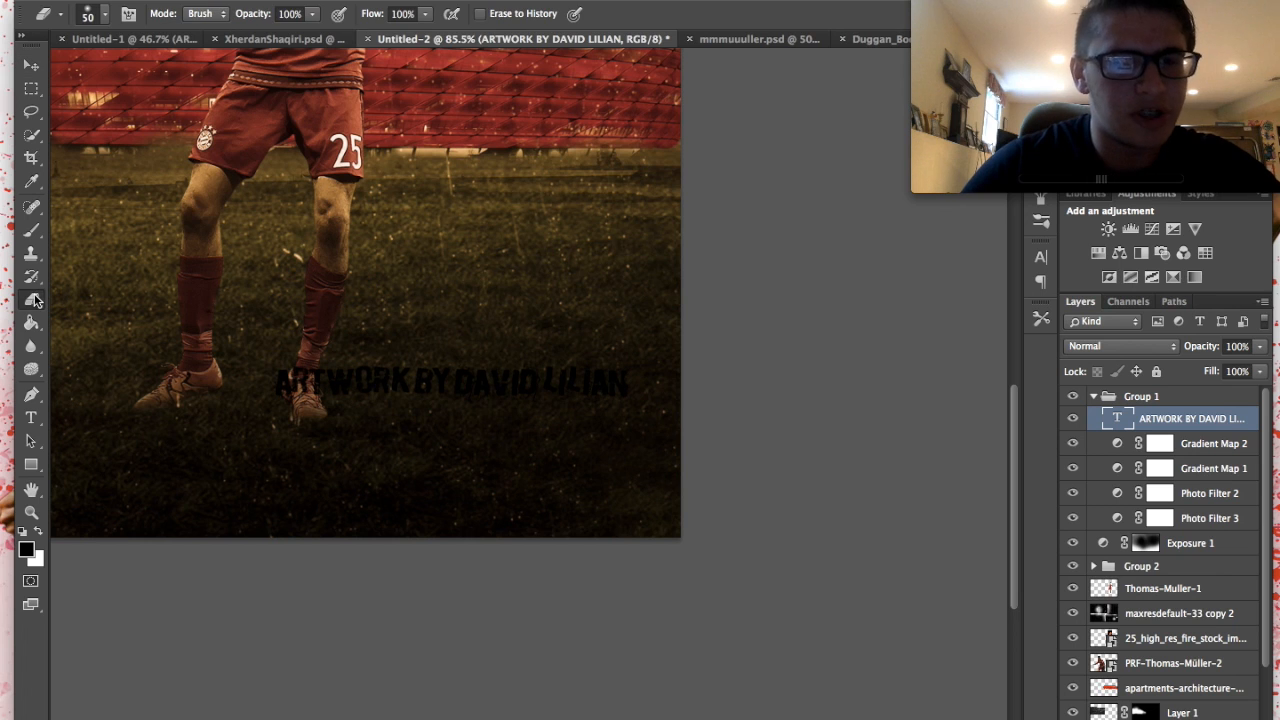
{"action": "left_click", "coordinate": [288, 300]}
{"action": "left_click", "coordinate": [782, 261]}
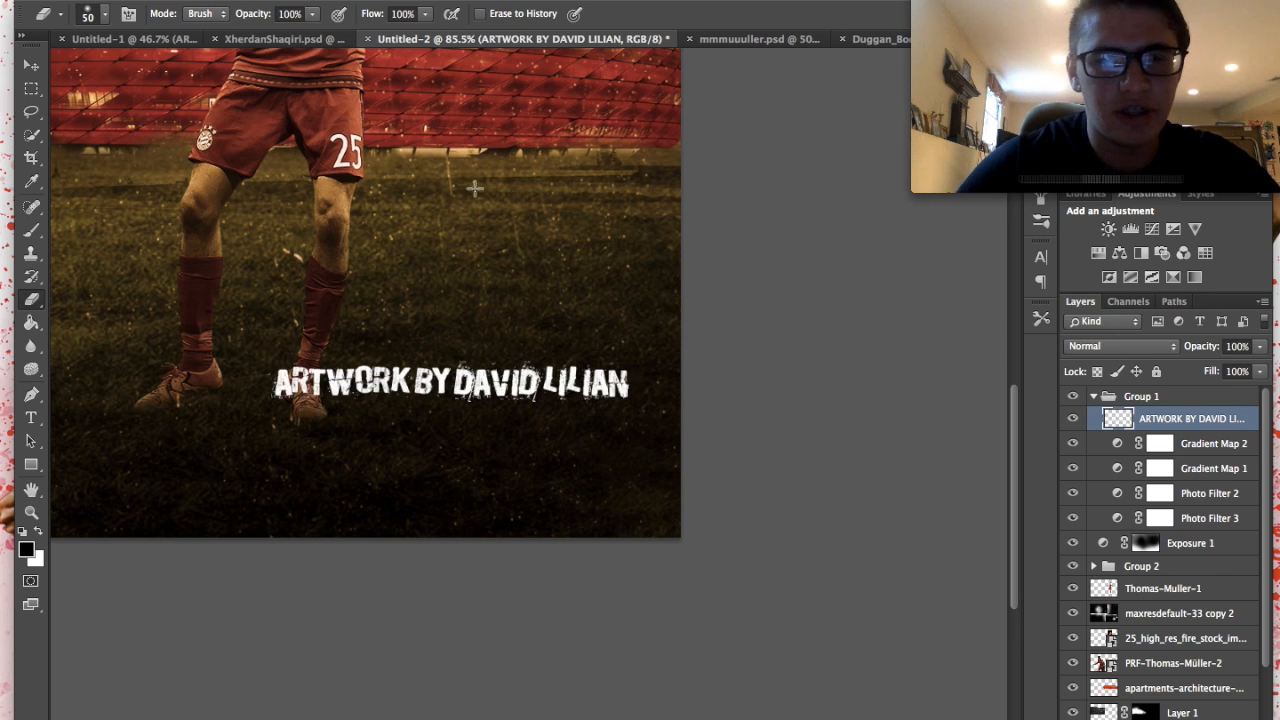
- Place the credit in the artwork's lower-right corner and scale it down to a small signature
{"action": "key", "text": "super+0"}
{"action": "left_click", "coordinate": [31, 64]}
{"action": "left_click_drag", "start_coordinate": [901, 282], "coordinate": [928, 361]}
{"action": "key", "text": "super+t"}
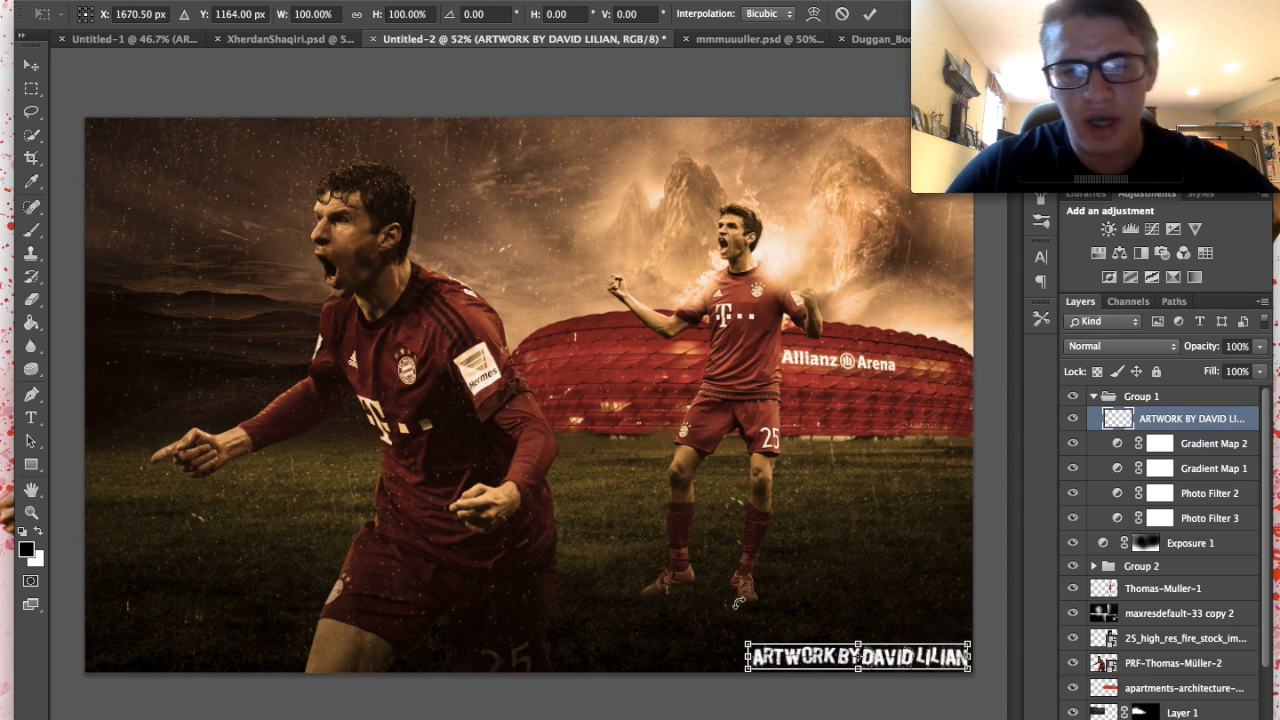
{"action": "left_click_drag", "start_coordinate": [748, 632], "coordinate": [806, 648]}
{"action": "key", "text": "Return"}
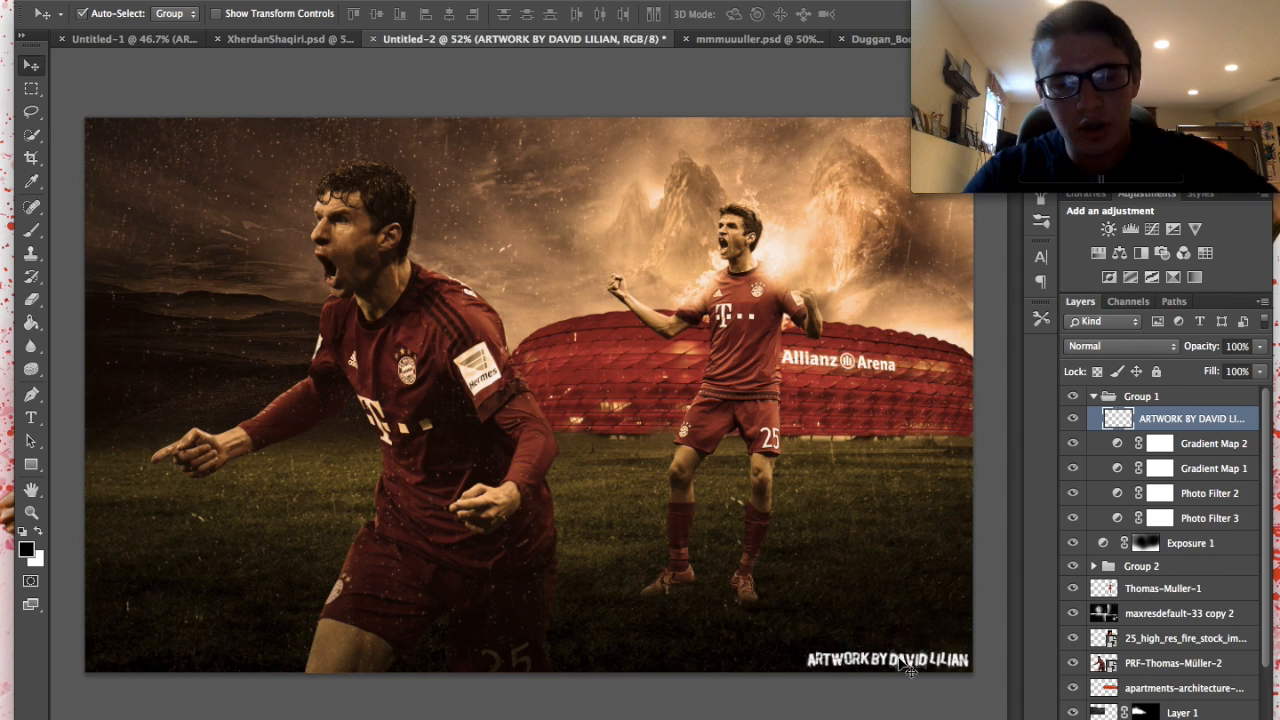
{"action": "key", "text": "ctrl+t"}
{"action": "left_click_drag", "start_coordinate": [803, 650], "coordinate": [839, 654]}
{"action": "key", "text": "Return"}
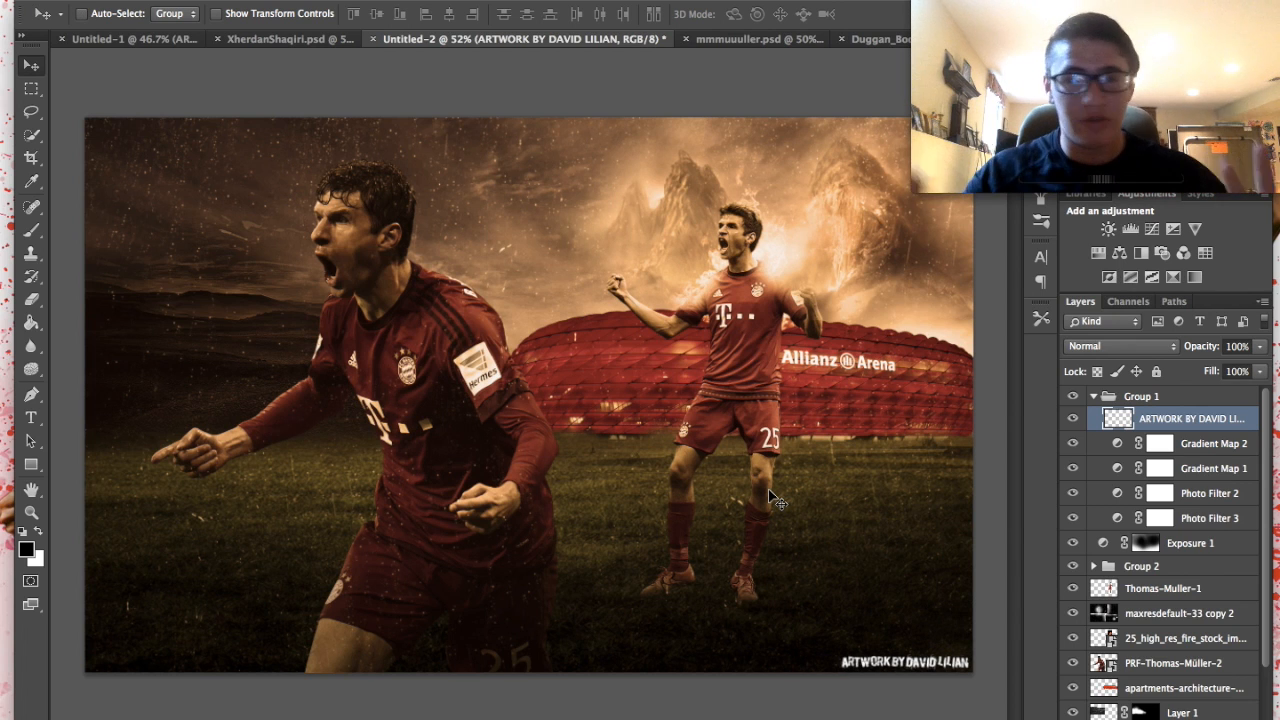
- View the XherdanShaqiri.psd artwork for comparison, then close the Finder window of Red-tagged files
{"action": "left_click", "coordinate": [311, 41]}
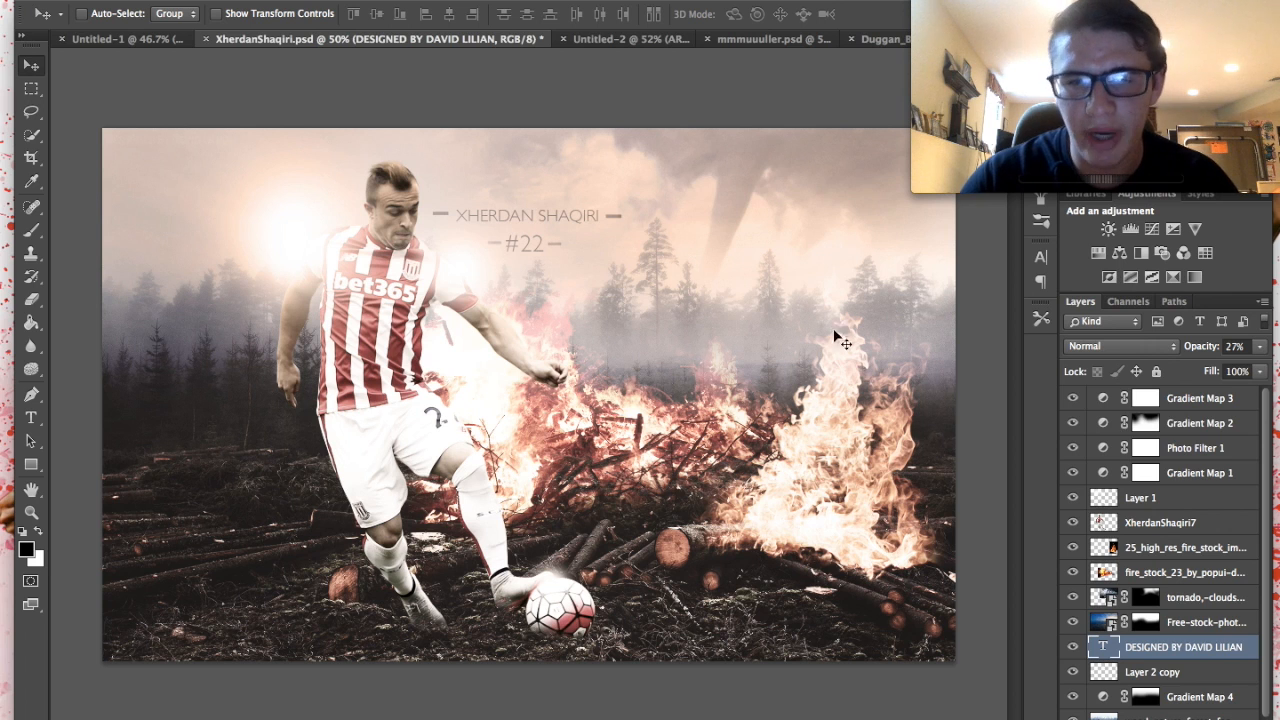
{"action": "left_click", "coordinate": [172, 40]}
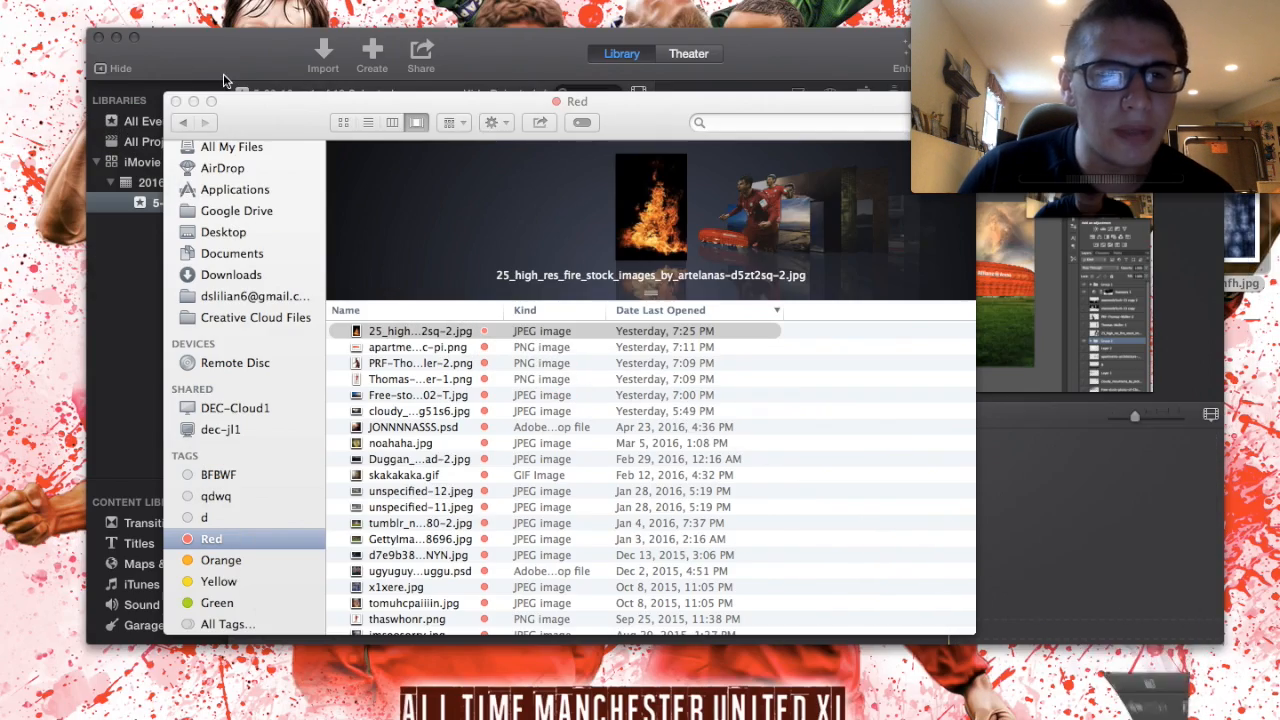
{"action": "left_click", "coordinate": [176, 100]}
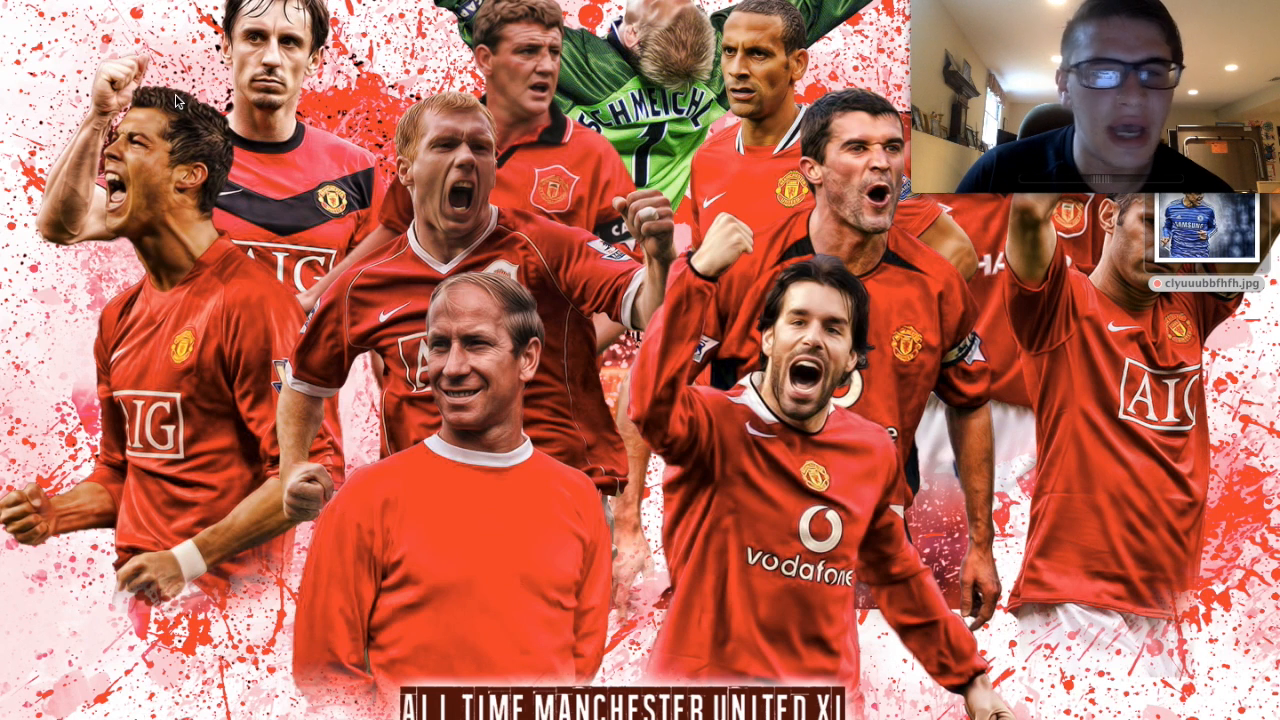